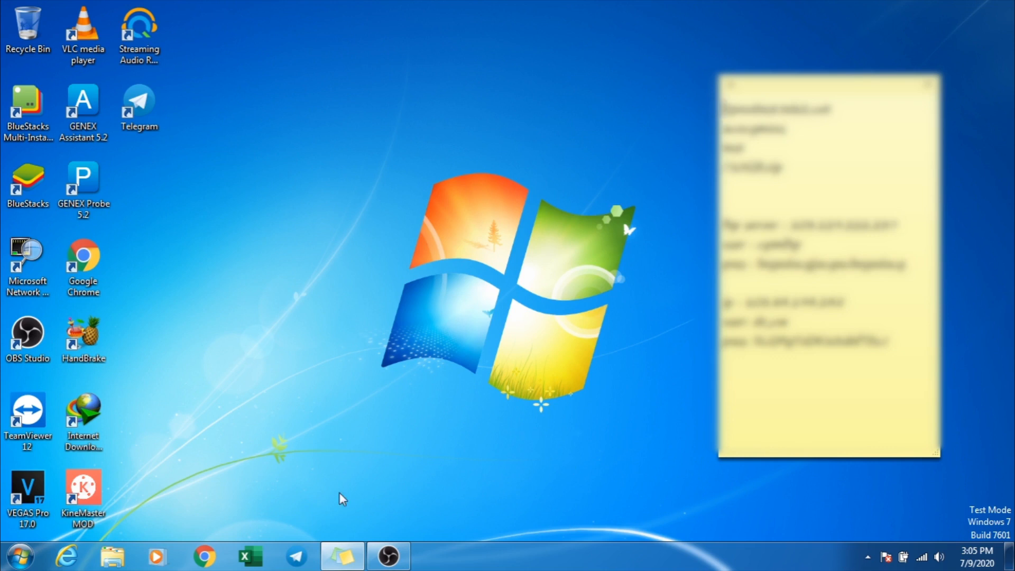
# Step: Launch MapInfo Professional 11.0 and dismiss its Quick Start dialog without restoring a session
pyautogui.click(20, 556)
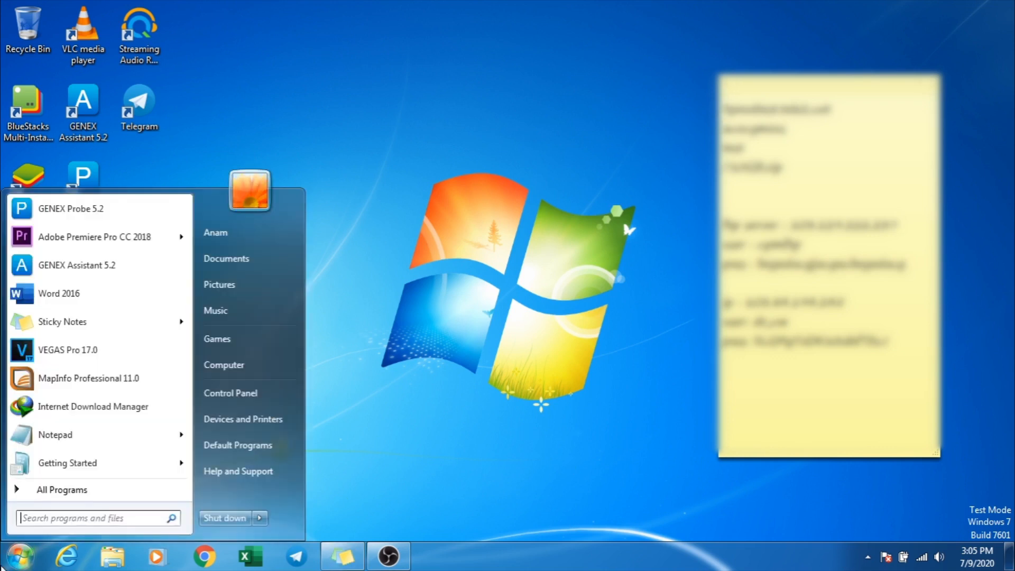
pyautogui.click(121, 379)
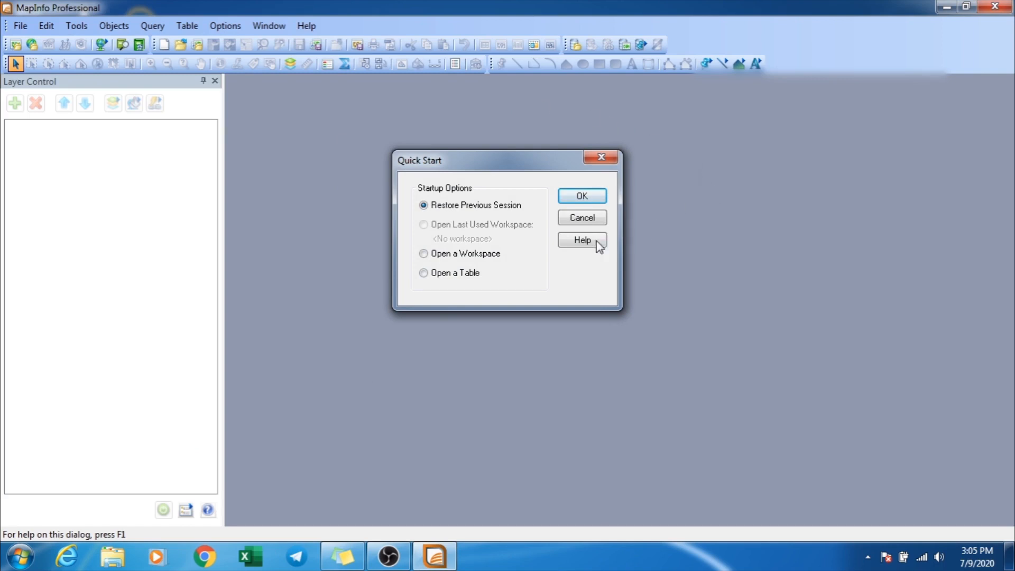
pyautogui.click(571, 219)
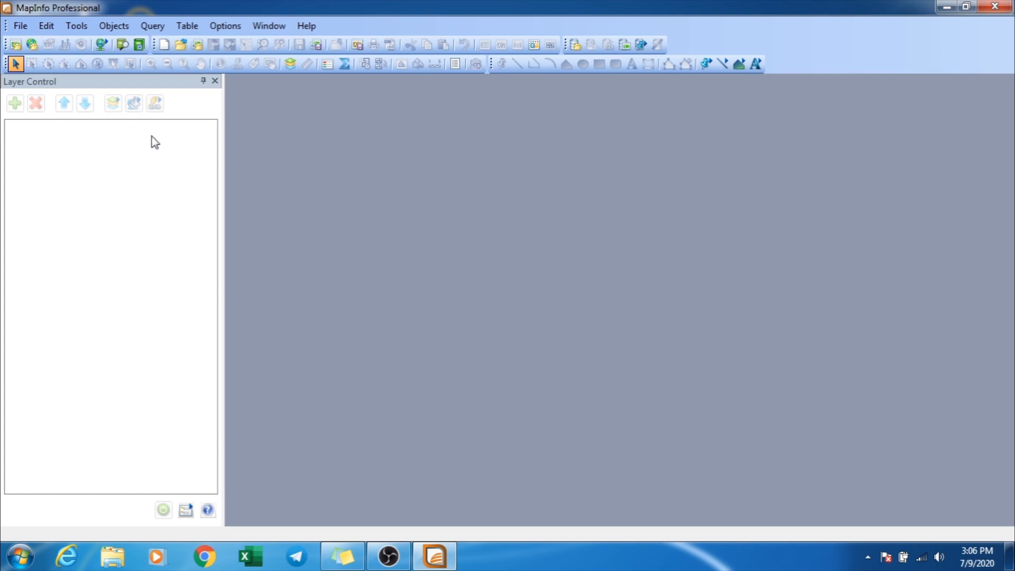
# Step: Close the Layer Control window and bring it back
pyautogui.click(214, 81)
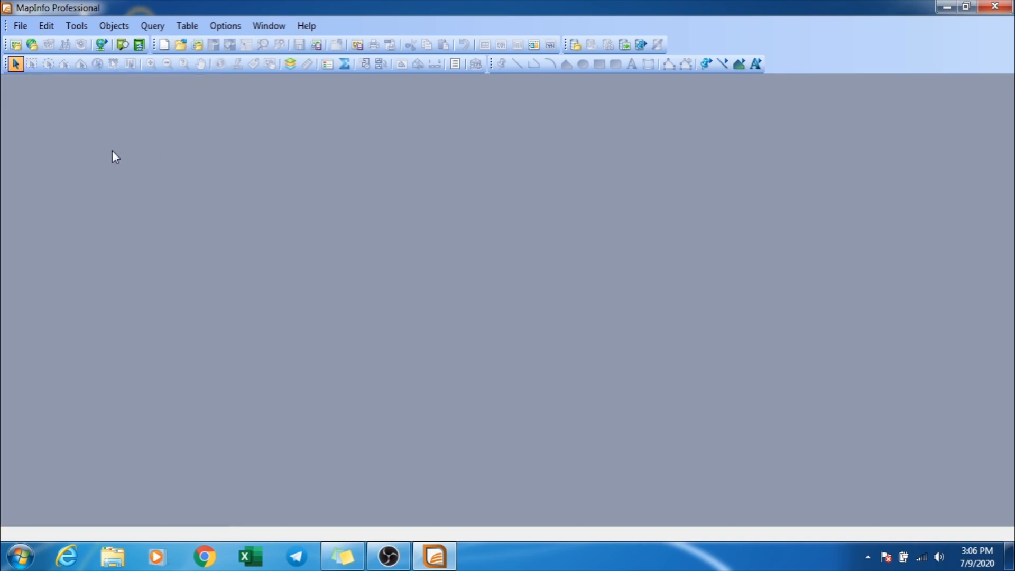
pyautogui.click(291, 65)
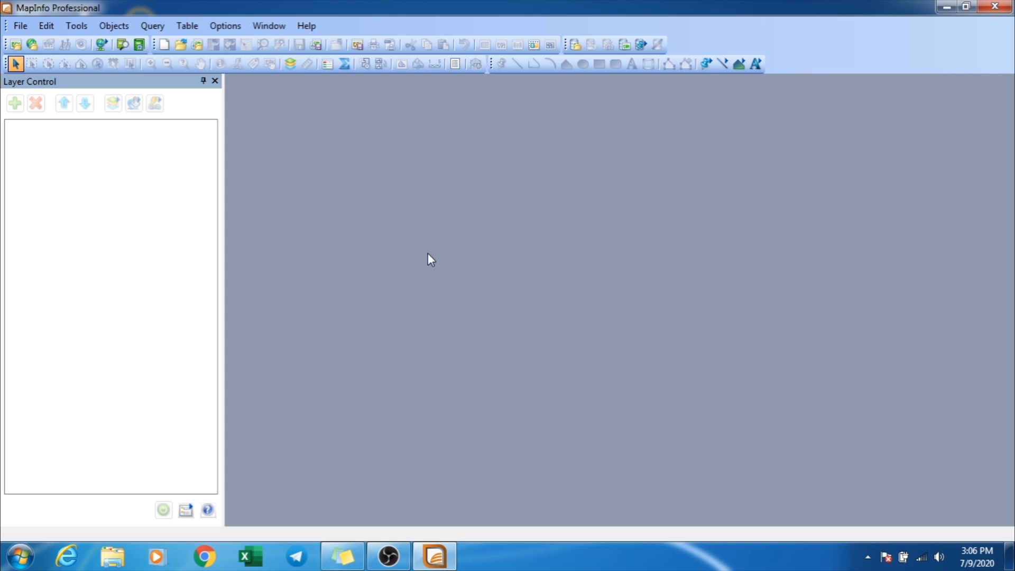
# Step: Begin opening a MapInfo table with the preferred view set to Current Mapper
pyautogui.click(20, 29)
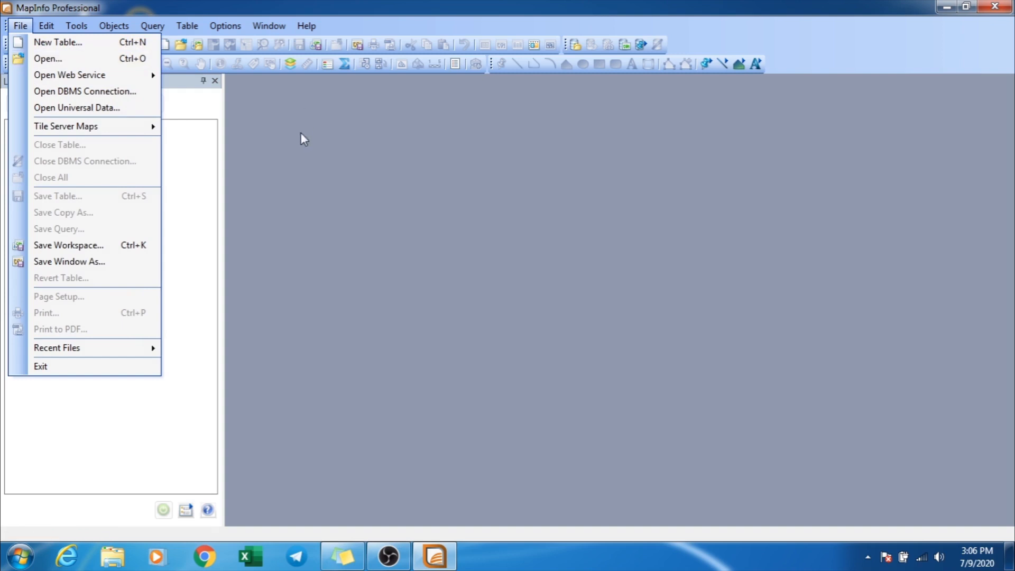
pyautogui.click(297, 171)
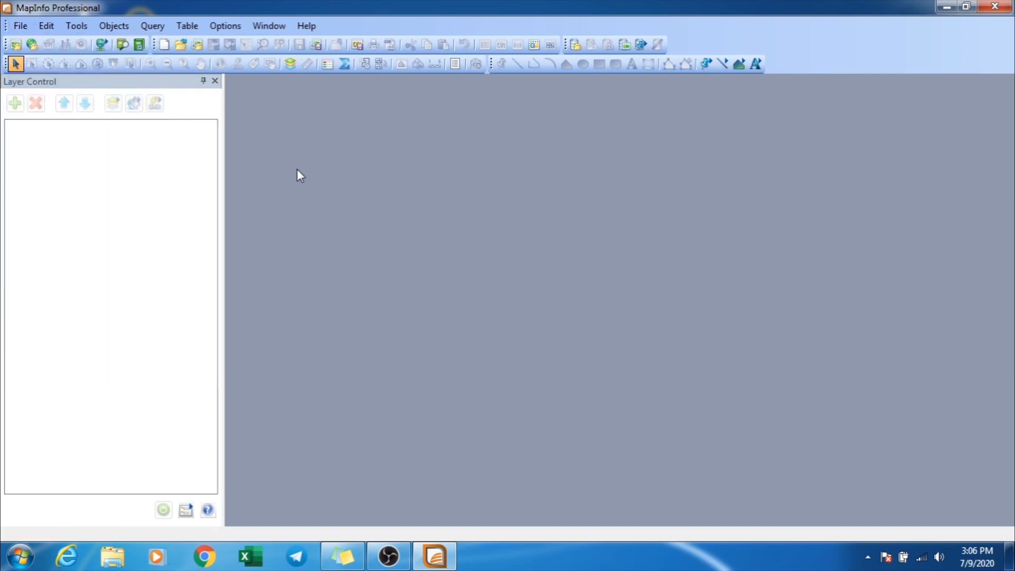
pyautogui.click(181, 46)
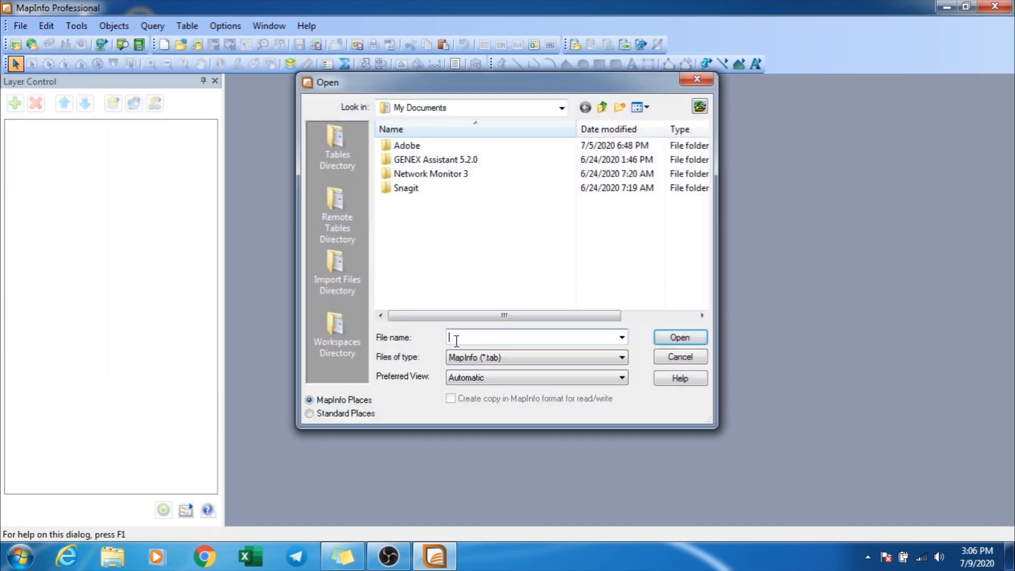
pyautogui.click(525, 379)
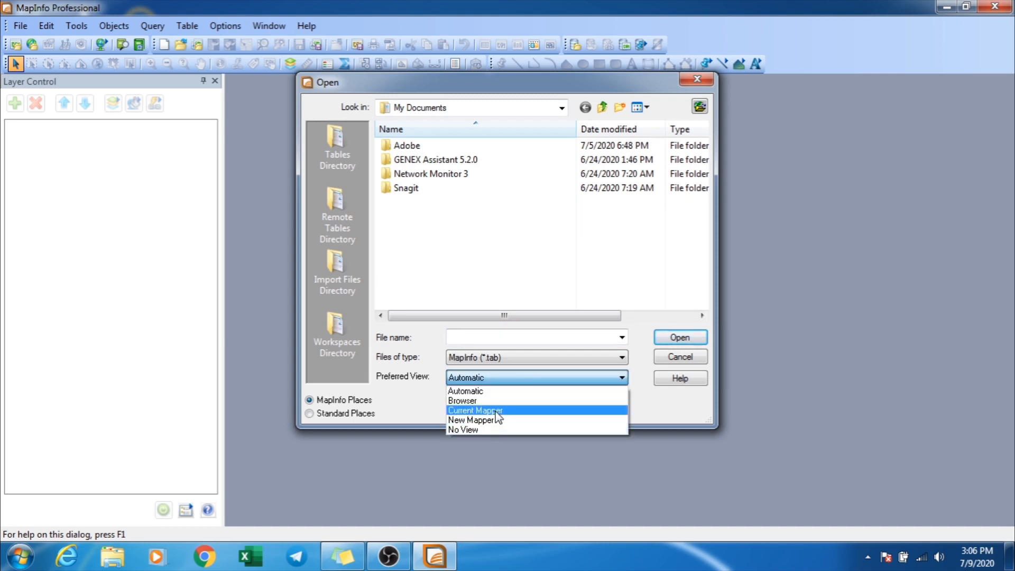
pyautogui.click(496, 411)
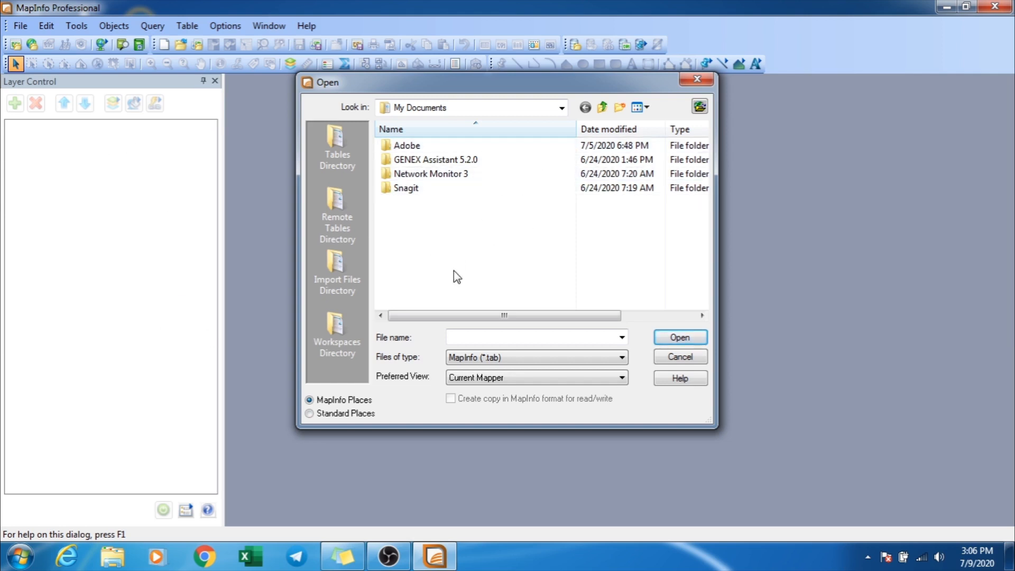
# Step: Open gcell.TAB from the nested Gcell LTE 20200410+engpar folder inside MAP JATENG on drive D
pyautogui.click(518, 109)
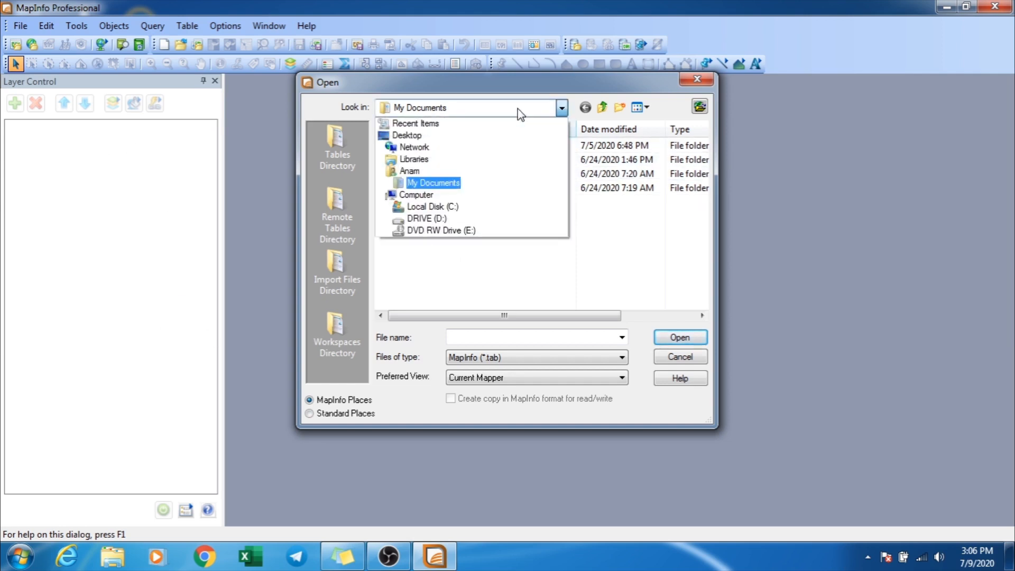
pyautogui.click(440, 220)
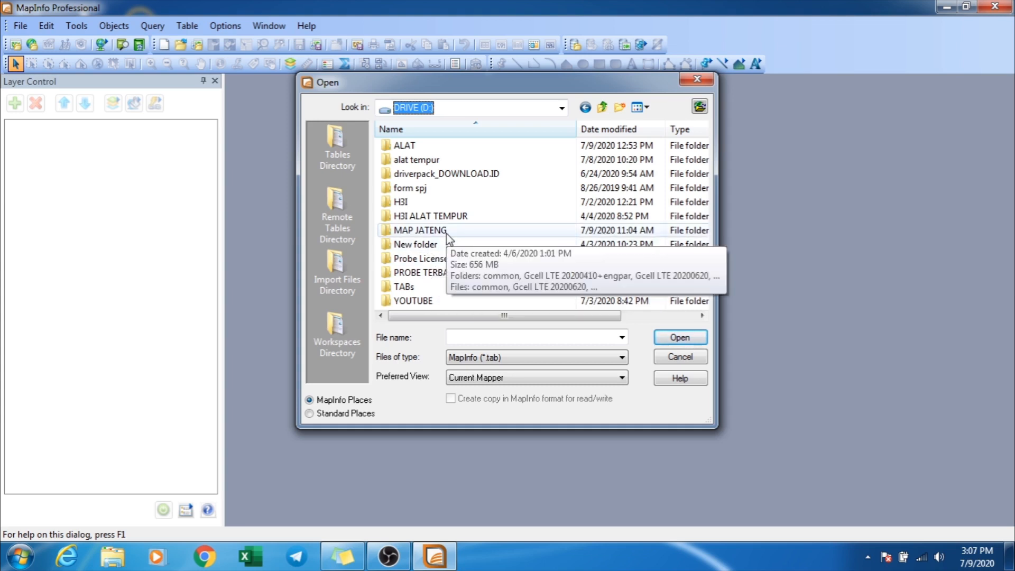
pyautogui.click(464, 232)
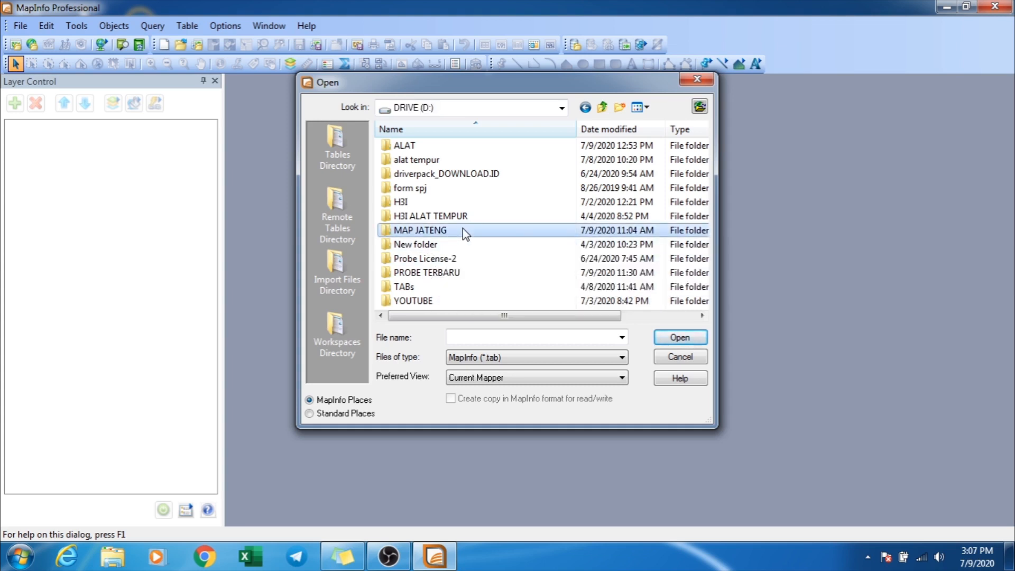
pyautogui.doubleClick(463, 228)
pyautogui.doubleClick(463, 160)
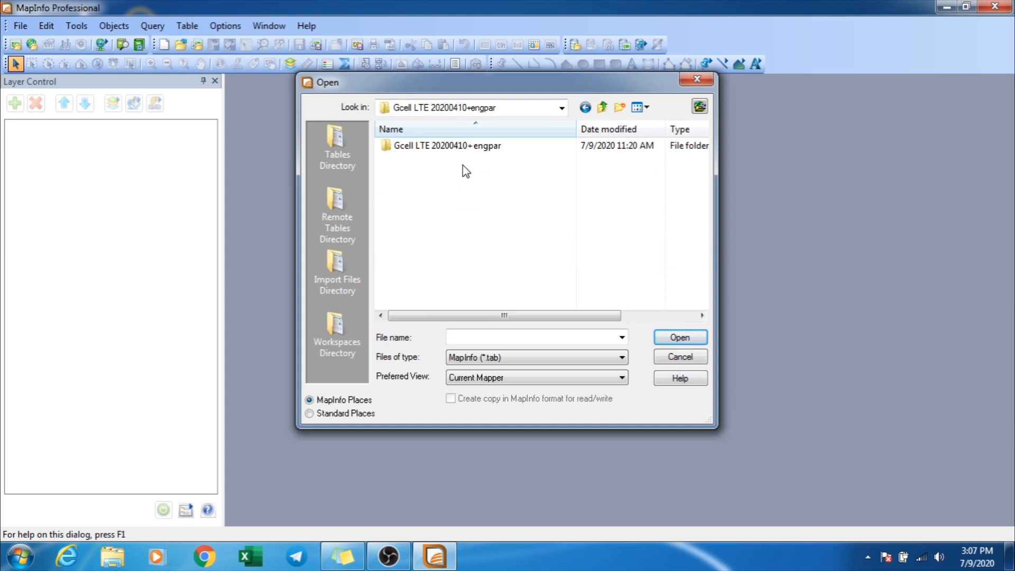
pyautogui.doubleClick(494, 147)
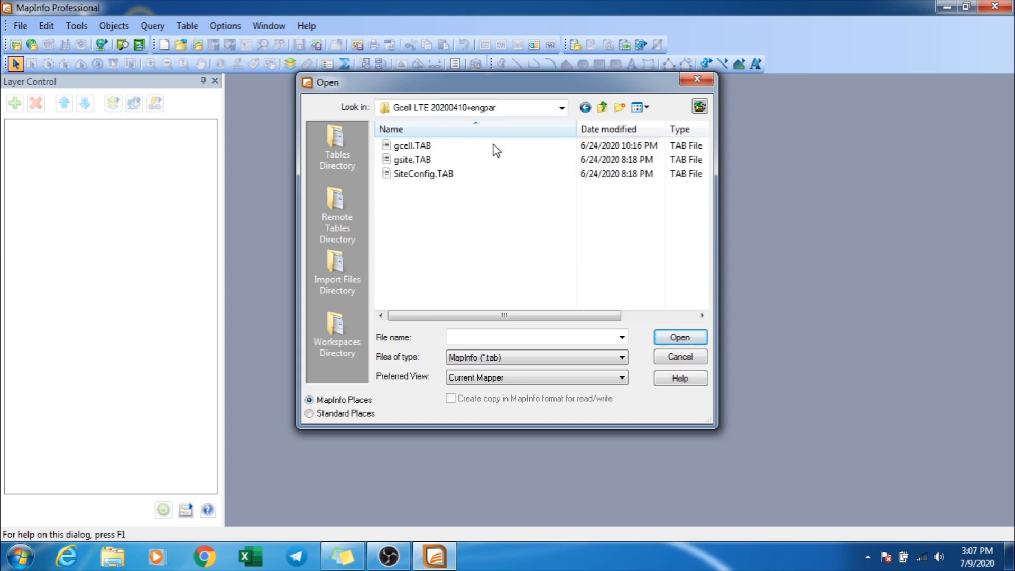
pyautogui.doubleClick(425, 146)
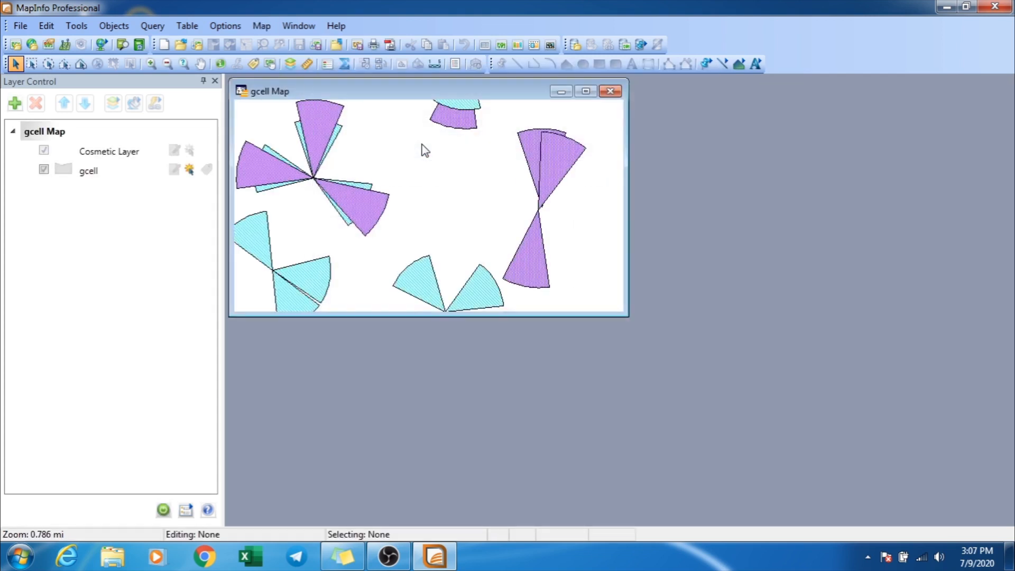
# Step: Maximize the gcell map window and zoom in on the all-cyan three-sector site northwest of the purple site
pyautogui.click(585, 91)
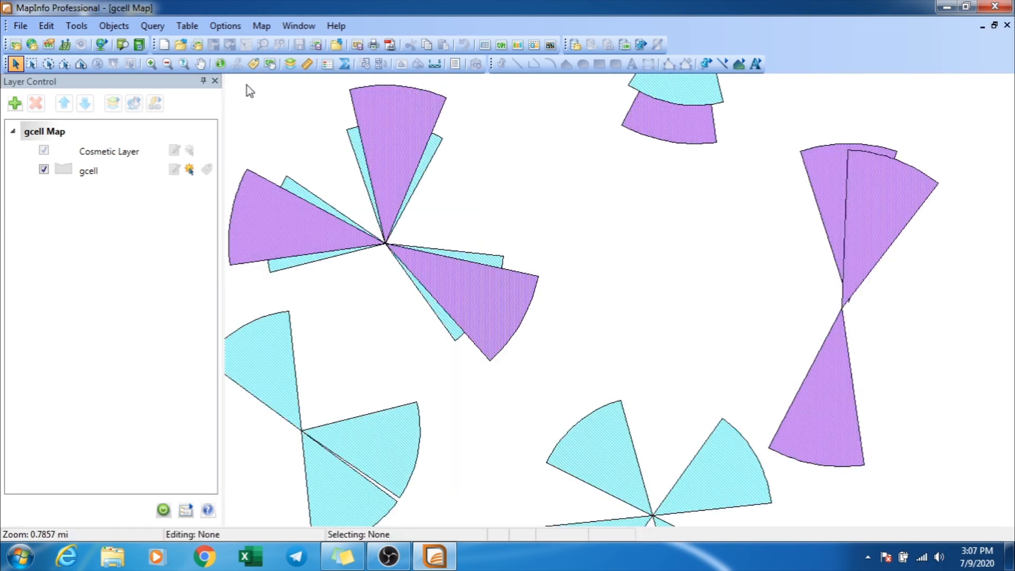
pyautogui.click(167, 64)
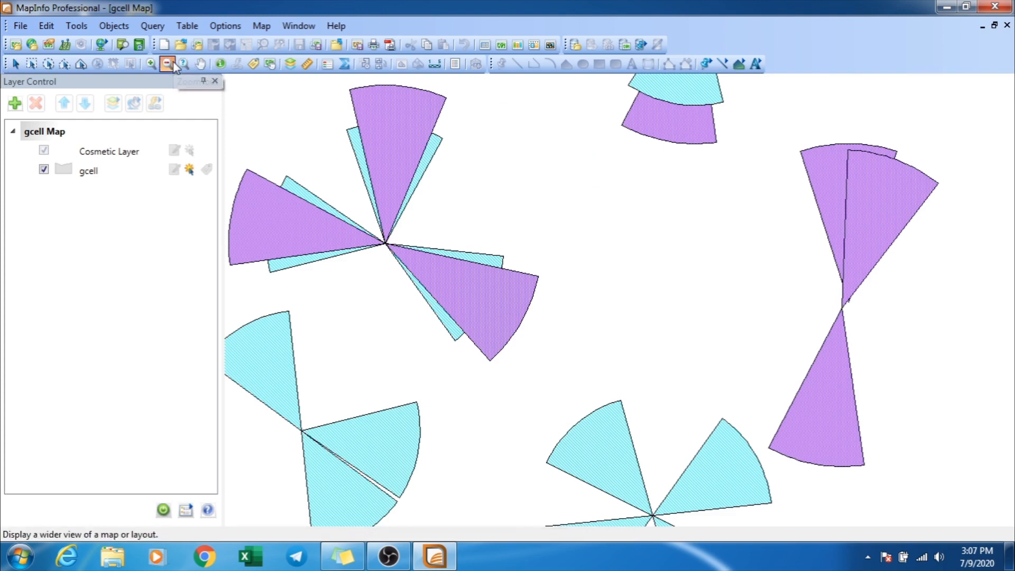
pyautogui.click(529, 180)
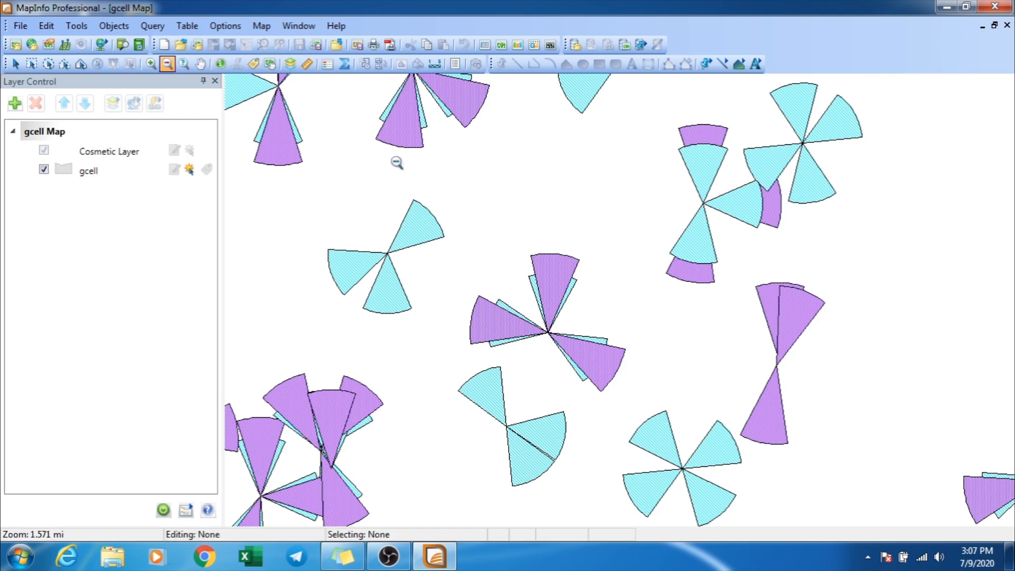
pyautogui.click(151, 64)
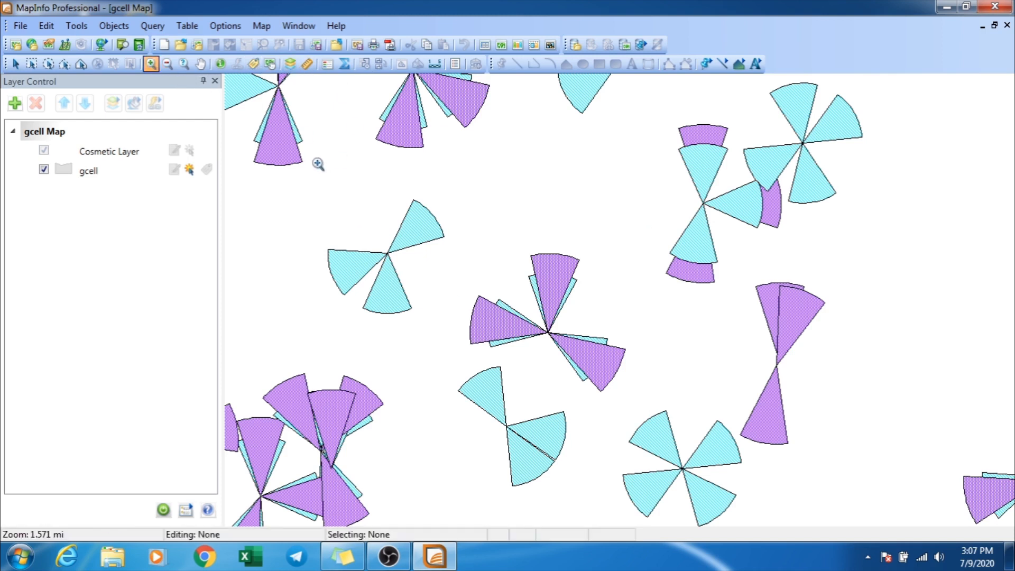
pyautogui.moveTo(318, 164); pyautogui.dragTo(453, 324)
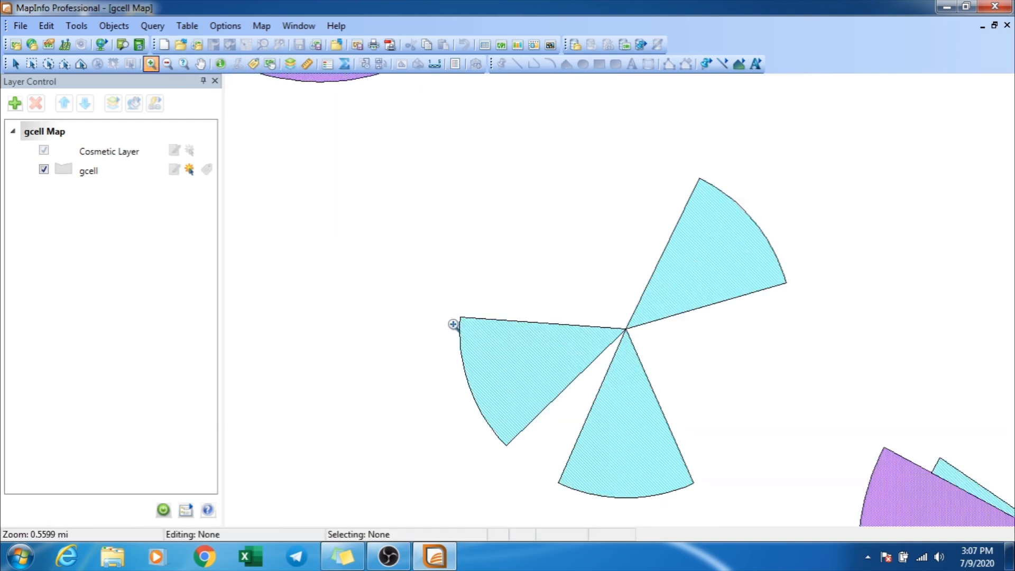
# Step: Select the site's three cyan sectors one after another, ending with the western one
pyautogui.click(15, 64)
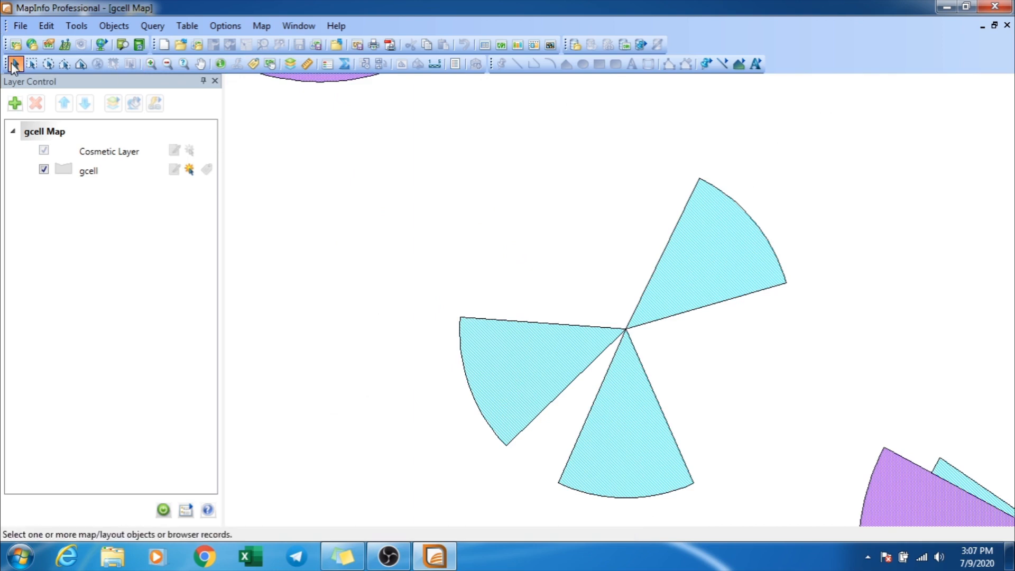
pyautogui.click(703, 237)
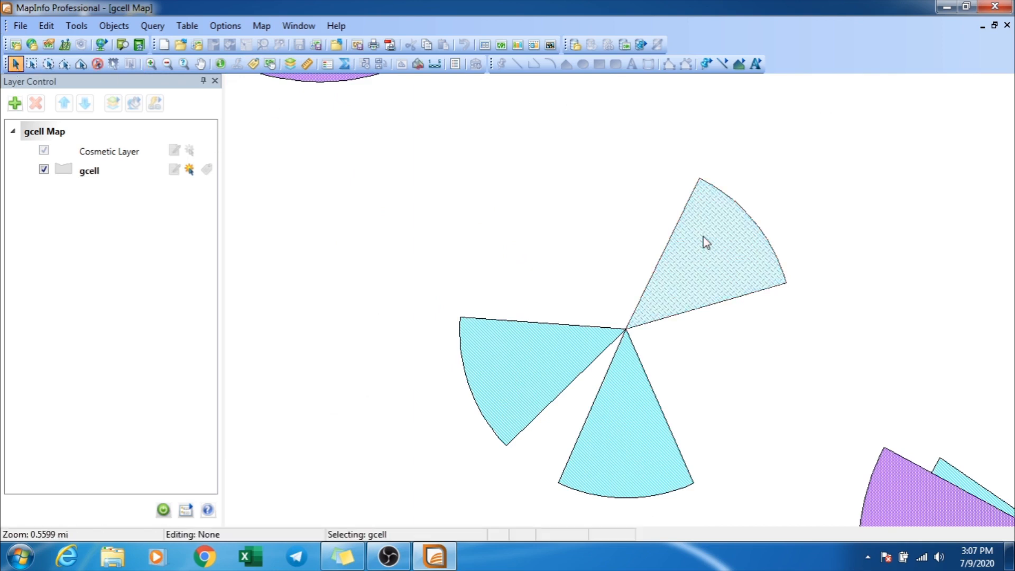
pyautogui.click(637, 418)
pyautogui.click(546, 381)
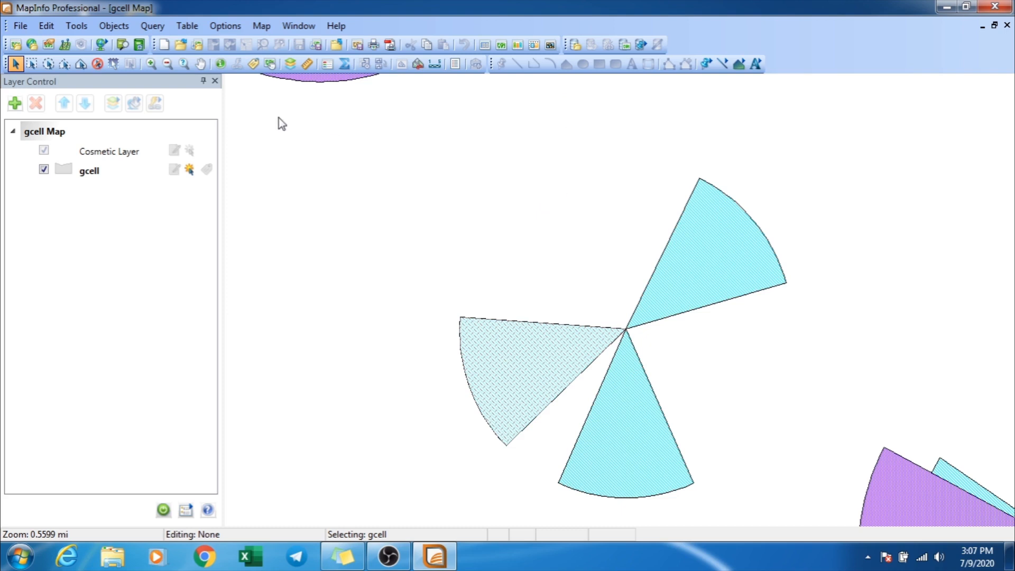
# Step: Look up the northeastern cyan sector's attributes with the Info tool and close the result
pyautogui.click(220, 64)
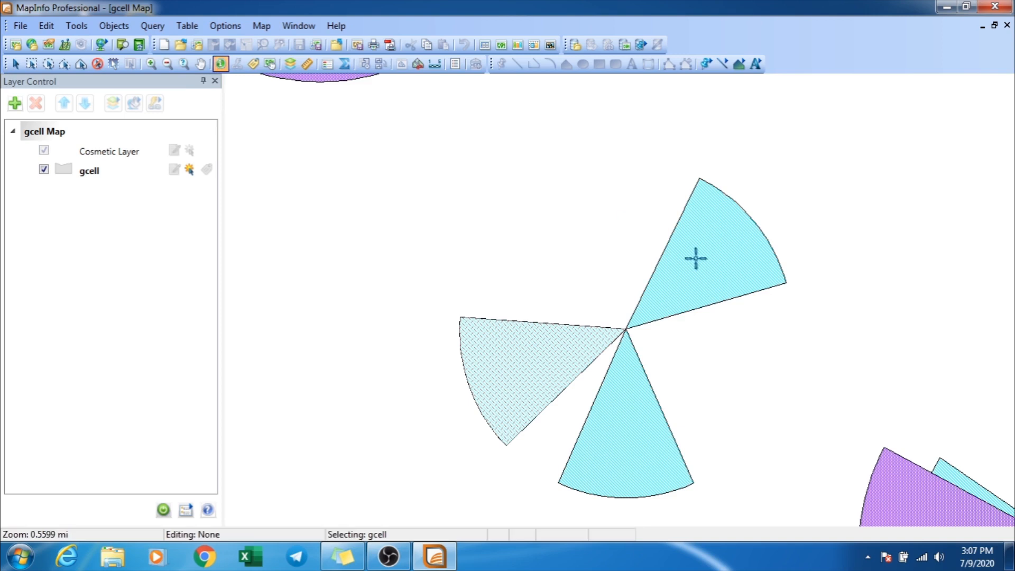
pyautogui.click(695, 253)
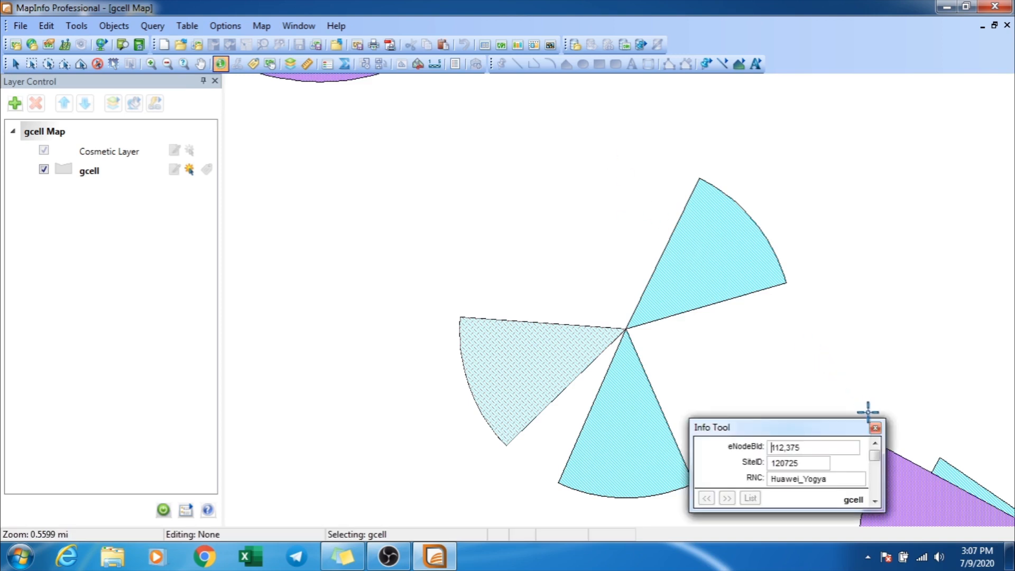
pyautogui.click(875, 427)
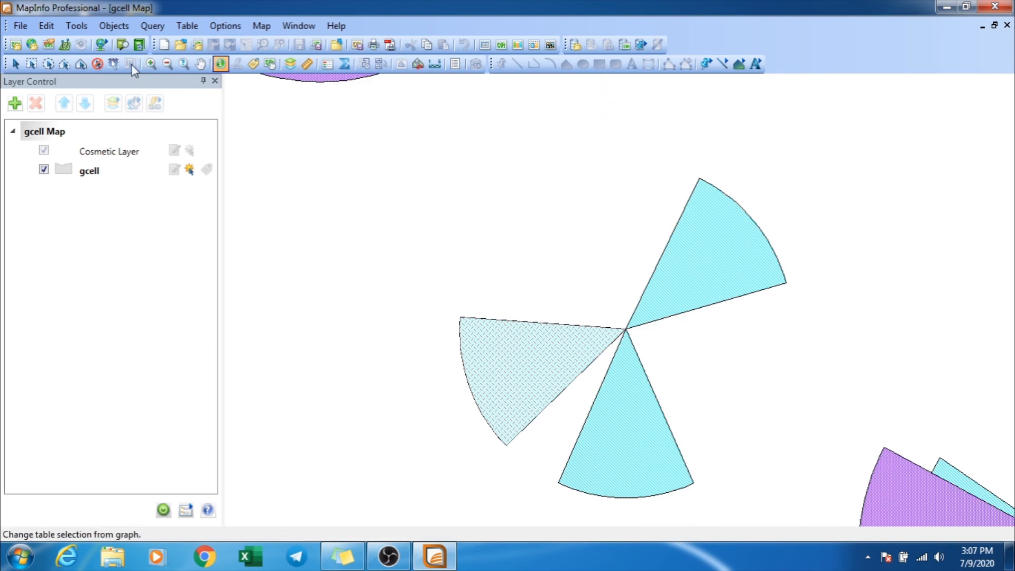
# Step: Pan the map with the Grabber tool so the cyan site and the neighbouring purple site are both in view
pyautogui.click(199, 64)
pyautogui.moveTo(698, 248); pyautogui.dragTo(294, 229)
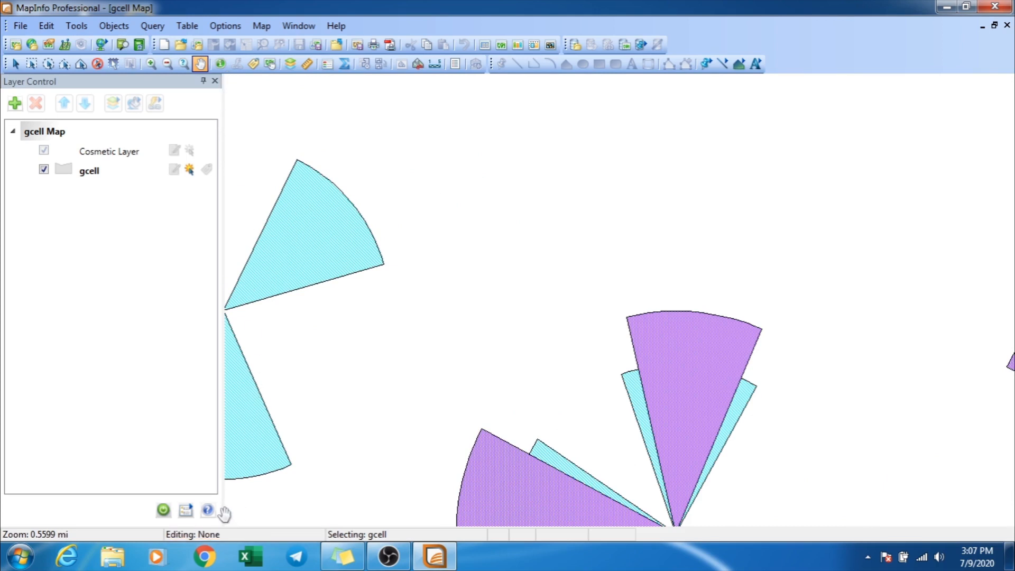
pyautogui.moveTo(280, 262); pyautogui.dragTo(281, 262)
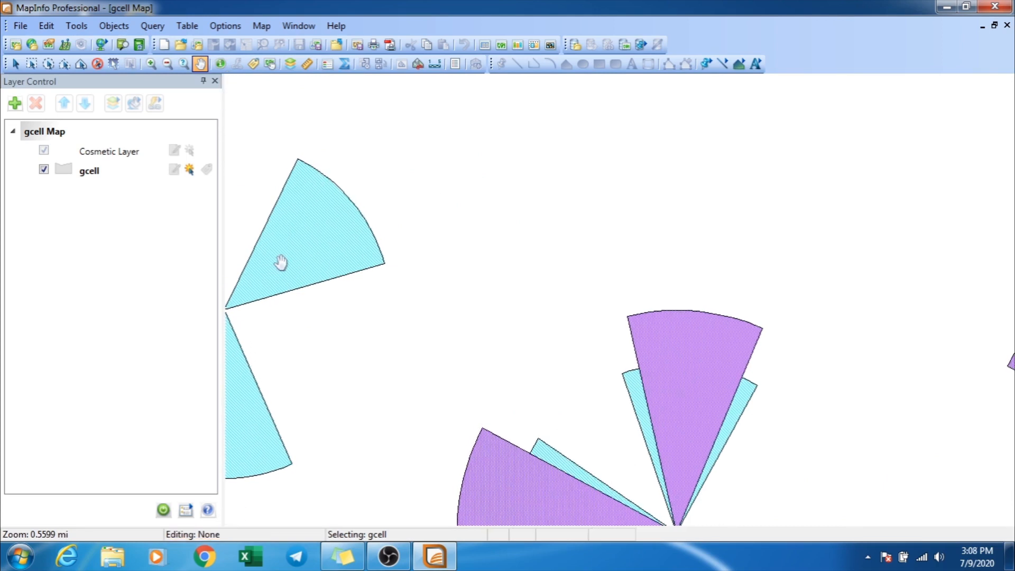
pyautogui.moveTo(315, 219); pyautogui.dragTo(500, 221)
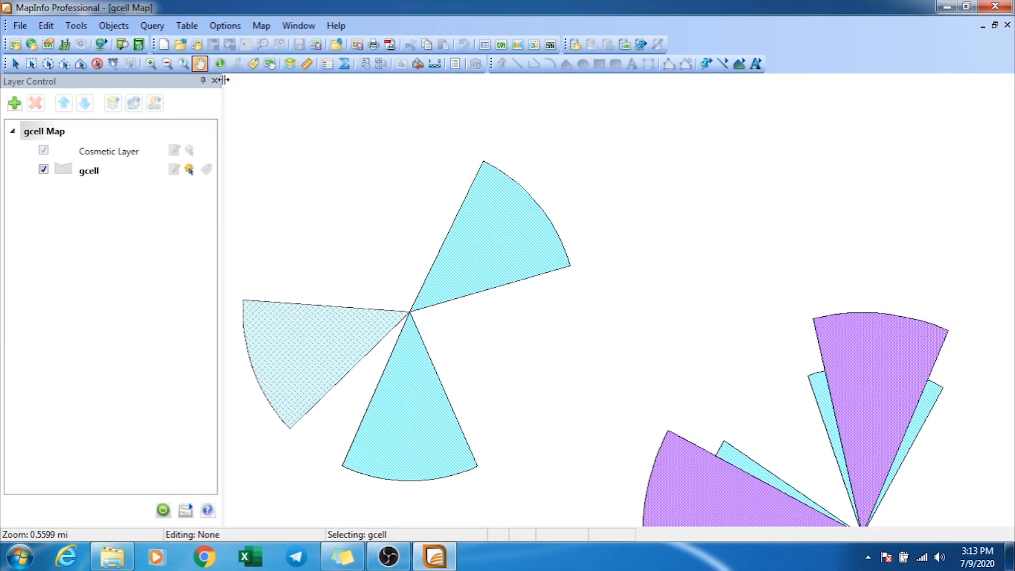
# Step: Show the northeastern cyan sector's attributes again and enlarge the Info Tool window to list many fields
pyautogui.click(220, 65)
pyautogui.click(495, 212)
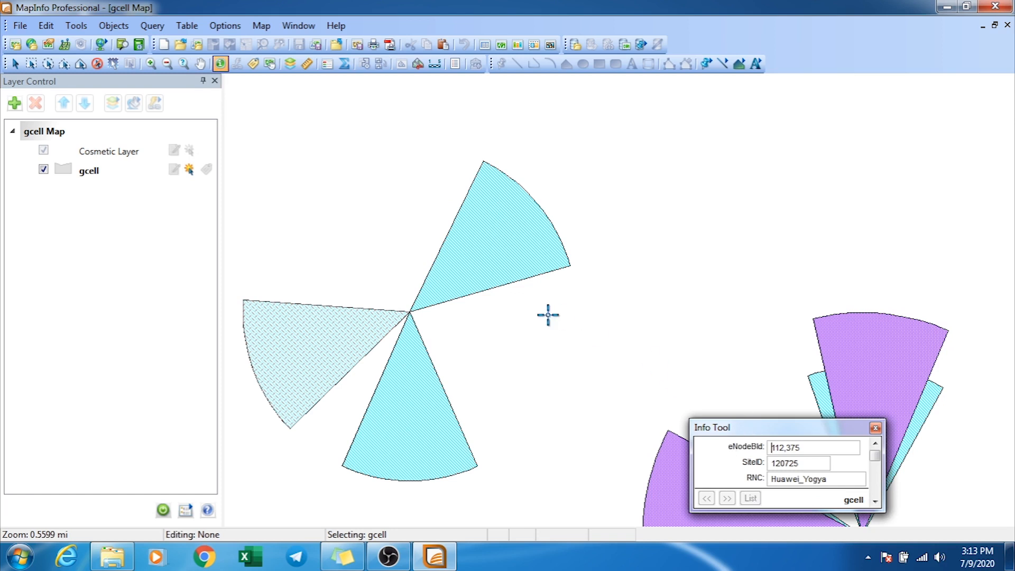
pyautogui.click(220, 66)
pyautogui.moveTo(781, 418); pyautogui.dragTo(705, 65)
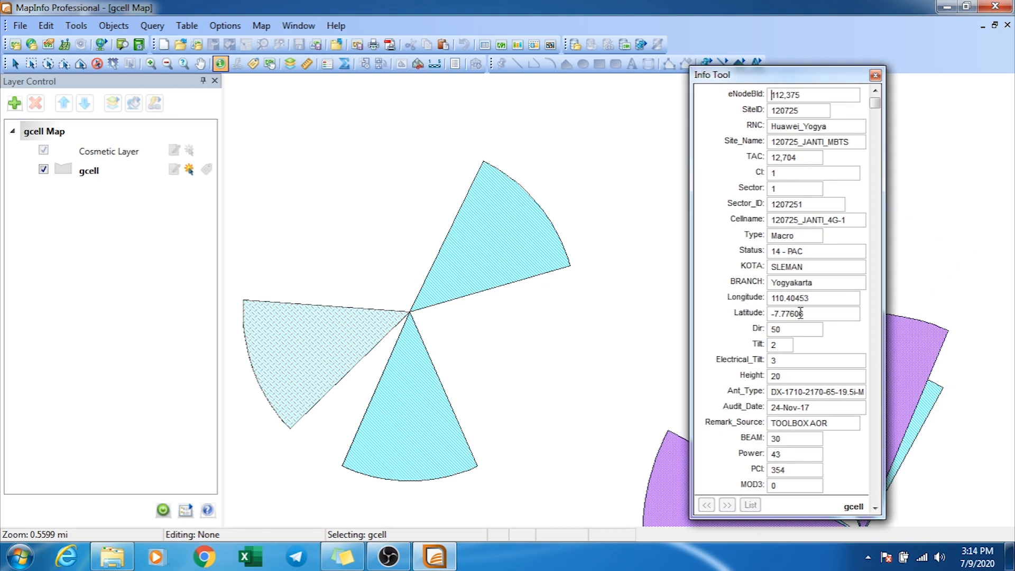
# Step: Examine the sector's attribute fields, from its latitude down to its frequency band
pyautogui.moveTo(816, 312); pyautogui.dragTo(782, 311)
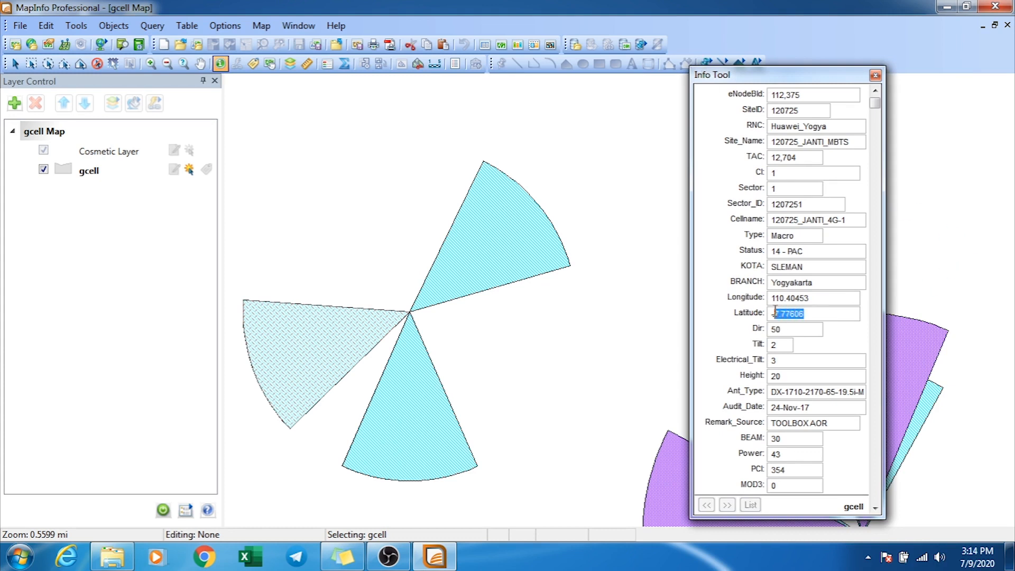
pyautogui.click(829, 284)
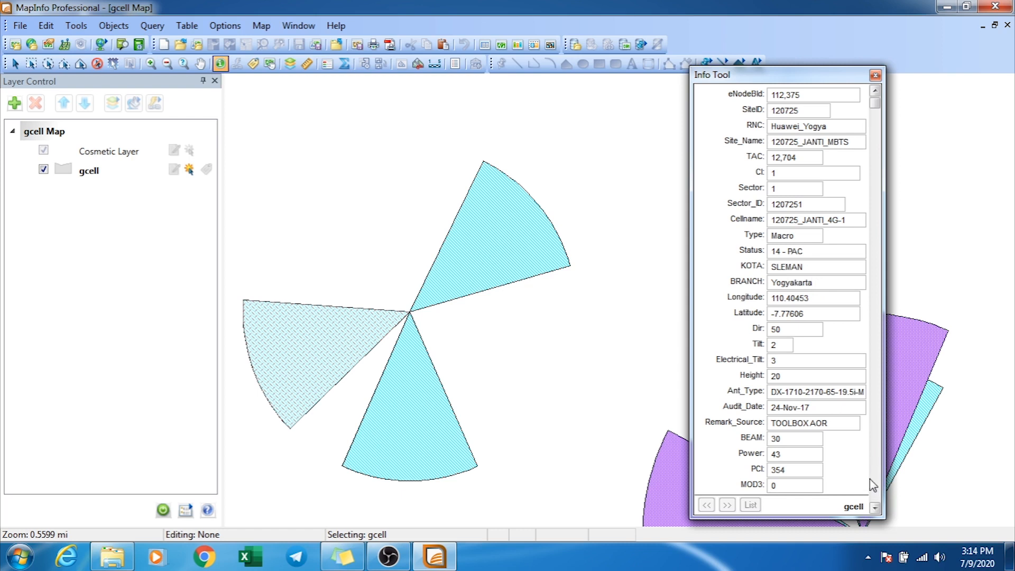
pyautogui.moveTo(875, 509); pyautogui.dragTo(876, 510)
pyautogui.click(809, 393)
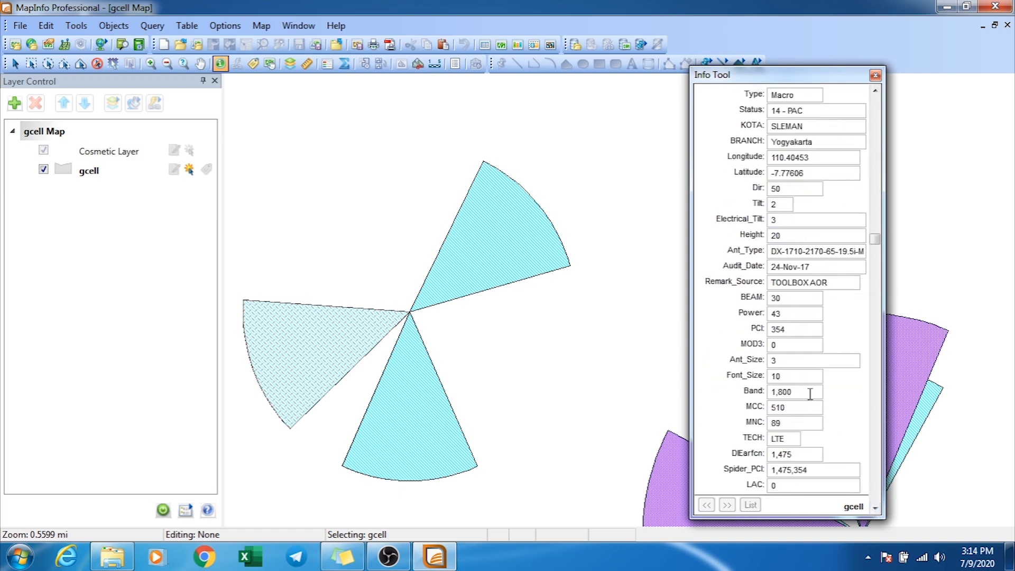
# Step: Review the sector's remaining attribute fields from Band down to the TCH entries, return to the first field and close the result
pyautogui.doubleClick(781, 392)
pyautogui.moveTo(875, 509); pyautogui.dragTo(874, 383)
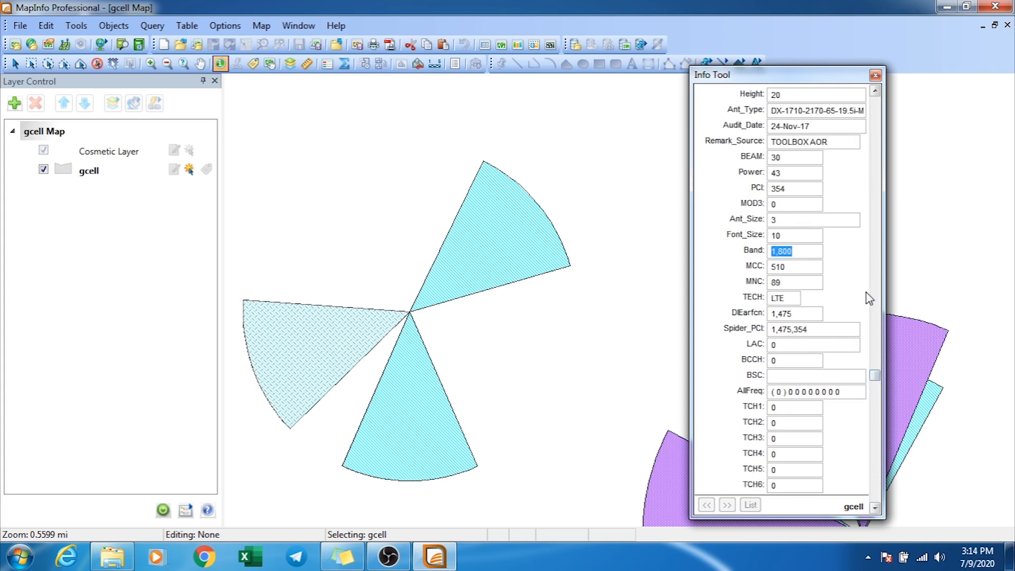
pyautogui.click(876, 94)
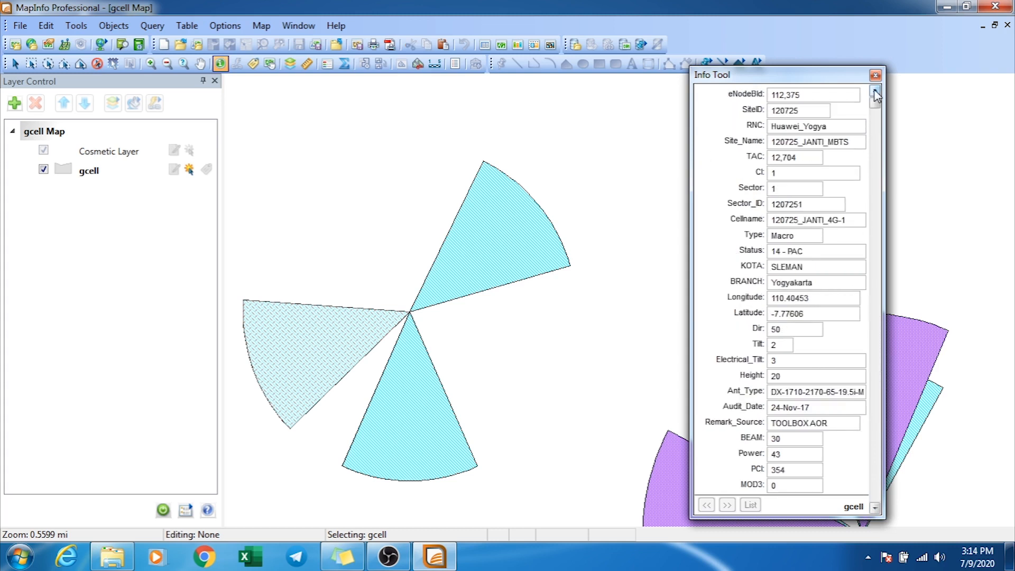
pyautogui.click(876, 75)
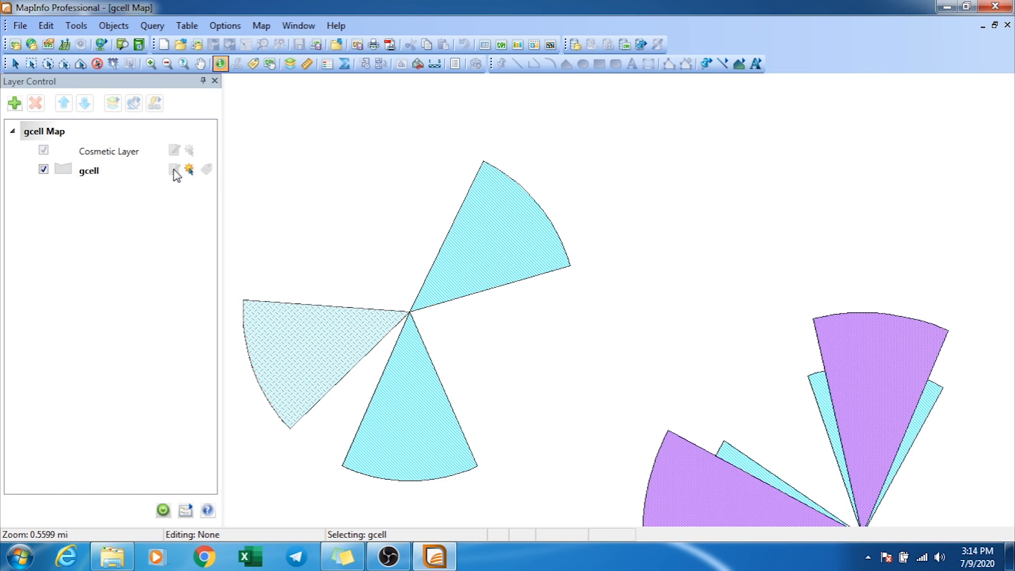
# Step: In the gcell layer's properties, label the sectors with the Sector field and make the label text bold
pyautogui.click(154, 177)
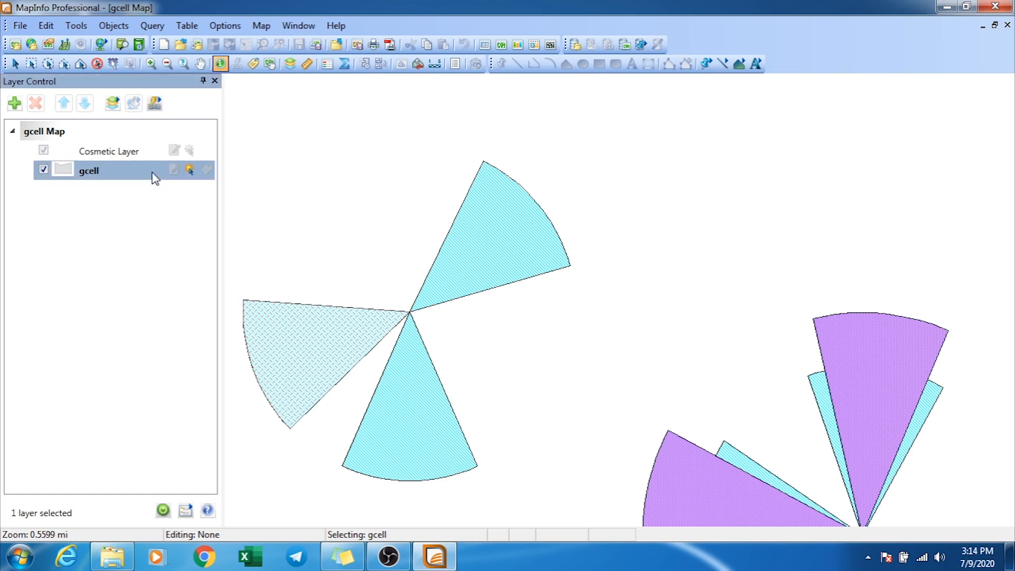
pyautogui.rightClick(153, 177)
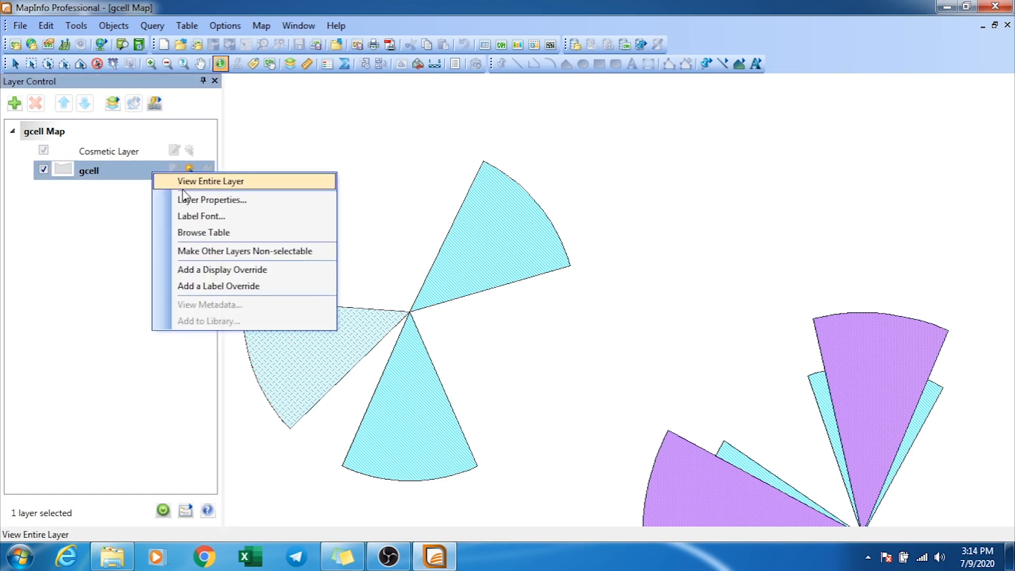
pyautogui.click(212, 200)
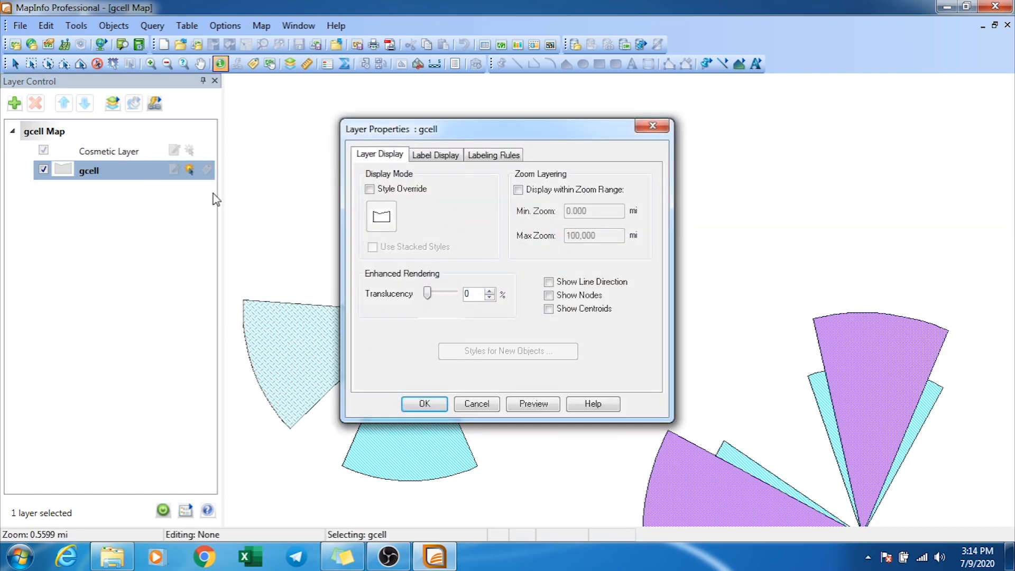
pyautogui.click(441, 159)
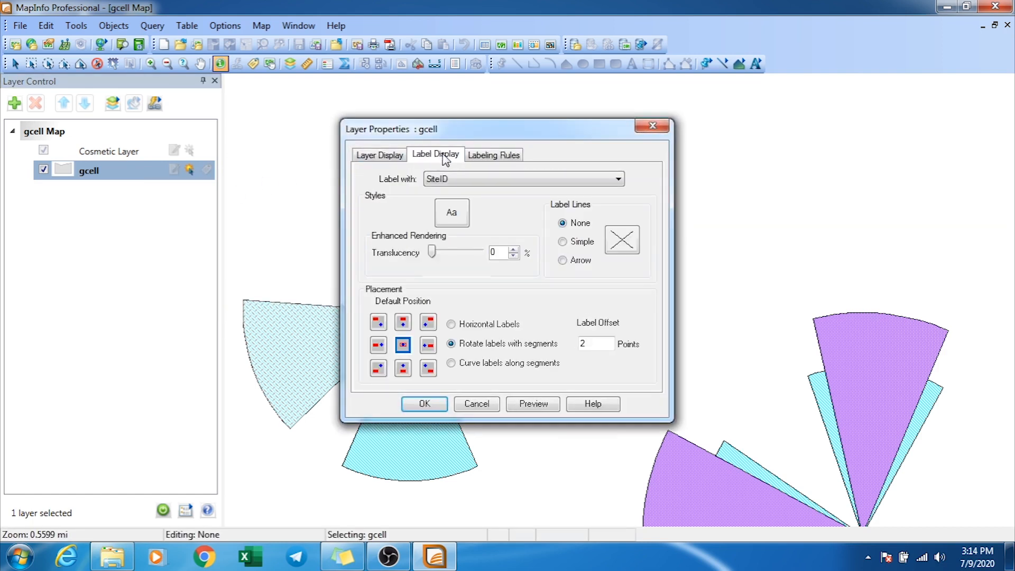
pyautogui.click(478, 176)
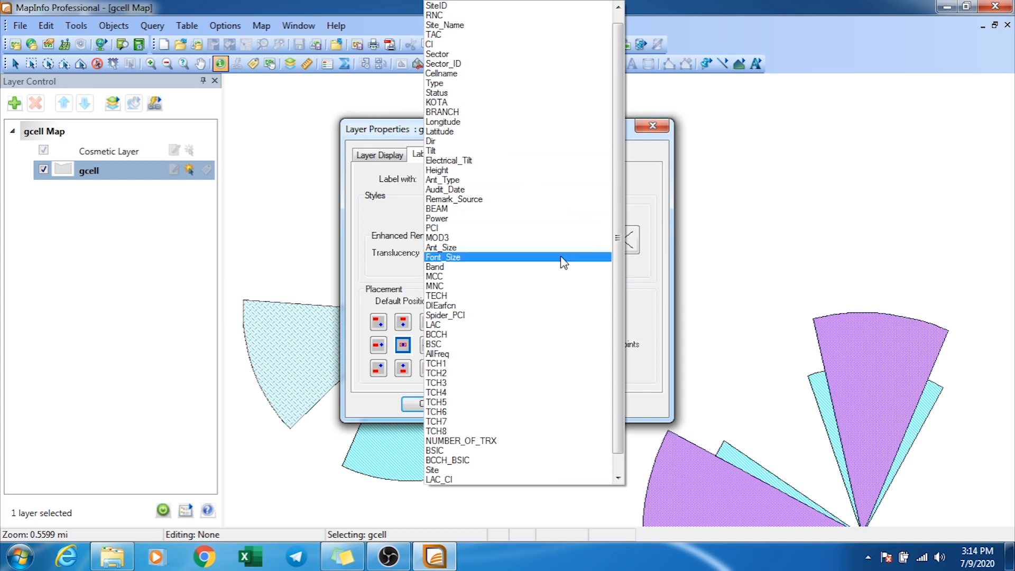
pyautogui.click(470, 55)
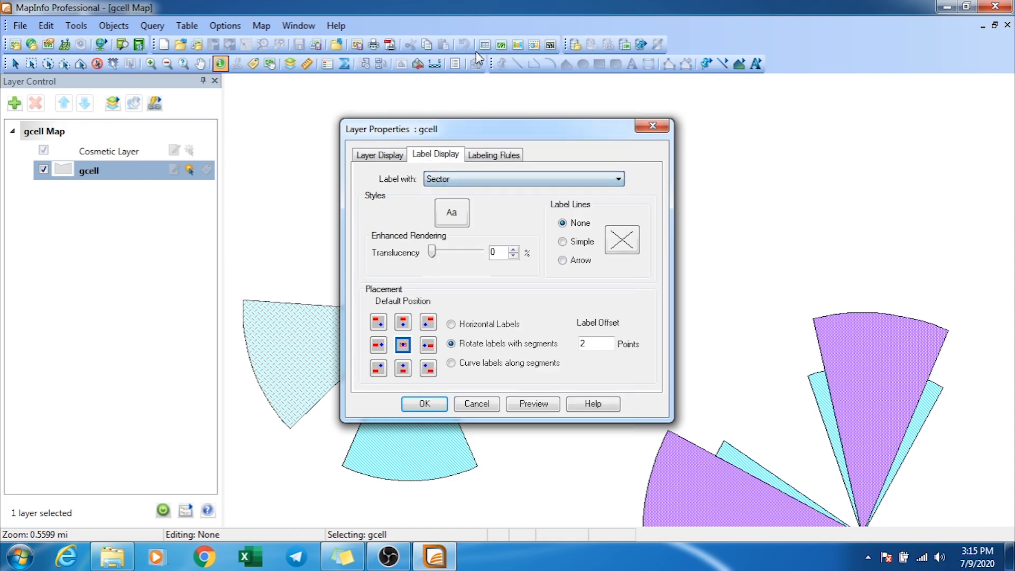
pyautogui.click(454, 212)
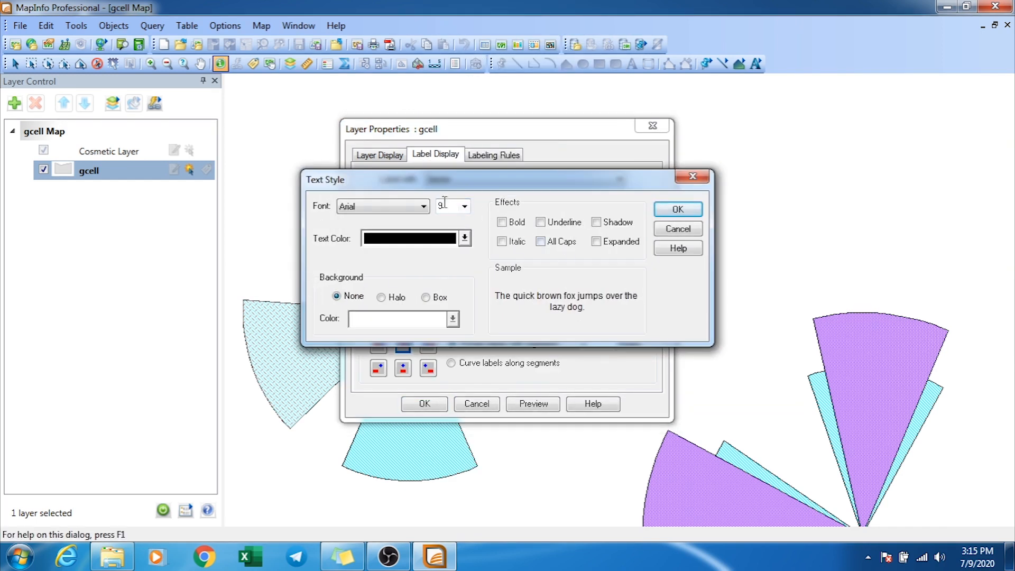
pyautogui.click(502, 222)
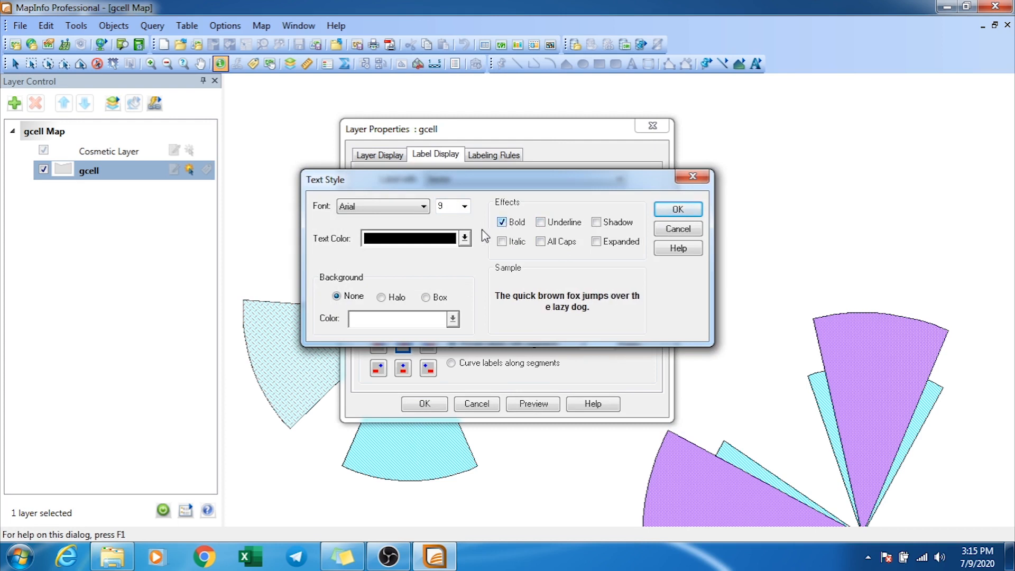
# Step: Try yellow as the label text color and set it back to black
pyautogui.click(454, 239)
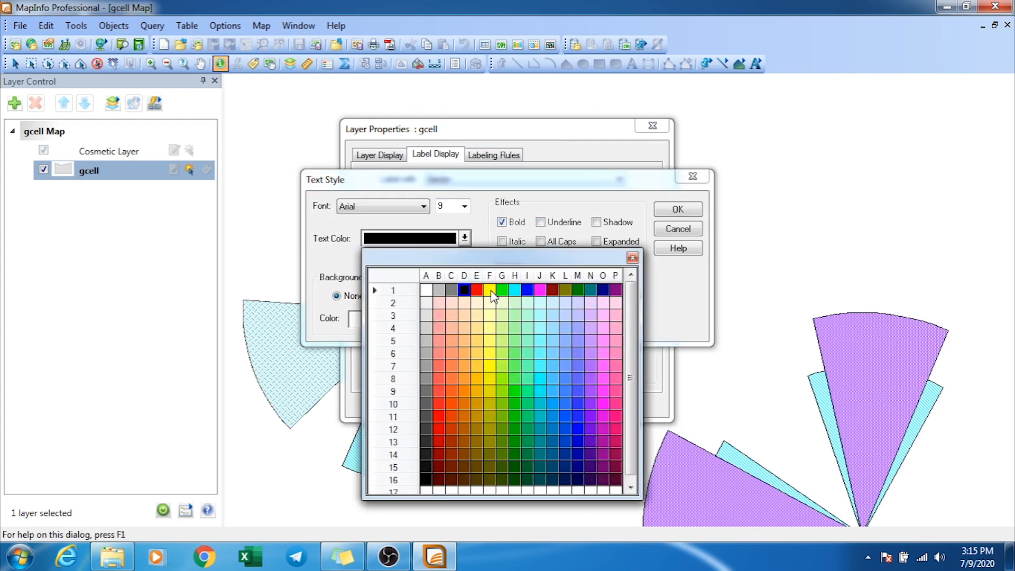
pyautogui.click(492, 296)
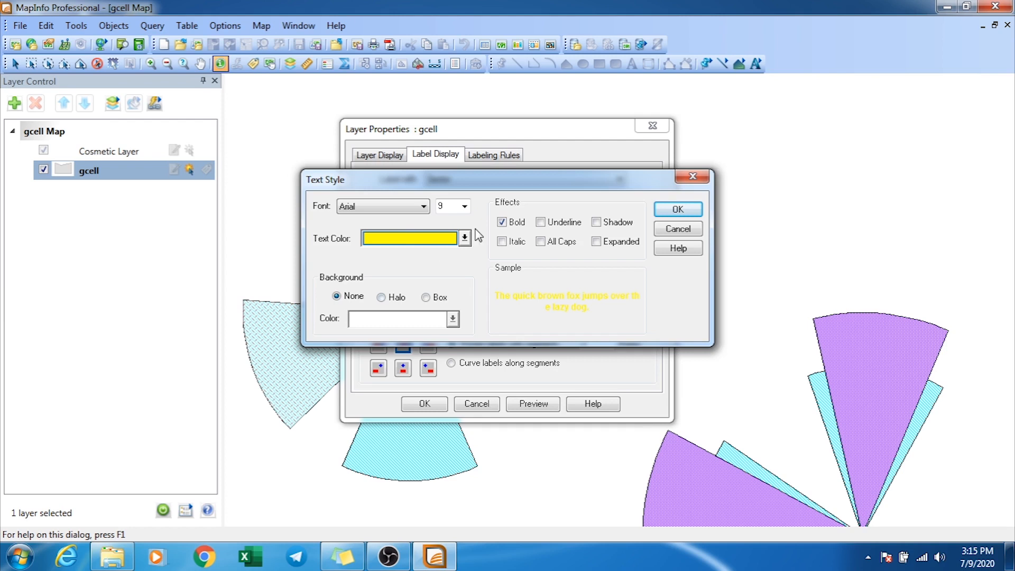
pyautogui.click(422, 242)
pyautogui.click(465, 298)
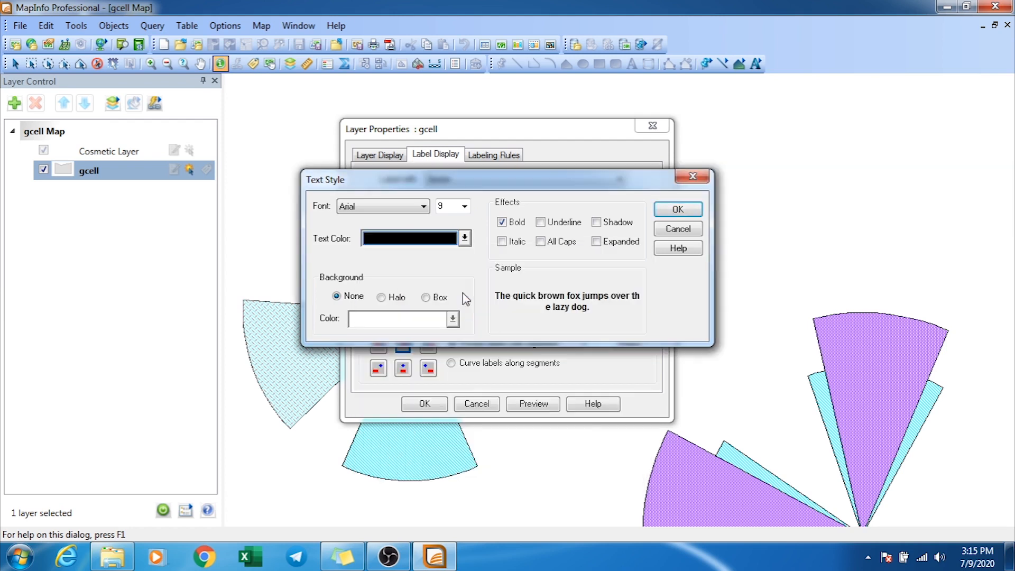
# Step: Give the labels a yellow halo background, apply the layer properties and turn on automatic labels for gcell
pyautogui.click(398, 299)
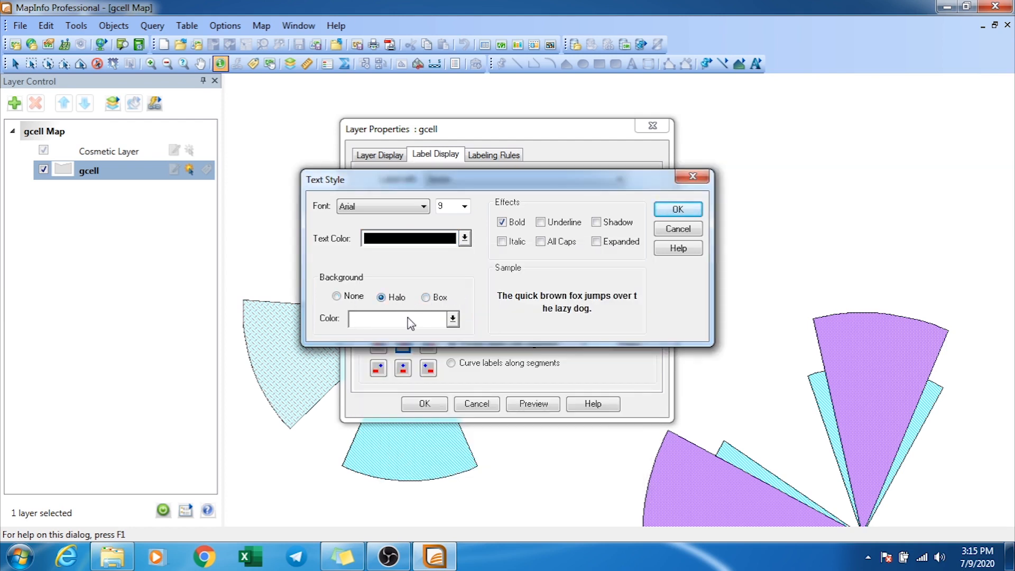
pyautogui.click(410, 319)
pyautogui.click(477, 371)
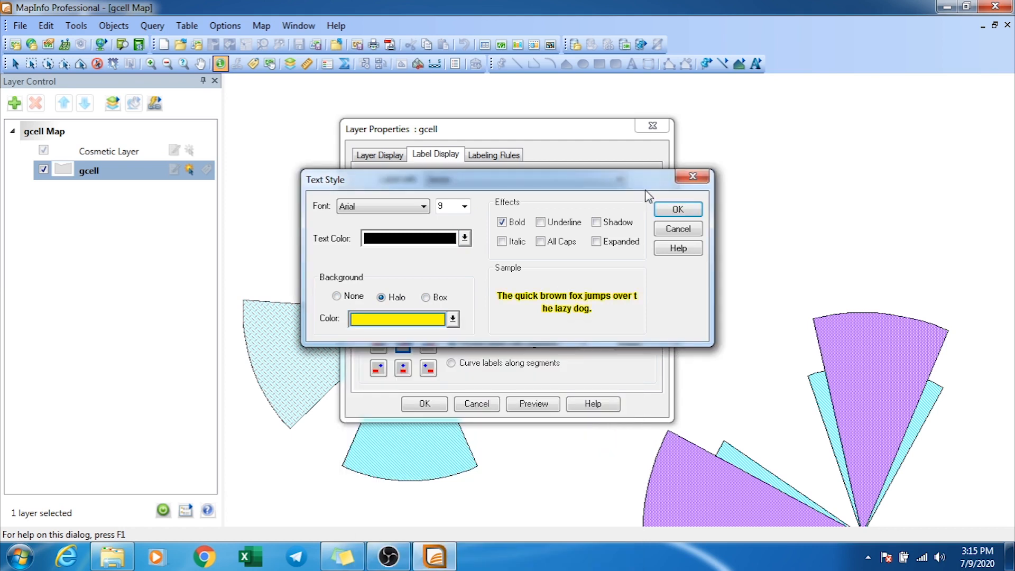
pyautogui.click(666, 210)
pyautogui.click(428, 401)
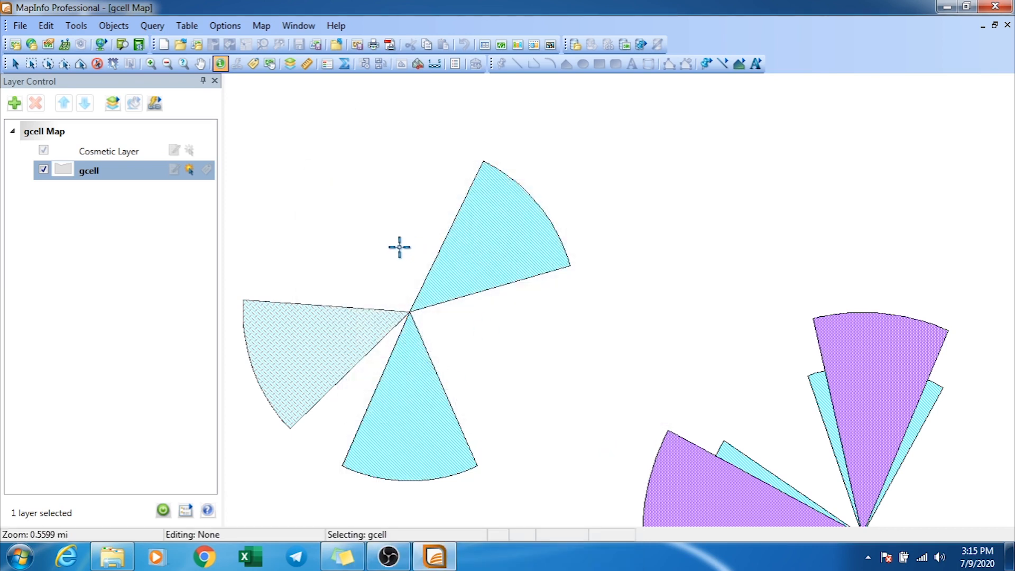
pyautogui.click(206, 170)
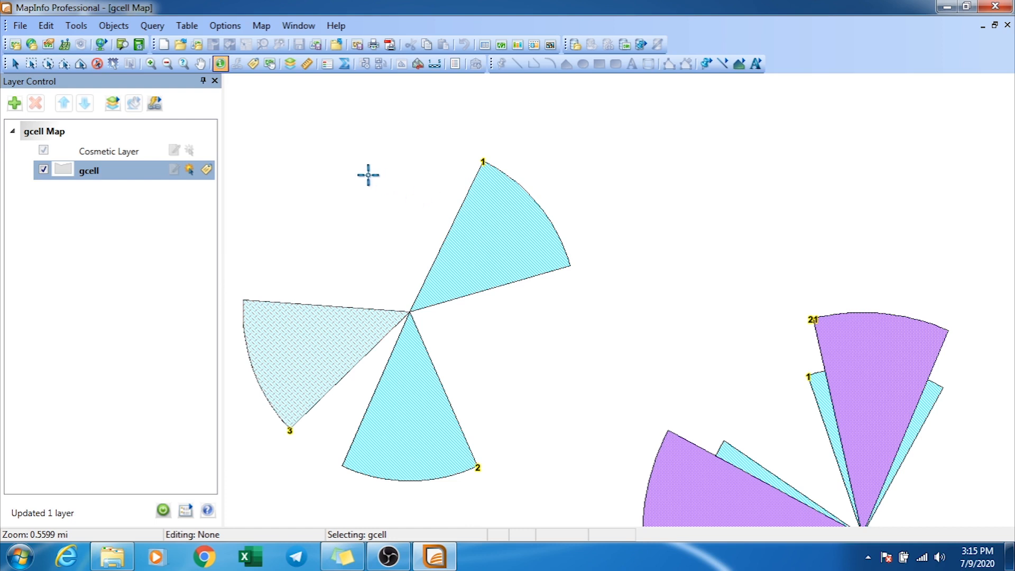
# Step: Change the gcell layer's label field to Site_Name and apply it to the map
pyautogui.rightClick(151, 166)
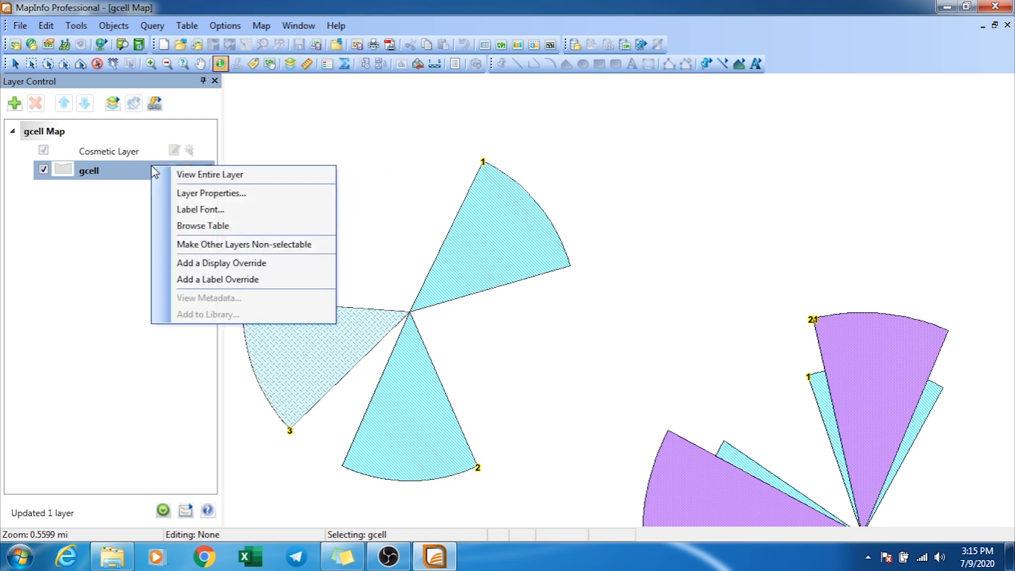
pyautogui.click(190, 193)
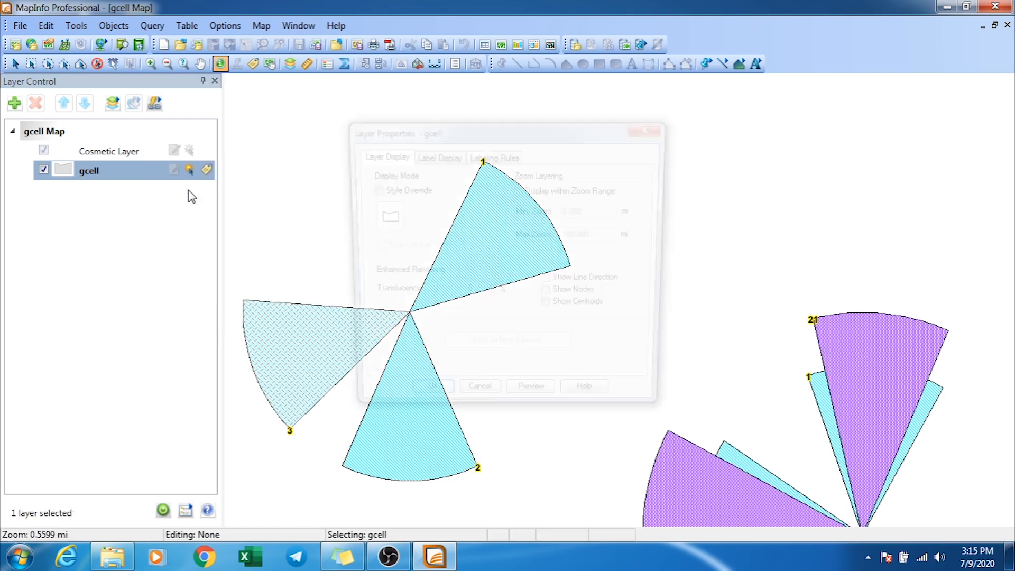
pyautogui.click(449, 157)
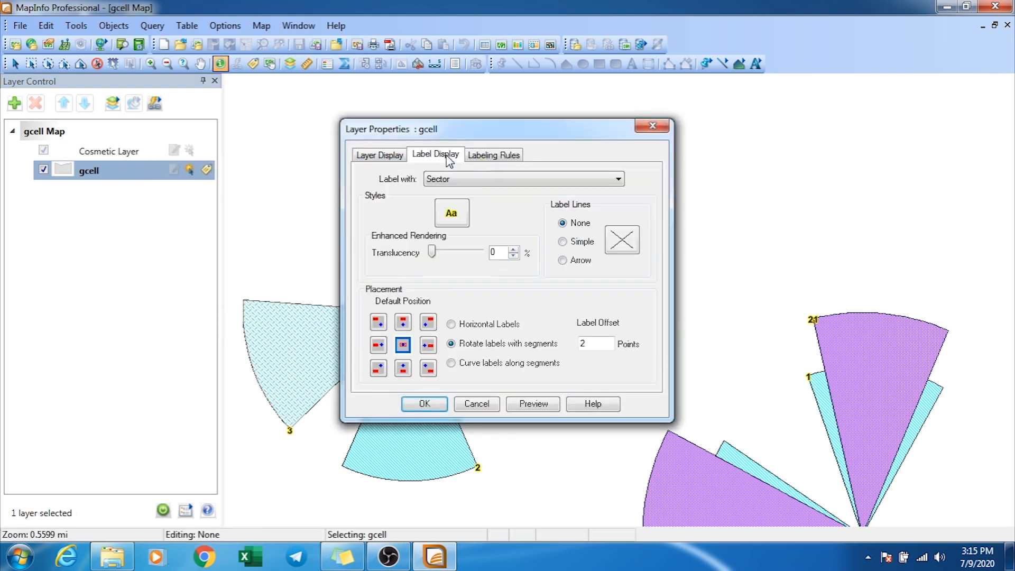
pyautogui.click(474, 177)
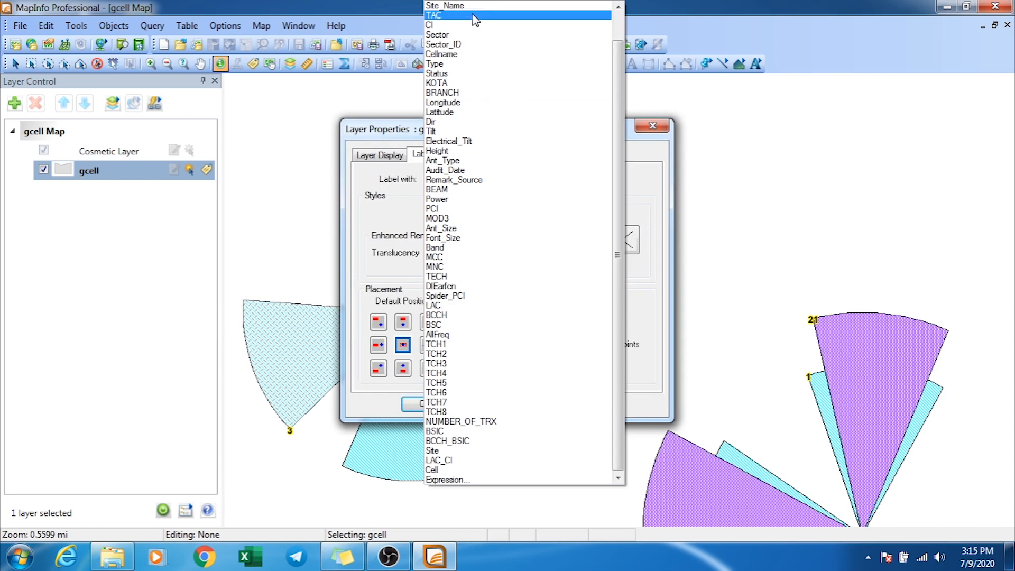
pyautogui.click(618, 27)
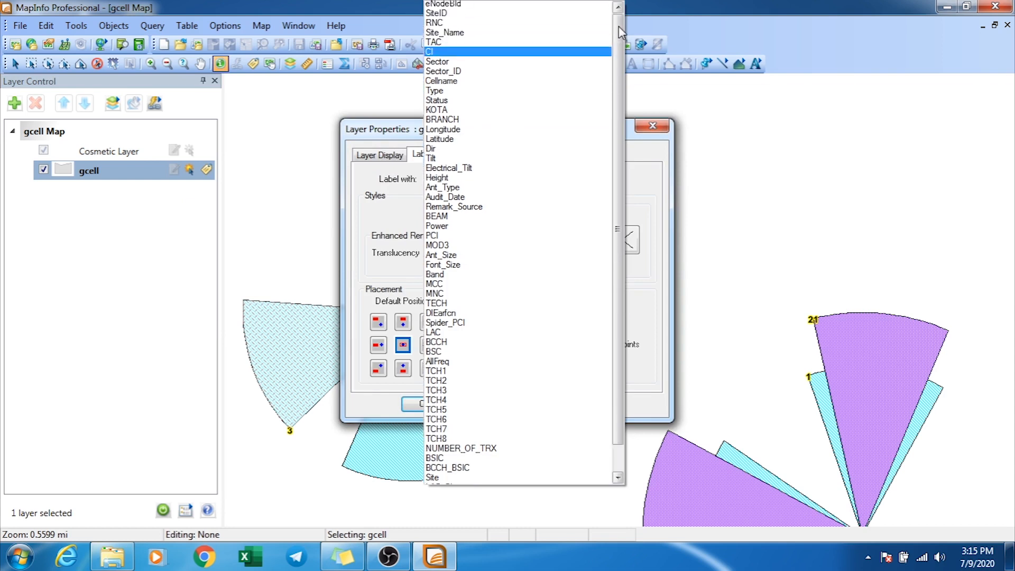
pyautogui.click(467, 18)
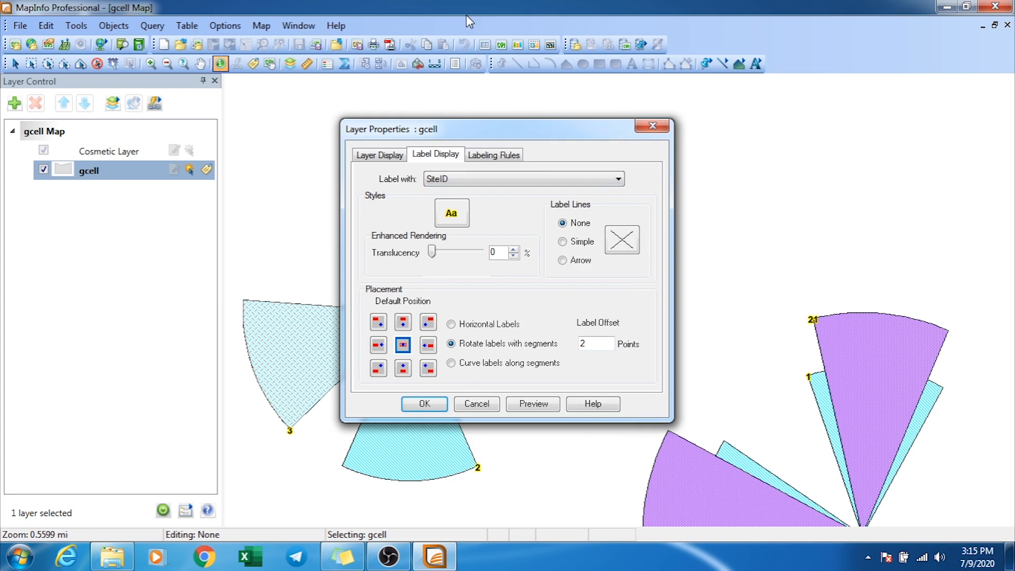
pyautogui.click(530, 181)
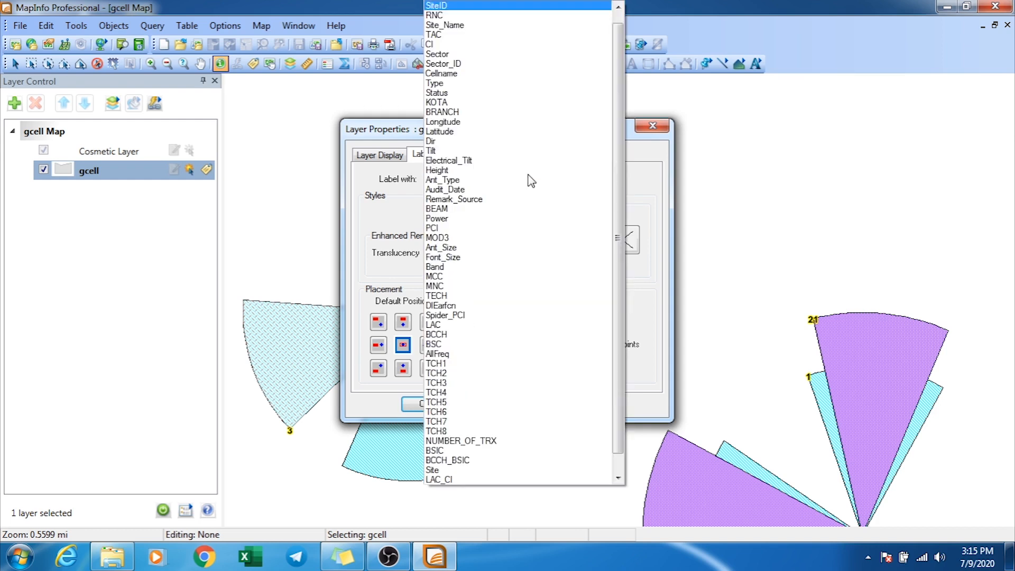
pyautogui.click(459, 25)
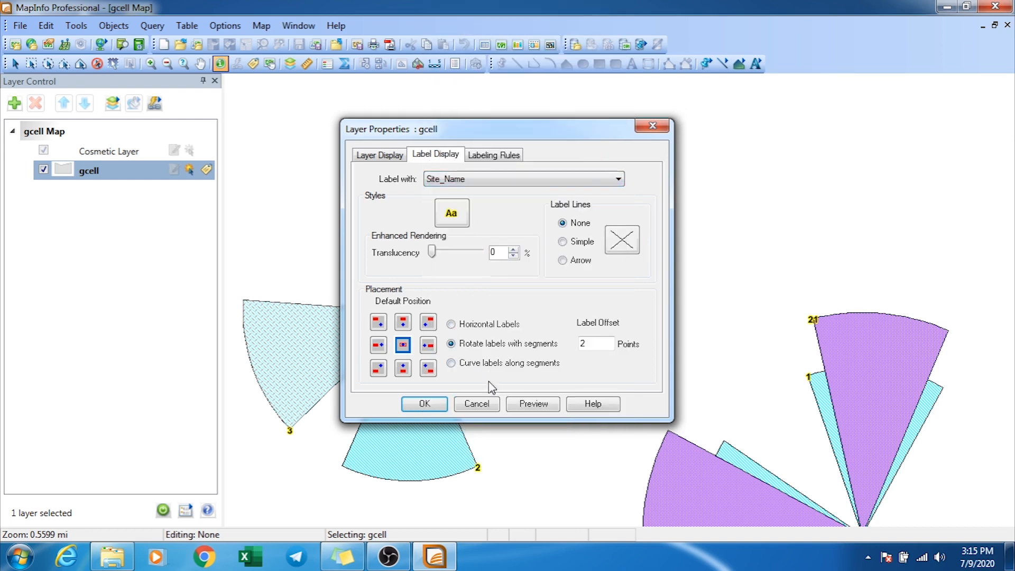
pyautogui.click(429, 405)
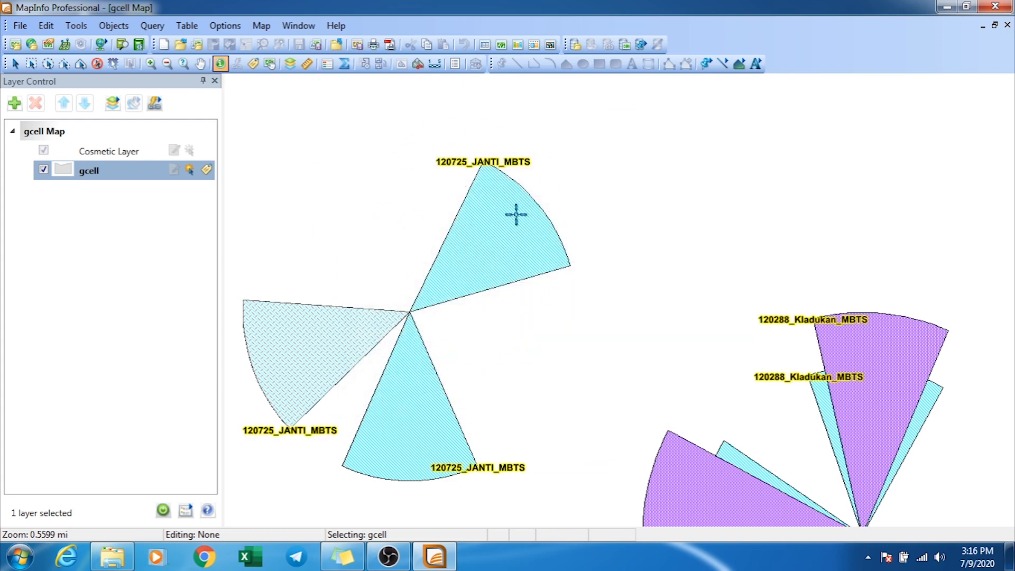
# Step: Zoom out on the map to bring the labelled sites surrounding the JANTI site into view
pyautogui.moveTo(495, 227)
pyautogui.click(167, 63)
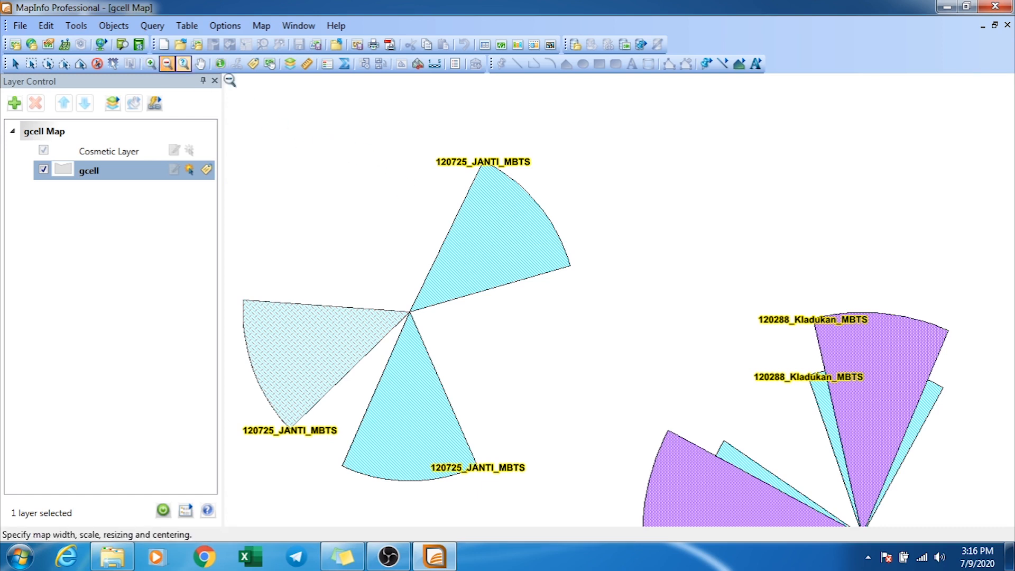
pyautogui.click(582, 142)
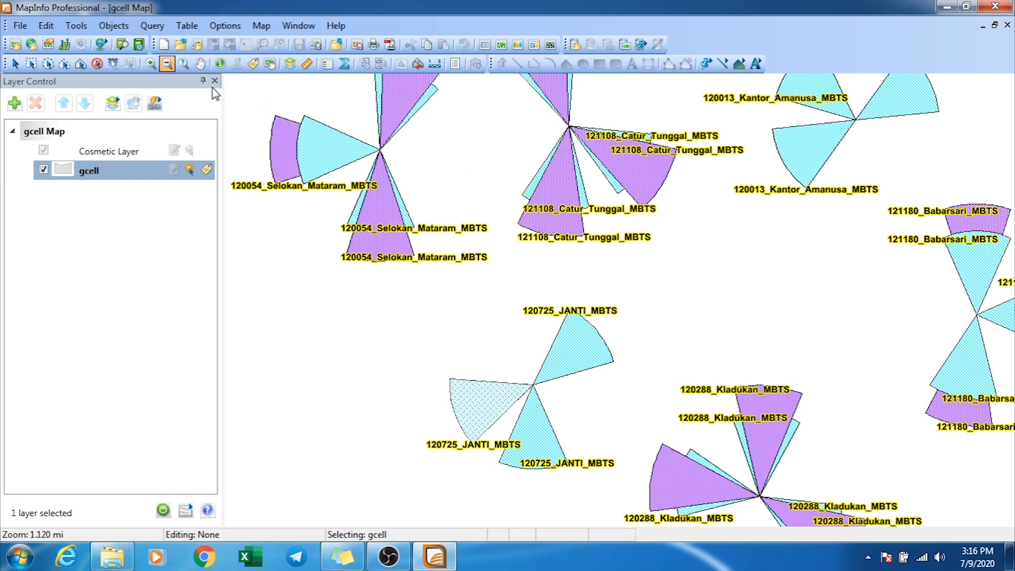
# Step: Open the MAP1, MAP2, MAP3 and MAP4 tables from the innermost MAP JATENG folder into the current gcell map
pyautogui.click(181, 45)
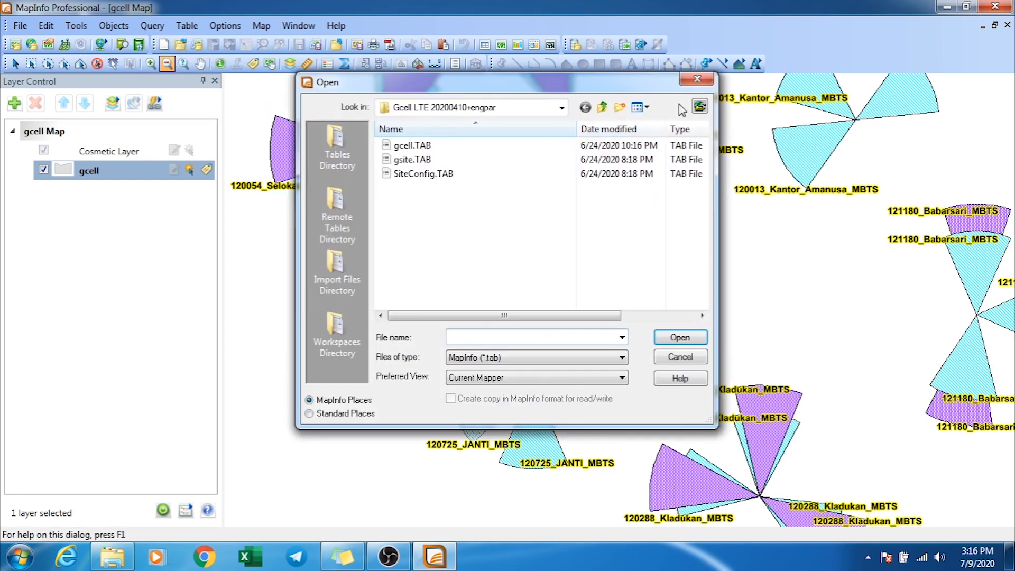
pyautogui.click(696, 79)
pyautogui.click(21, 26)
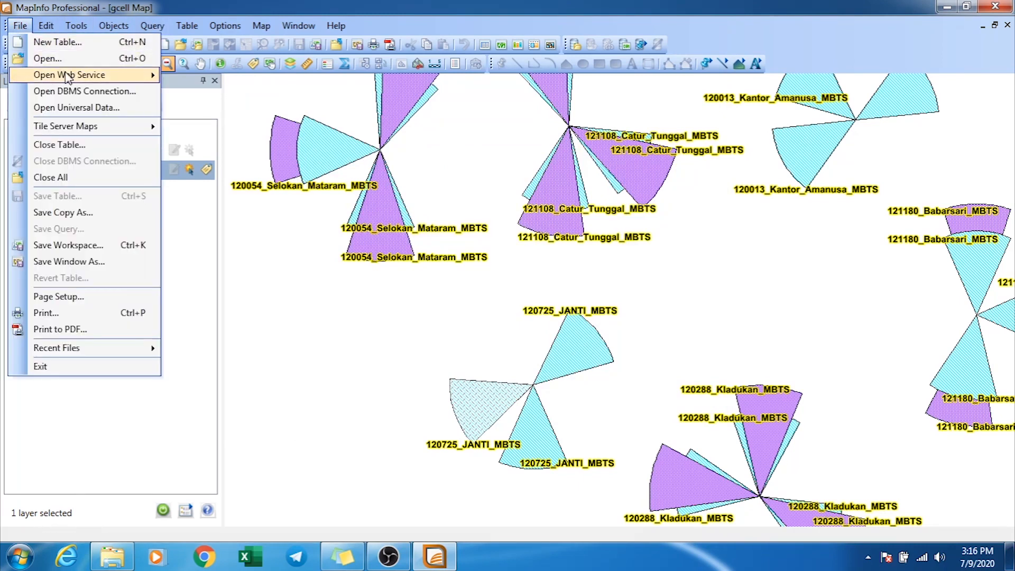
pyautogui.click(48, 58)
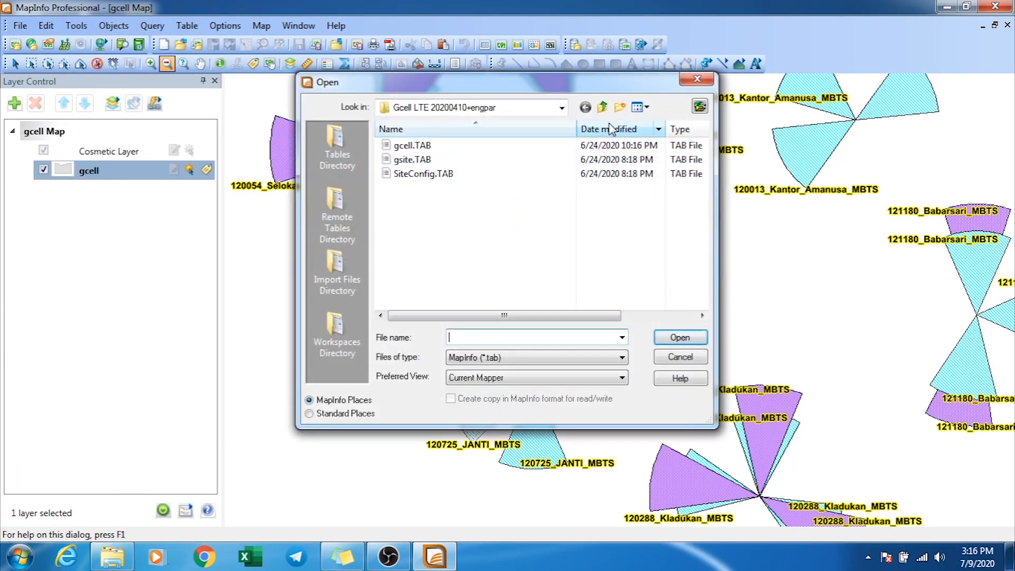
pyautogui.click(602, 107)
pyautogui.click(603, 108)
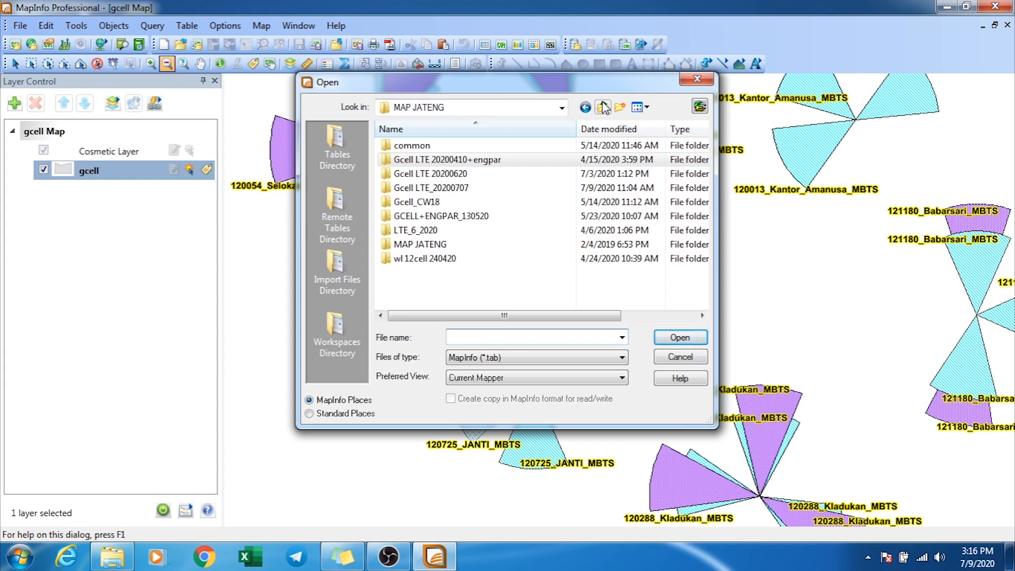
pyautogui.doubleClick(491, 244)
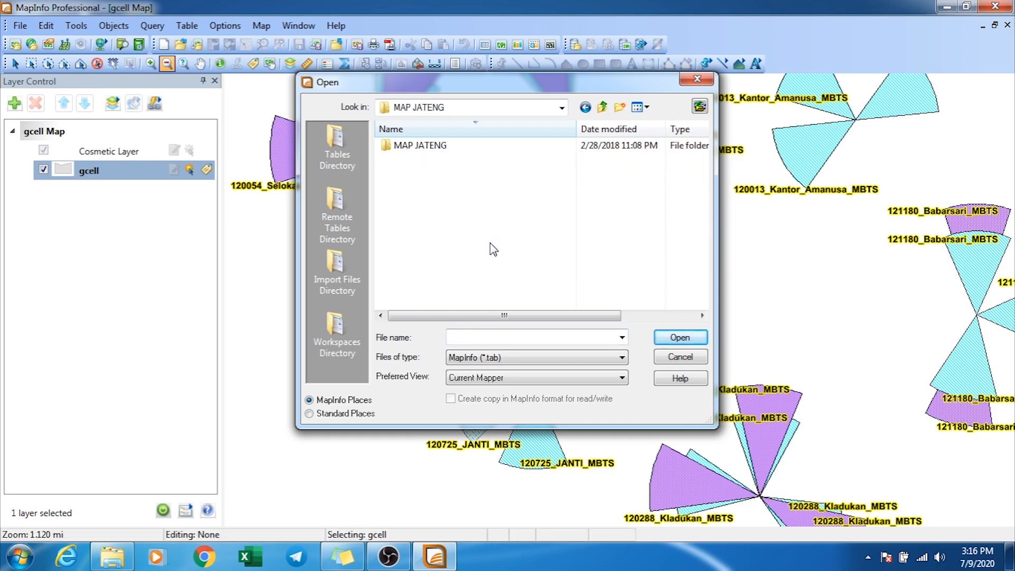
pyautogui.doubleClick(438, 143)
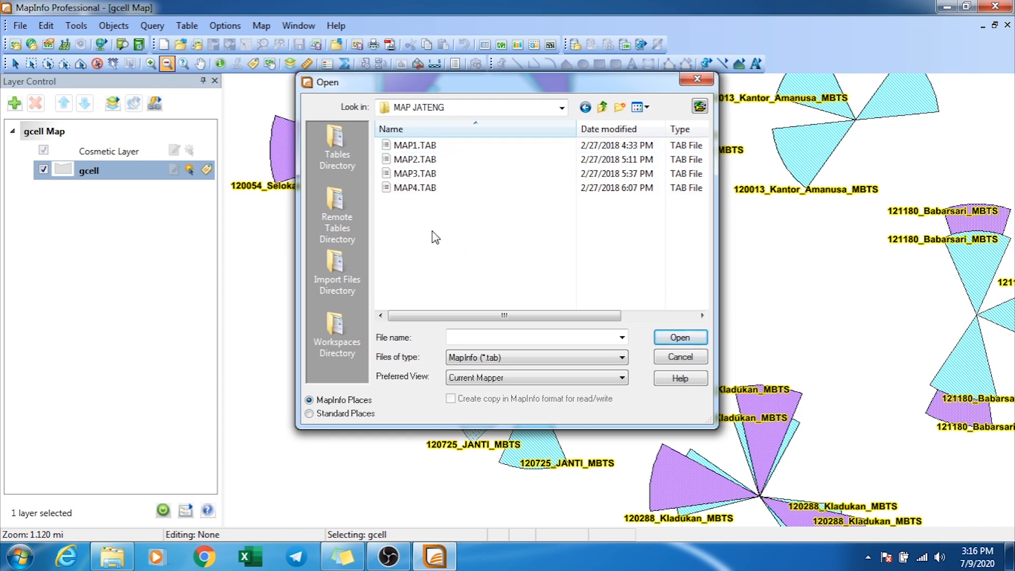
pyautogui.moveTo(431, 236); pyautogui.dragTo(438, 123)
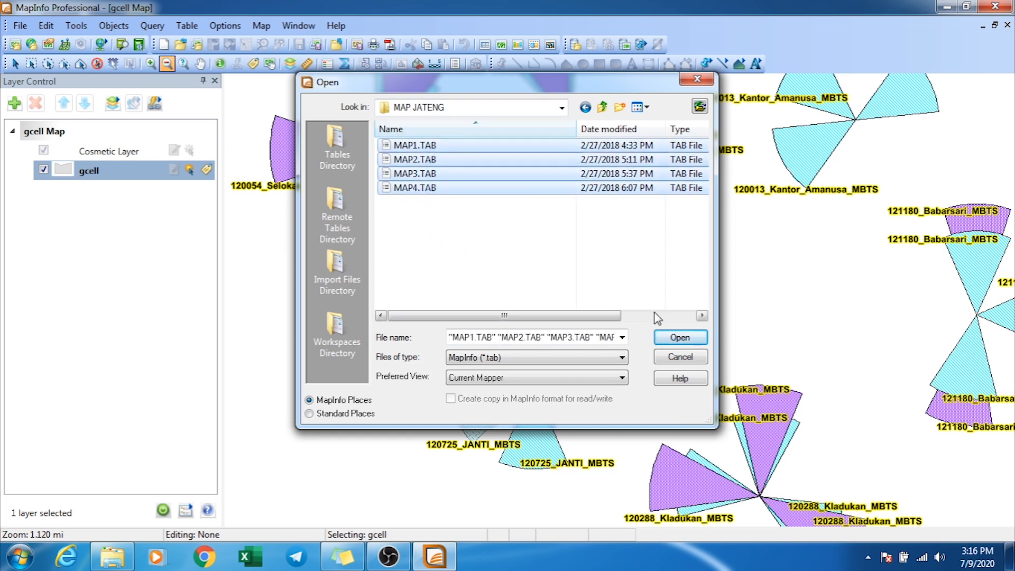
pyautogui.click(680, 338)
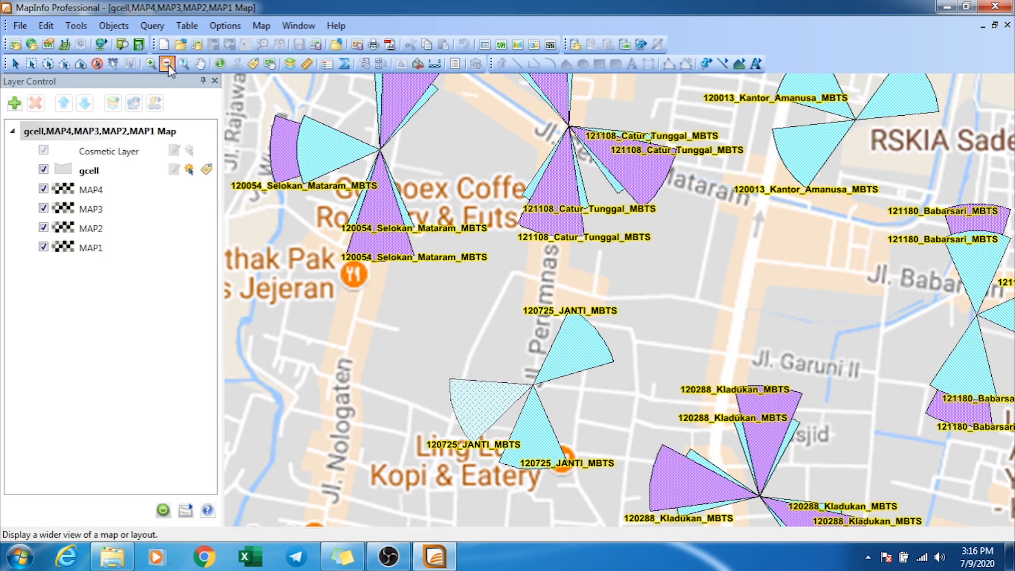
# Step: Turn off the automatic labels for the gcell layer
pyautogui.click(715, 300)
pyautogui.click(715, 300)
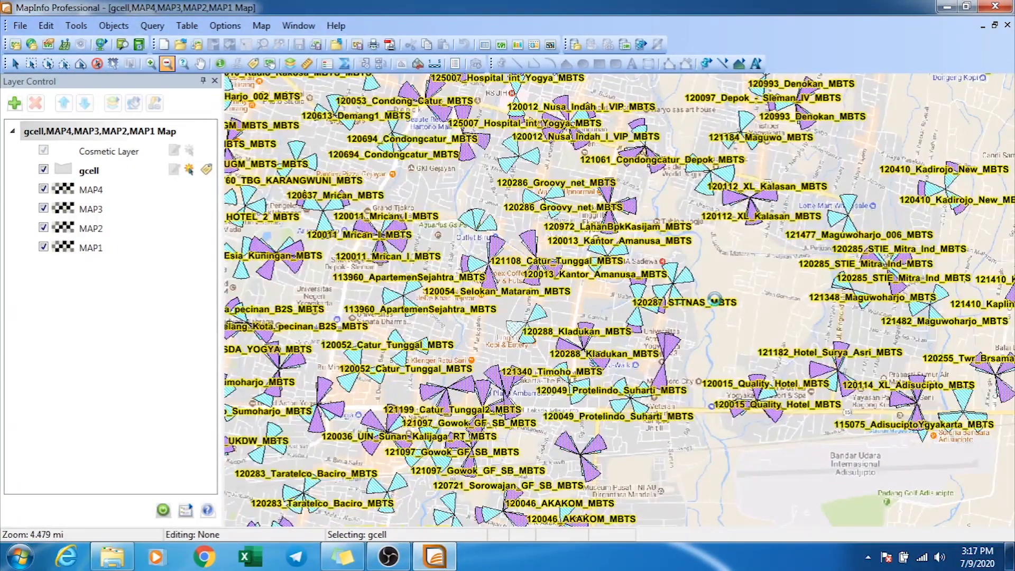
pyautogui.click(715, 299)
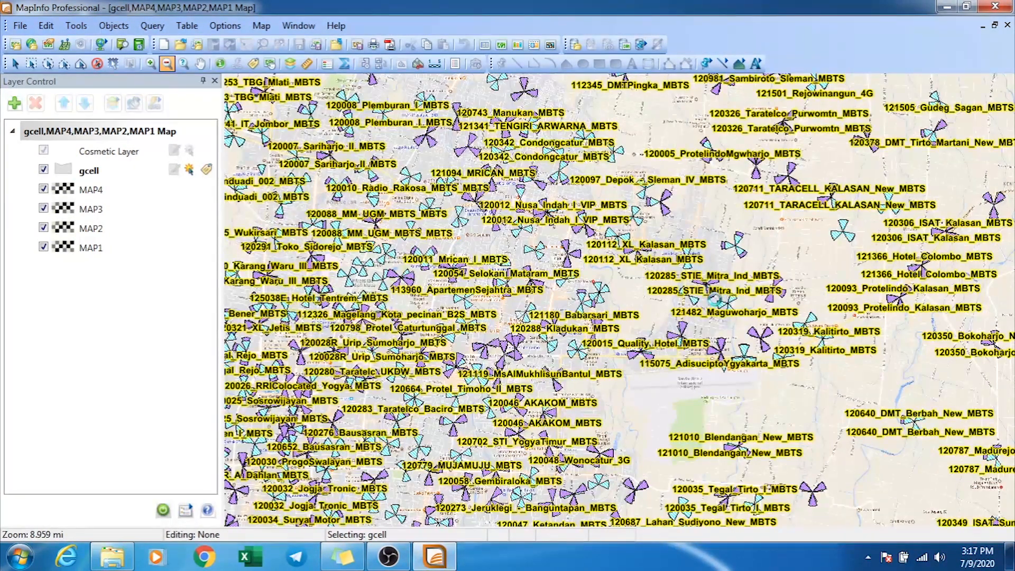
pyautogui.click(715, 299)
pyautogui.click(150, 63)
pyautogui.moveTo(357, 114); pyautogui.dragTo(620, 382)
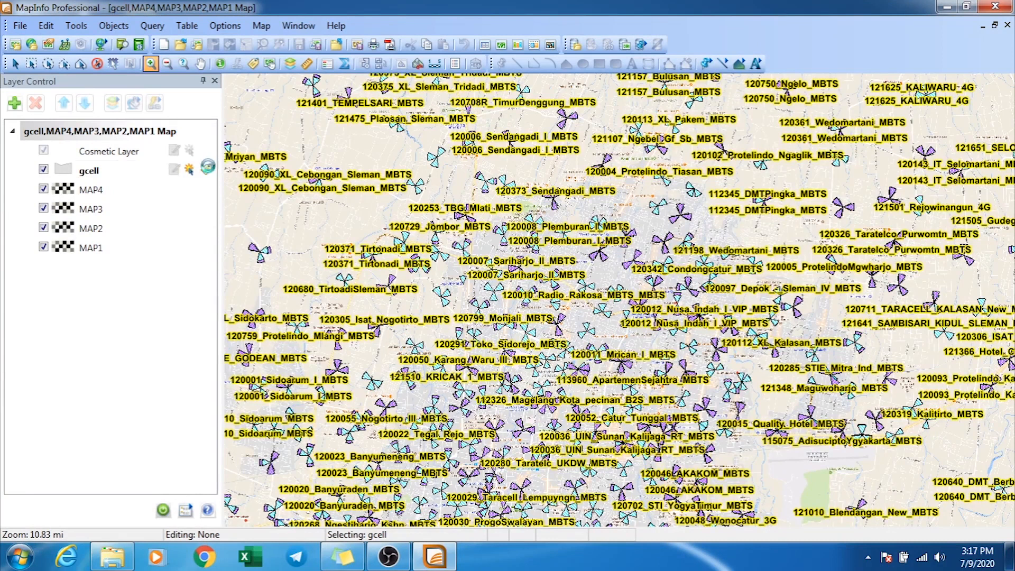
pyautogui.click(206, 169)
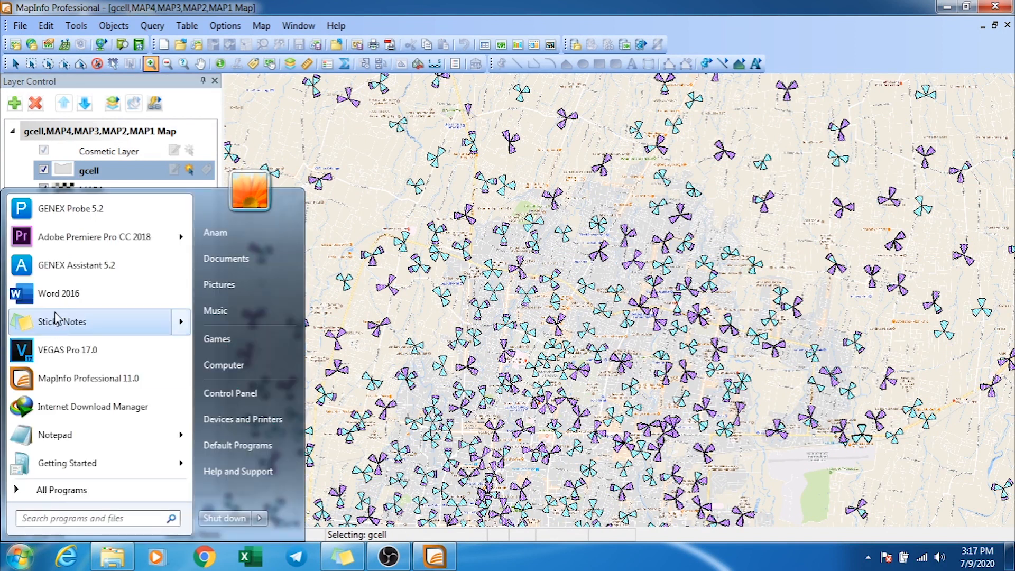
# Step: Switch to Notepad, enter the site ID 120011 in a new note and move its window aside to uncover the map
pyautogui.click(75, 436)
pyautogui.write('120011')
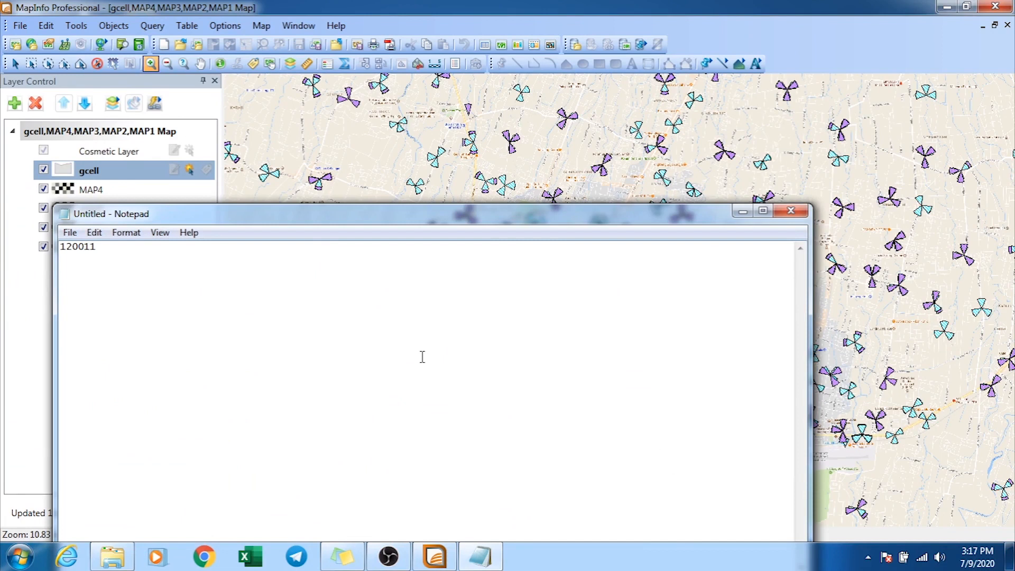
pyautogui.moveTo(317, 214); pyautogui.dragTo(430, 119)
pyautogui.moveTo(927, 110); pyautogui.dragTo(638, 181)
pyautogui.moveTo(494, 195); pyautogui.dragTo(893, 264)
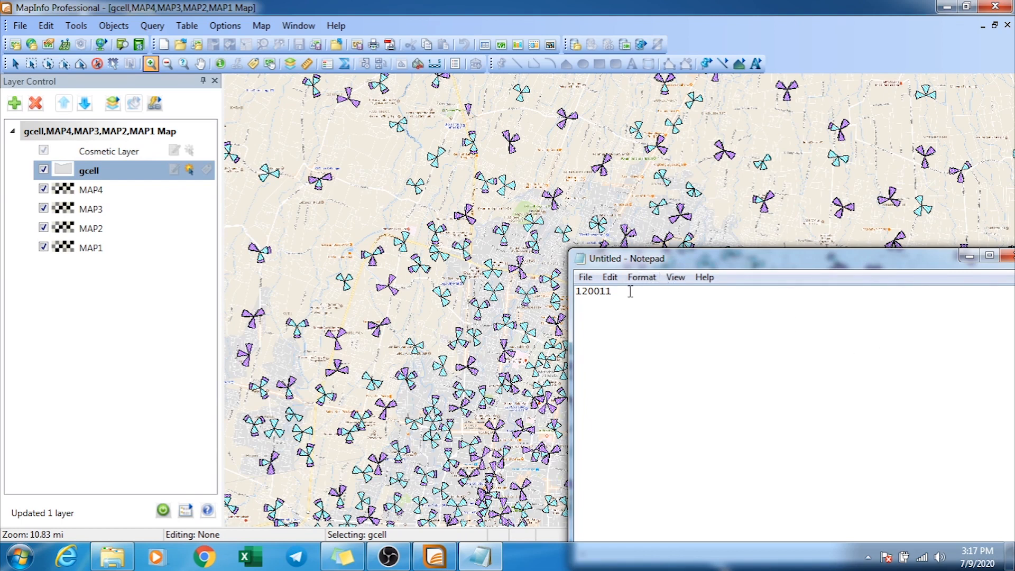
pyautogui.moveTo(622, 294); pyautogui.dragTo(579, 292)
pyautogui.click(612, 292)
pyautogui.moveTo(754, 259); pyautogui.dragTo(892, 305)
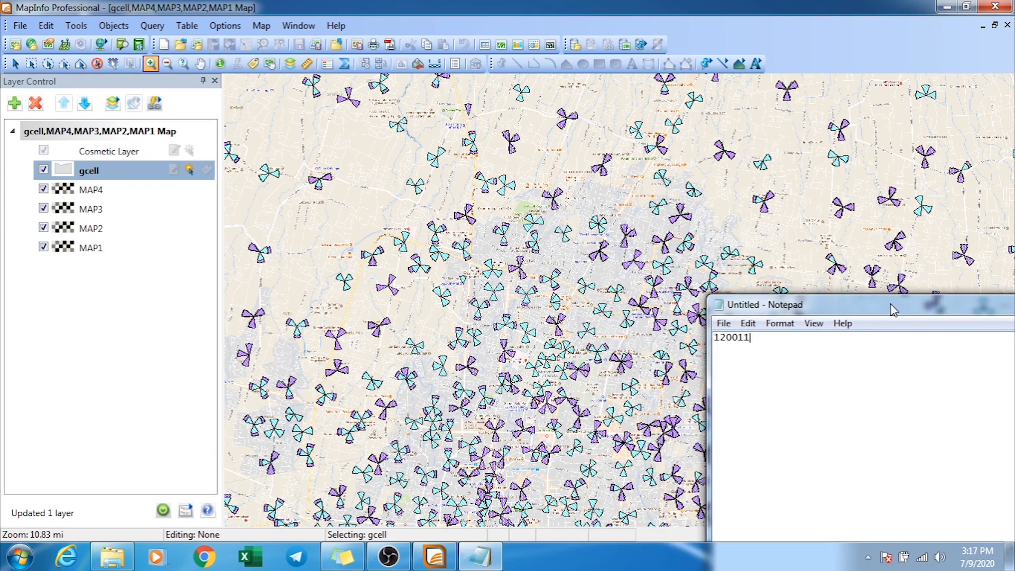
# Step: Switch back to MapInfo Professional, set the gcell layer's label field to SiteID and apply it to the map
pyautogui.click(553, 205)
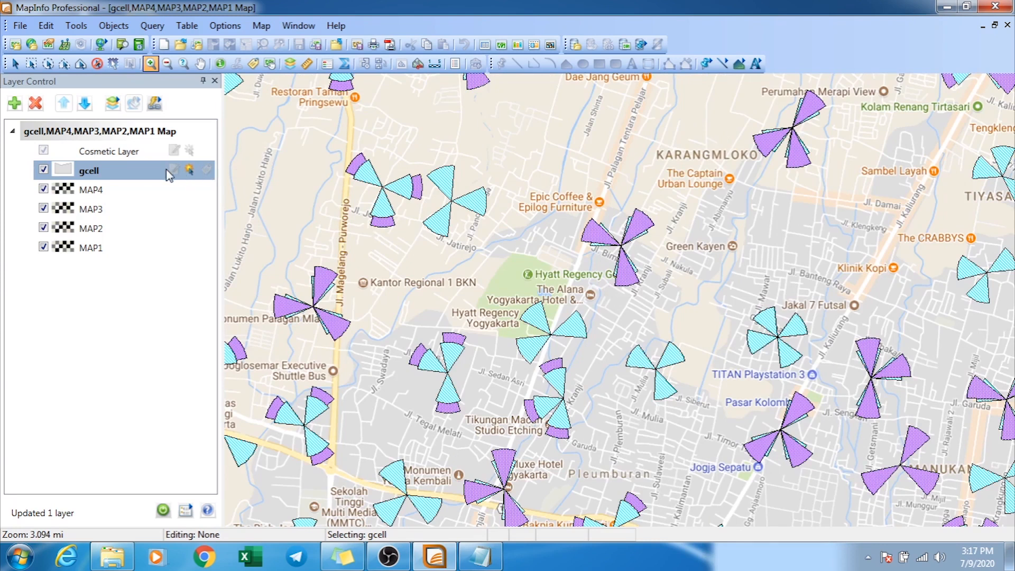
pyautogui.rightClick(168, 175)
pyautogui.click(196, 194)
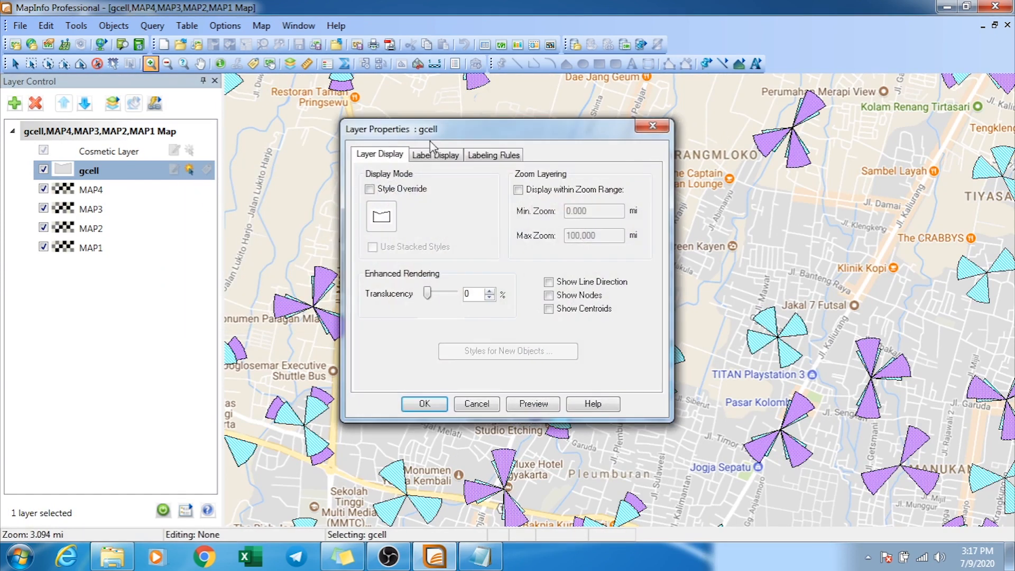
pyautogui.click(435, 154)
pyautogui.click(471, 178)
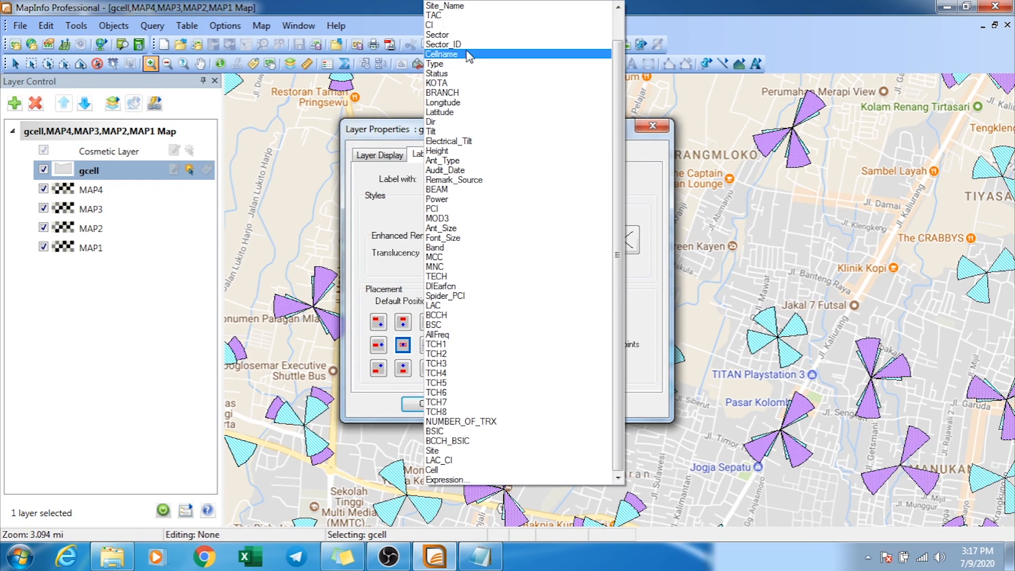
pyautogui.click(618, 34)
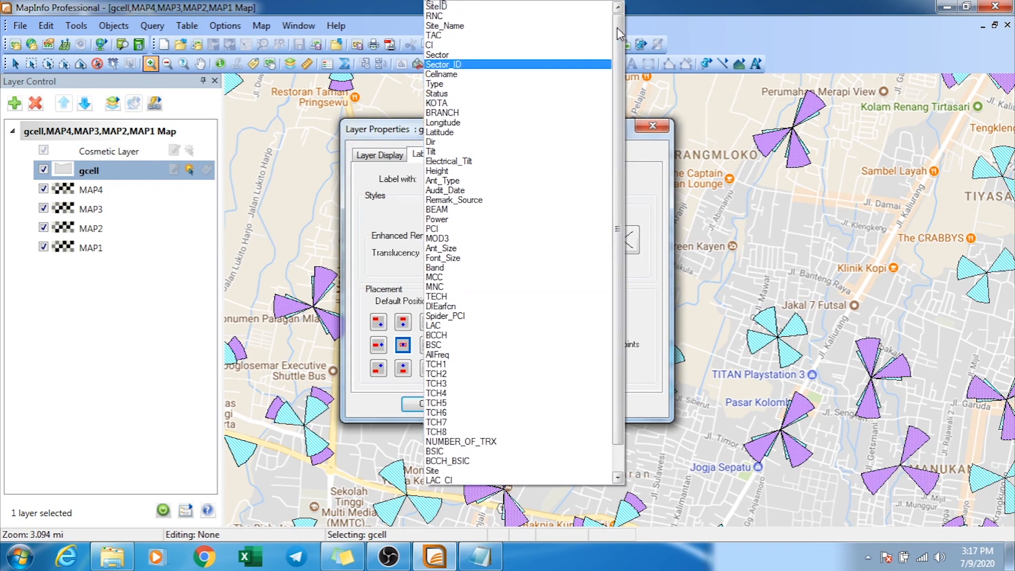
pyautogui.click(518, 7)
pyautogui.click(428, 402)
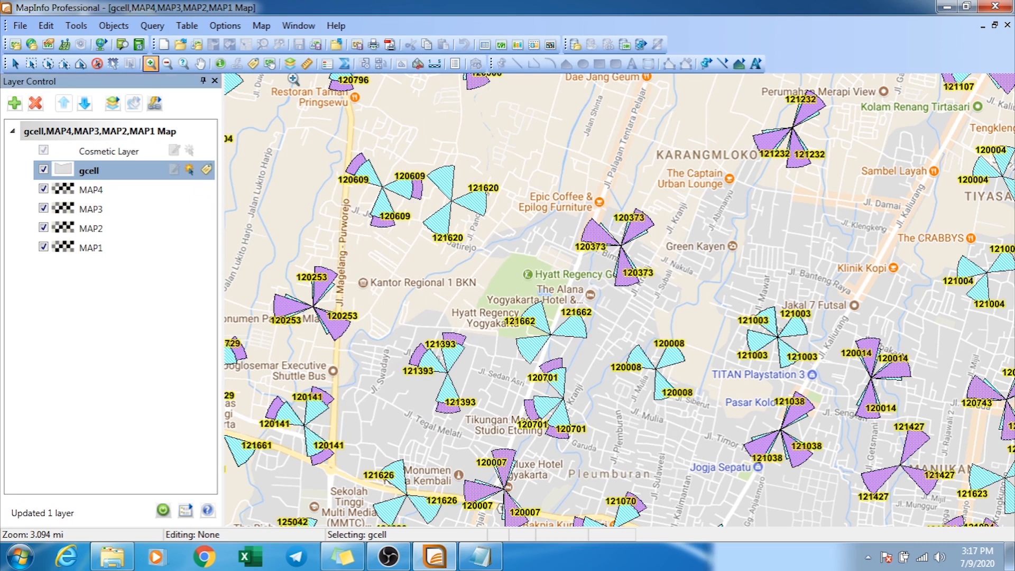
# Step: Set up a Find on the gcell table that searches for objects in the SiteID column
pyautogui.click(200, 64)
pyautogui.moveTo(725, 250); pyautogui.dragTo(428, 235)
pyautogui.moveTo(749, 265); pyautogui.dragTo(548, 191)
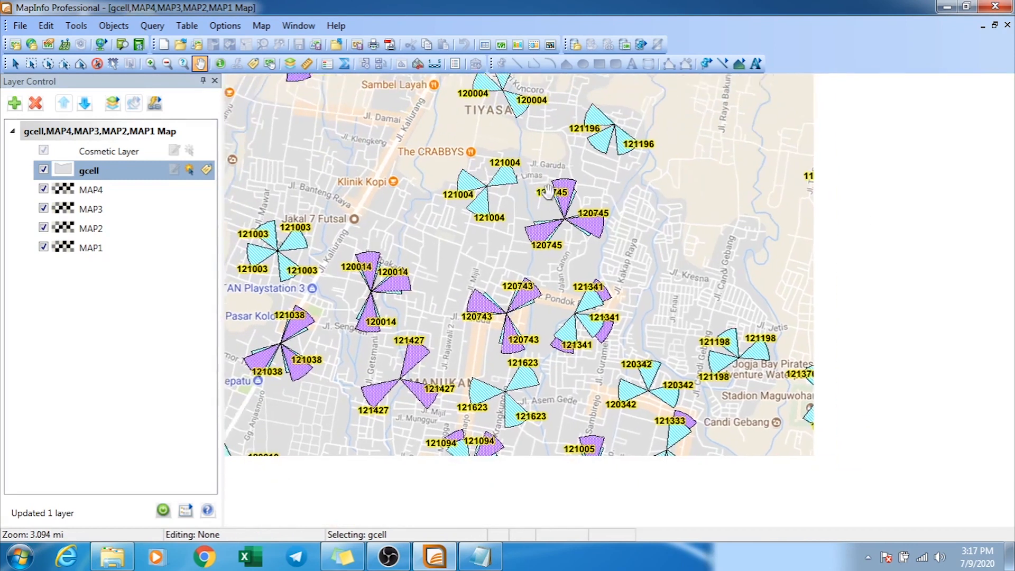
pyautogui.moveTo(818, 273); pyautogui.dragTo(788, 200)
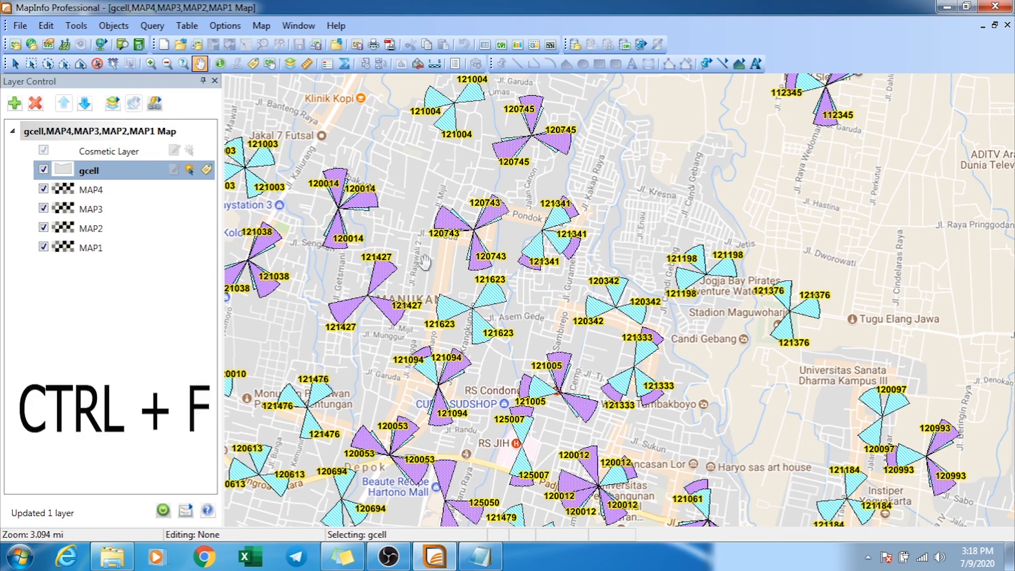
pyautogui.hotkey('ctrl', 'f')
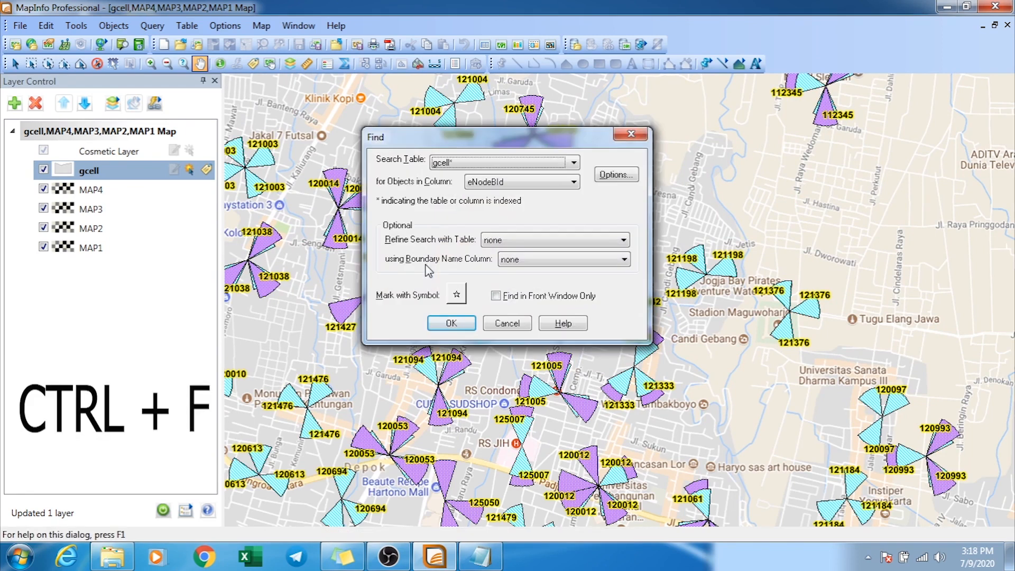
pyautogui.click(495, 167)
pyautogui.click(493, 168)
pyautogui.click(136, 170)
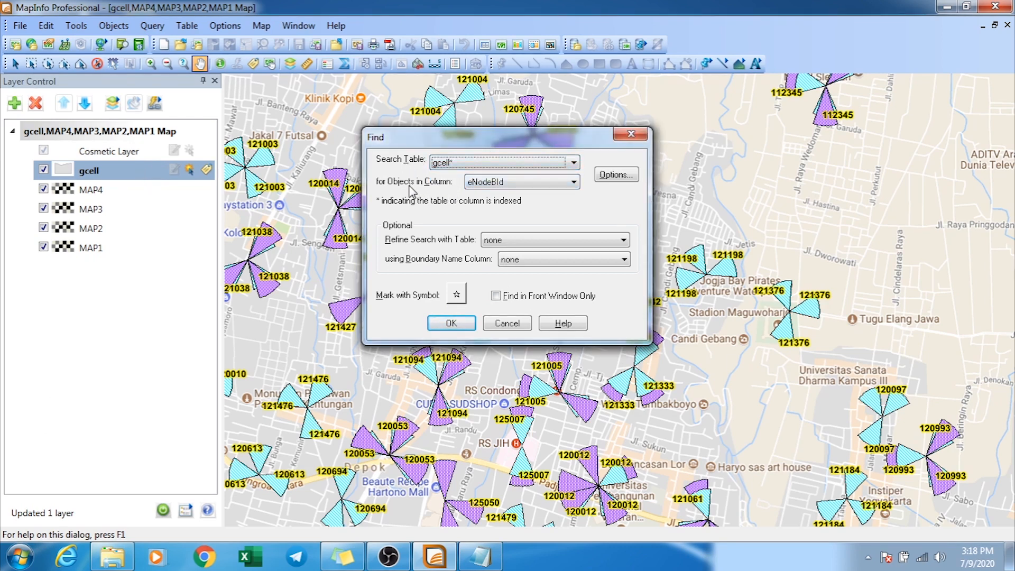
pyautogui.click(509, 189)
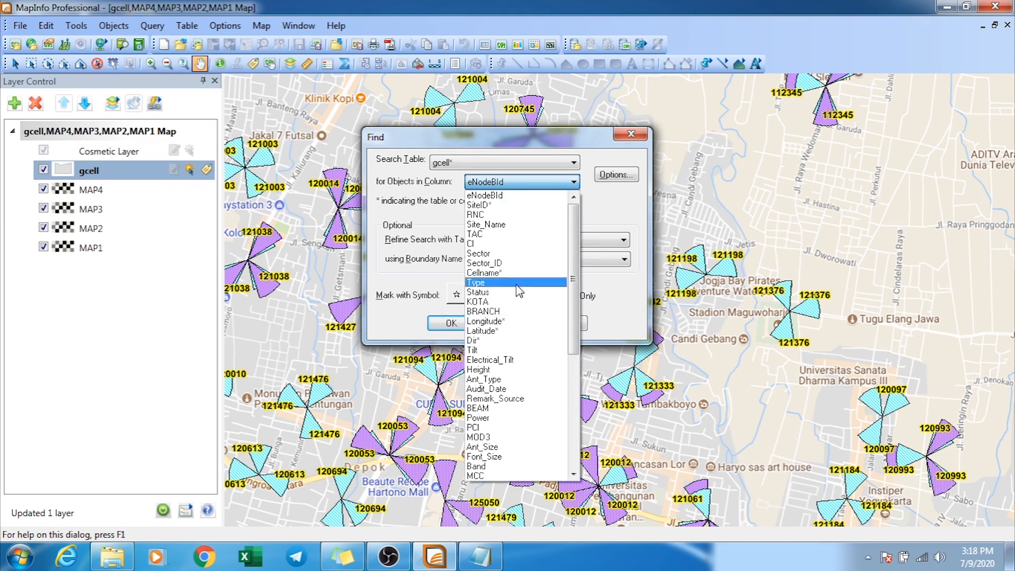
pyautogui.click(495, 207)
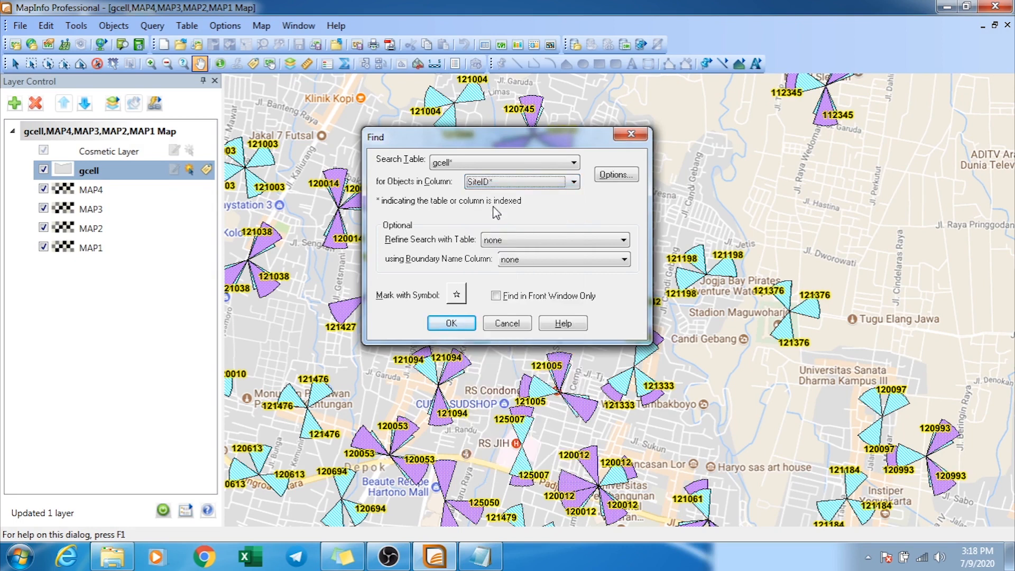
# Step: Set the Find marker to a red dot from the Map Symbols font and accept the search settings
pyautogui.click(458, 294)
pyautogui.click(497, 159)
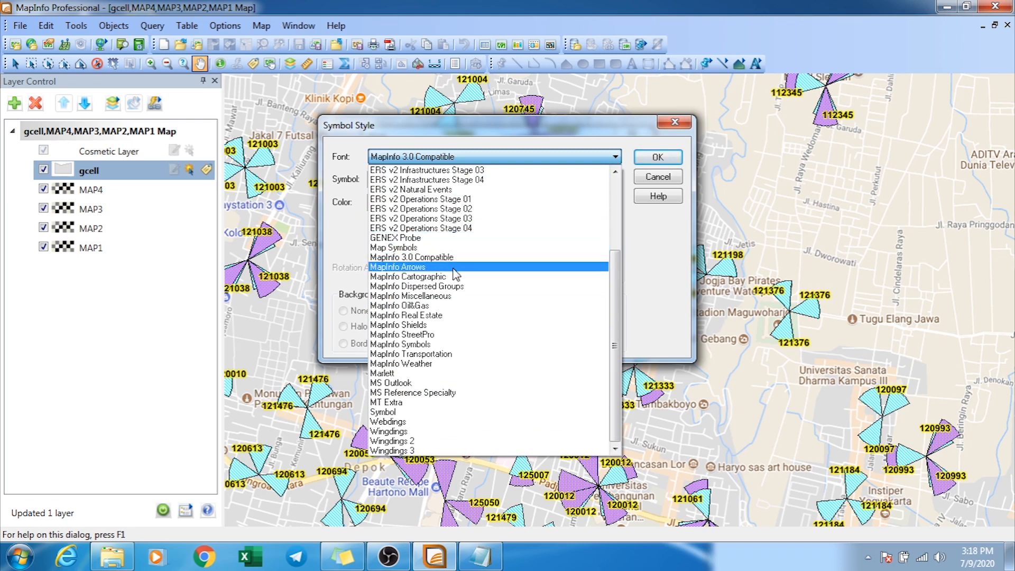
pyautogui.click(406, 250)
pyautogui.click(440, 203)
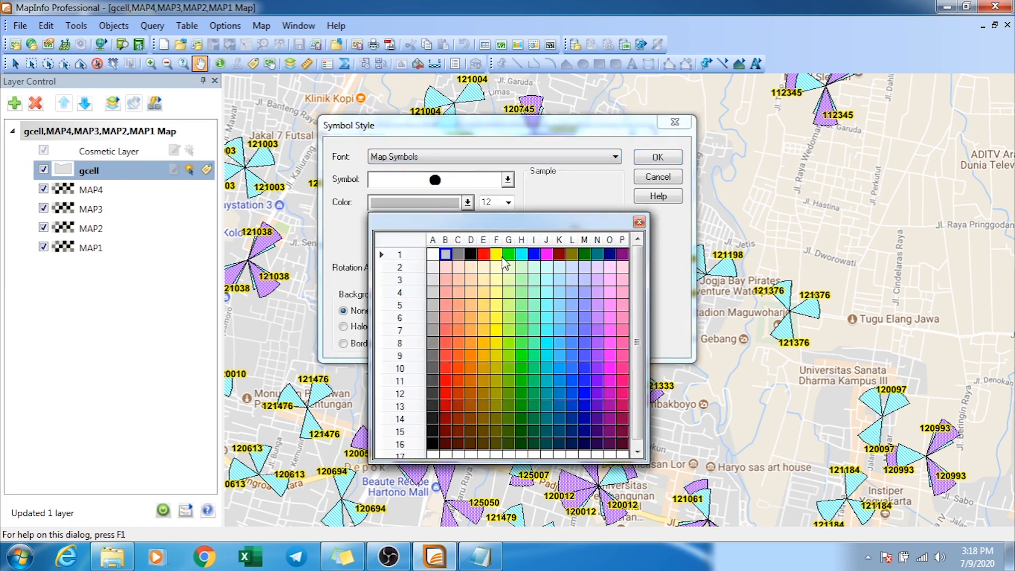
pyautogui.click(483, 254)
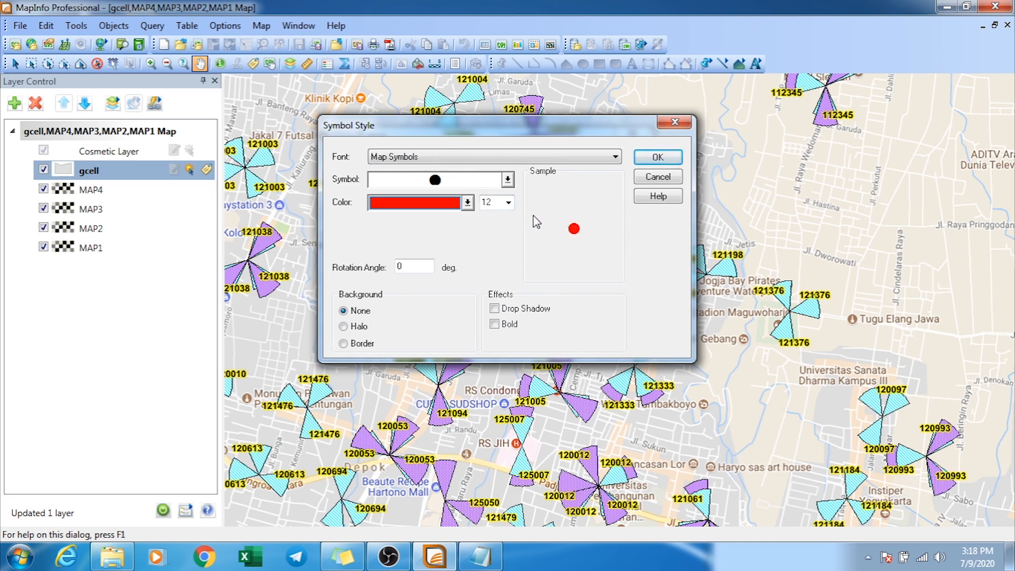
pyautogui.click(657, 159)
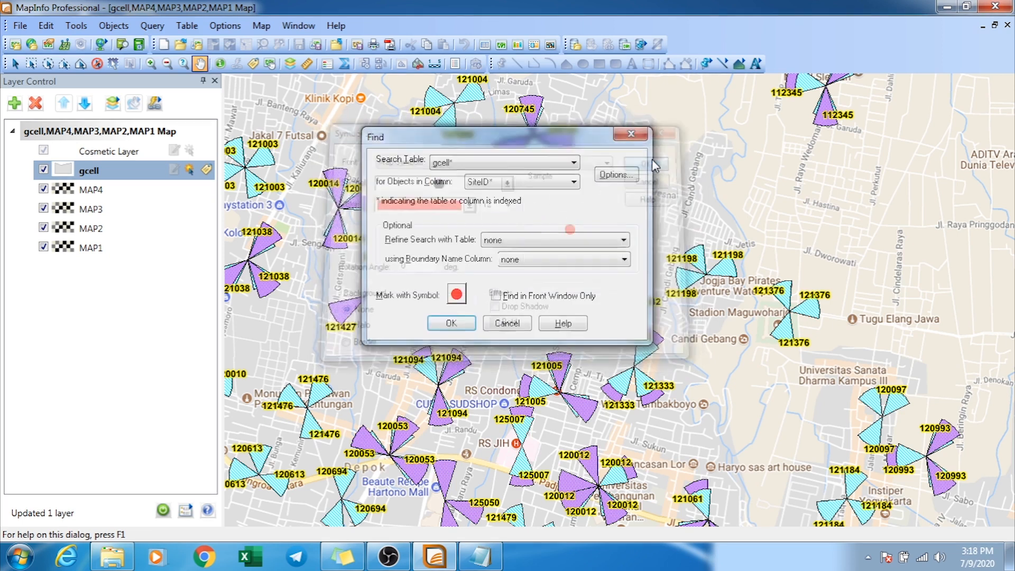
pyautogui.click(451, 323)
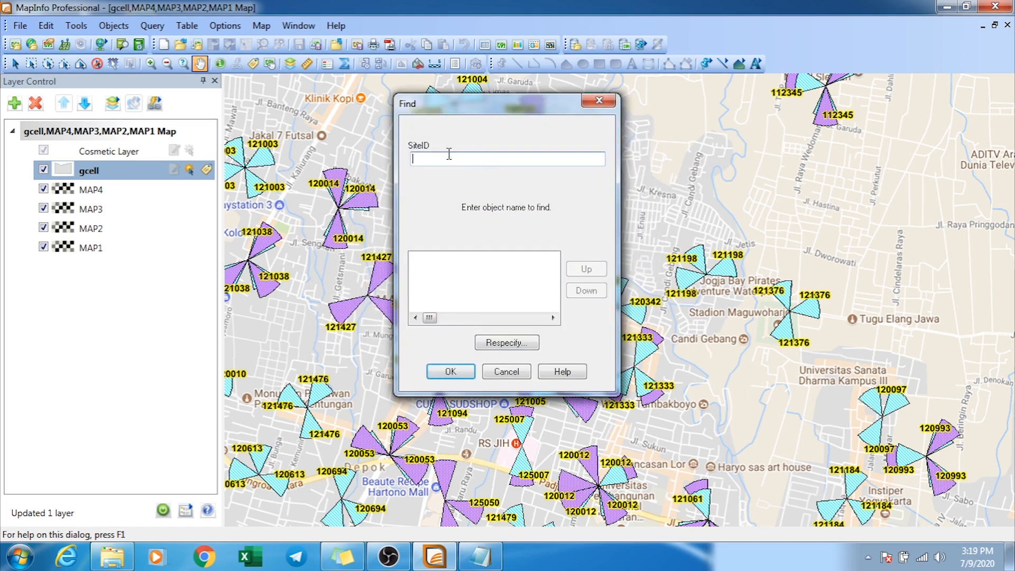
# Step: Copy the site ID 120011 from the Notepad note and paste it as the SiteID to find in MapInfo Professional
pyautogui.click(480, 556)
pyautogui.moveTo(764, 341); pyautogui.dragTo(719, 334)
pyautogui.rightClick(727, 337)
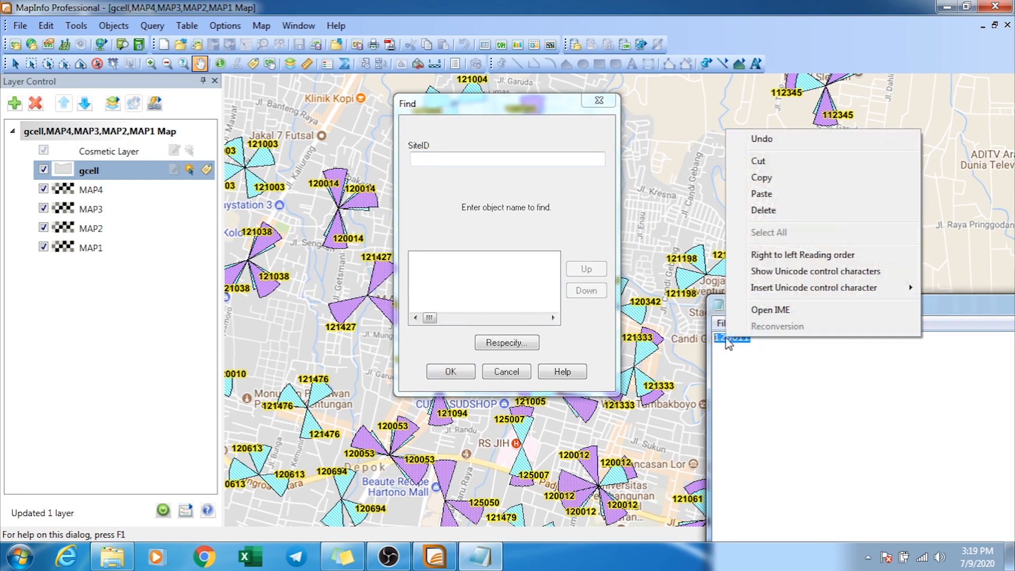
pyautogui.click(763, 176)
pyautogui.click(472, 160)
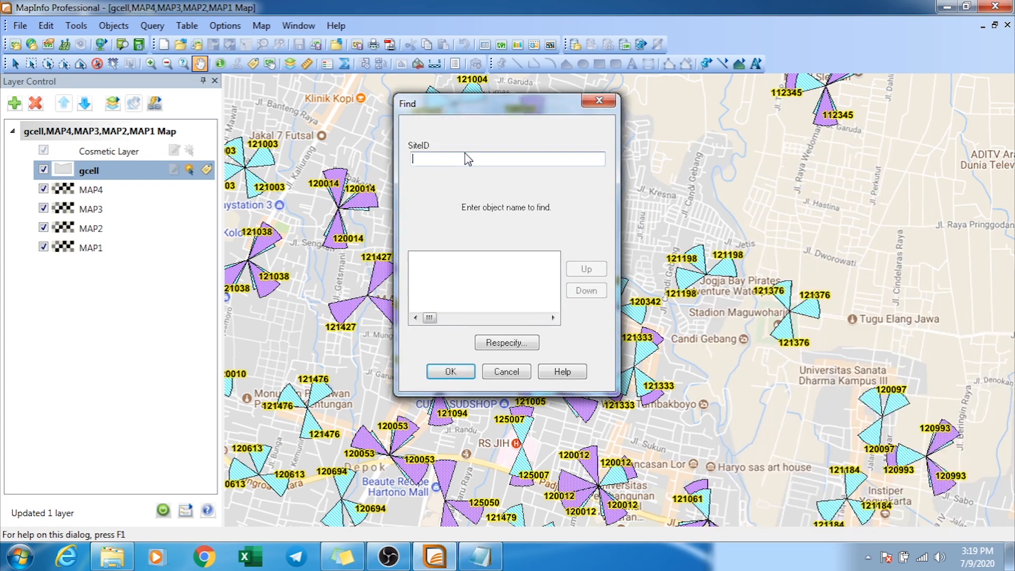
pyautogui.rightClick(448, 157)
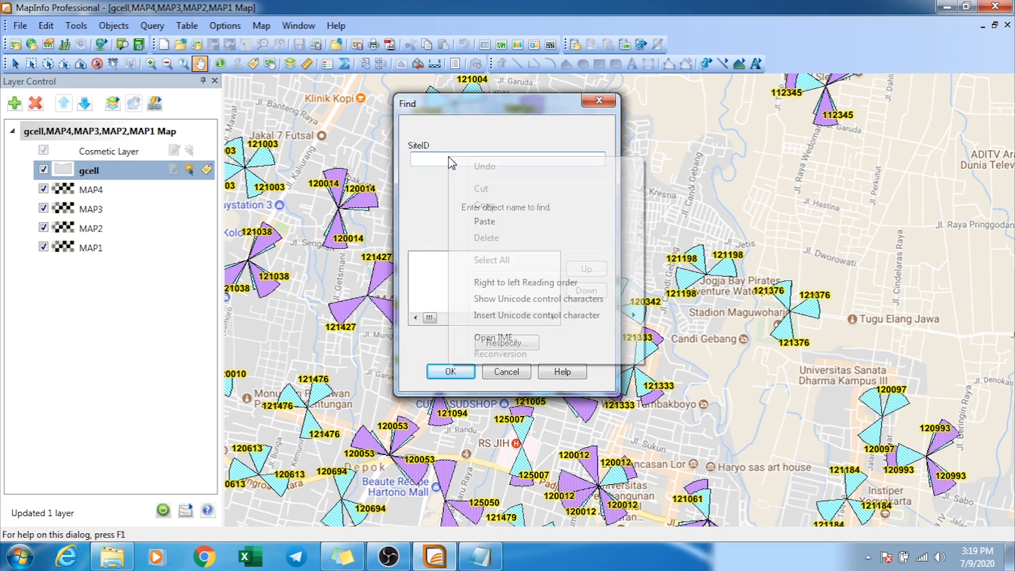
pyautogui.click(483, 221)
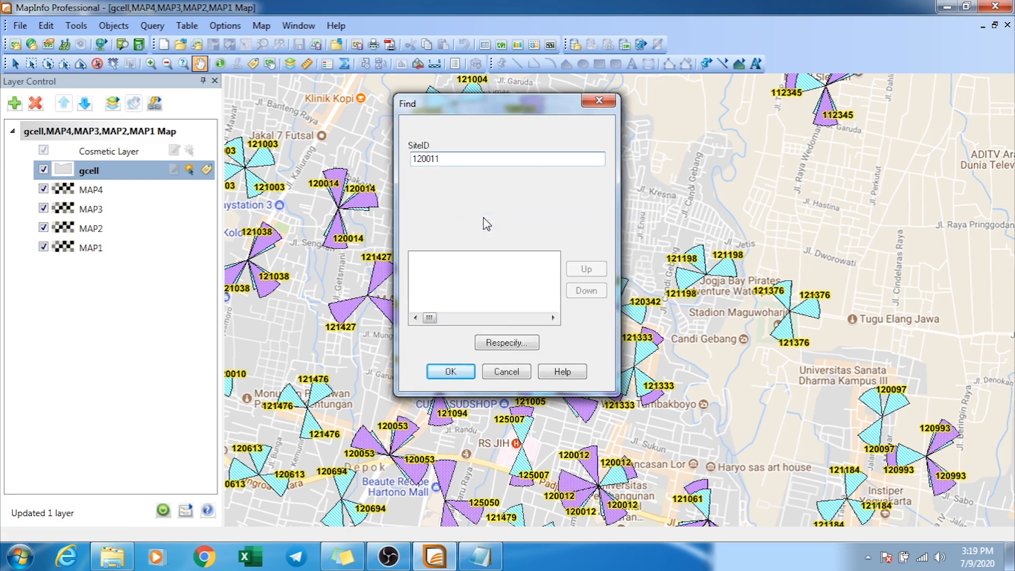
# Step: Run the Find for SiteID 120011 and locate the first matching sector on the map
pyautogui.click(463, 373)
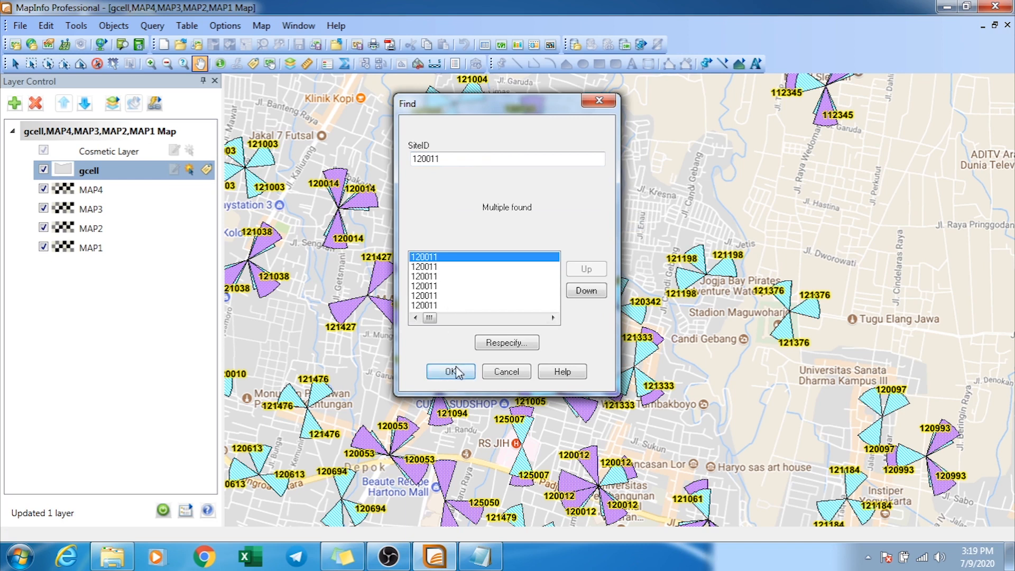
pyautogui.click(450, 372)
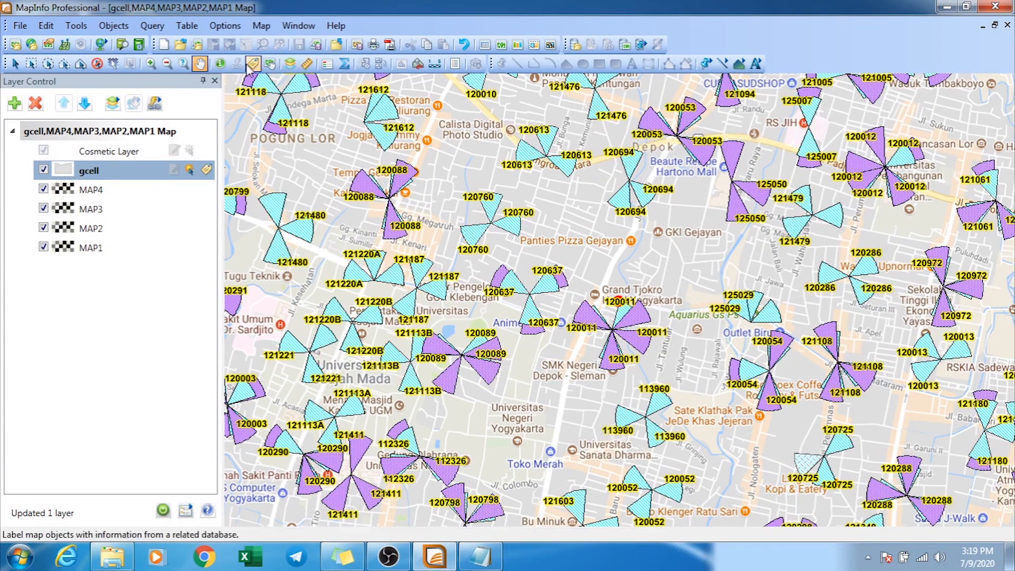
pyautogui.click(167, 64)
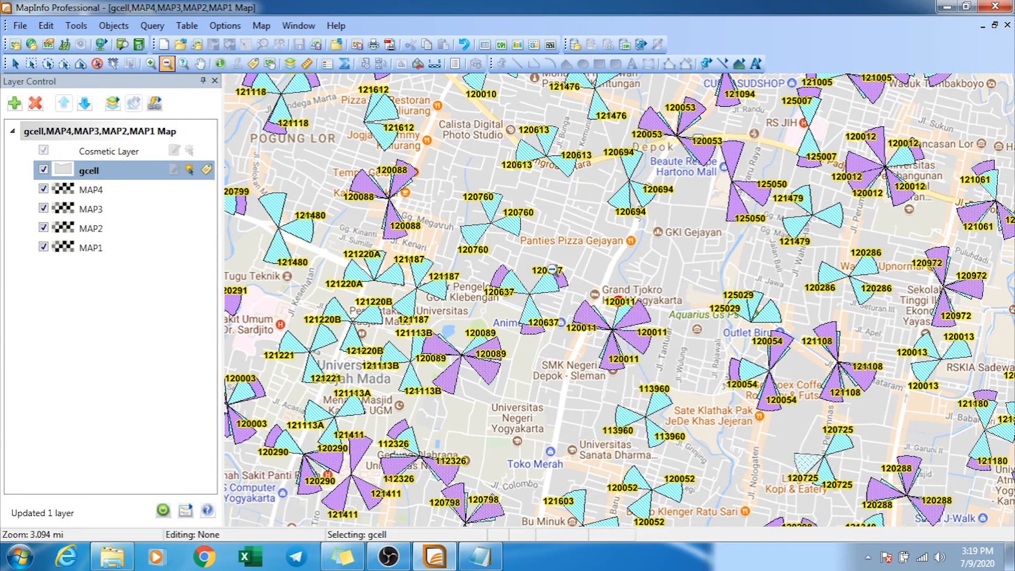
pyautogui.click(607, 262)
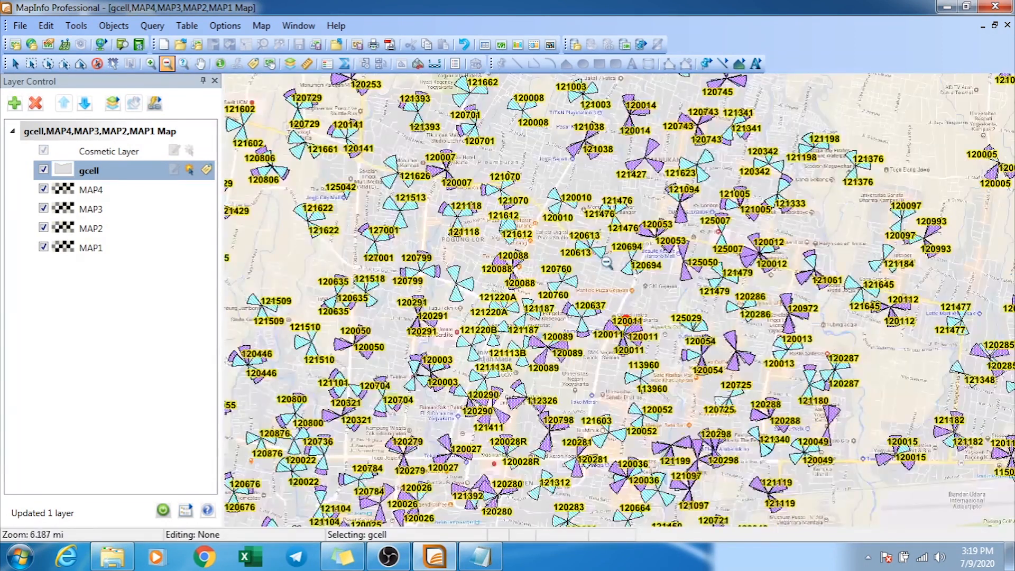
# Step: Turn off the gcell layer's labels and view the red marker on the found site up close
pyautogui.click(206, 169)
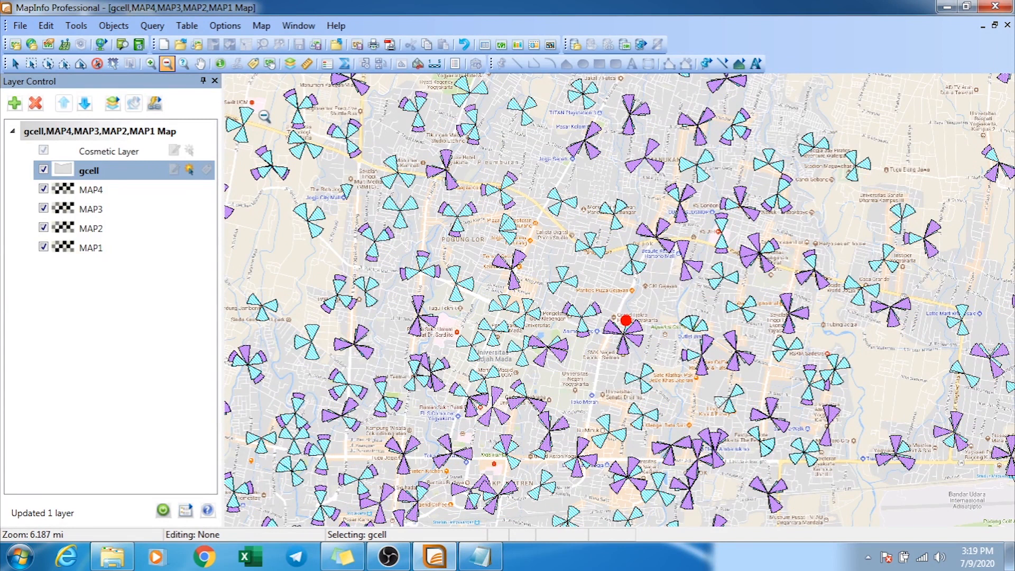
pyautogui.click(150, 64)
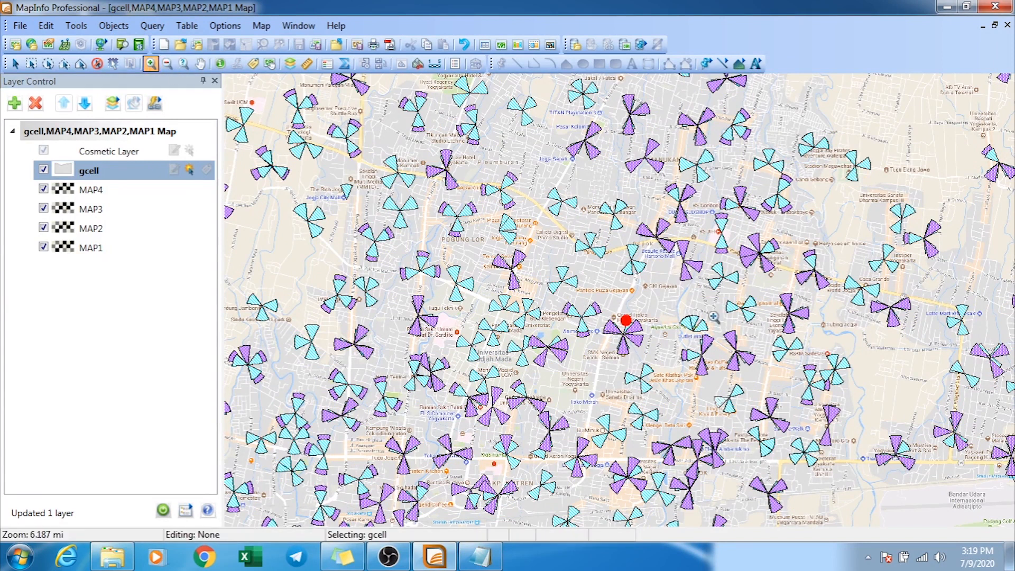
pyautogui.click(690, 406)
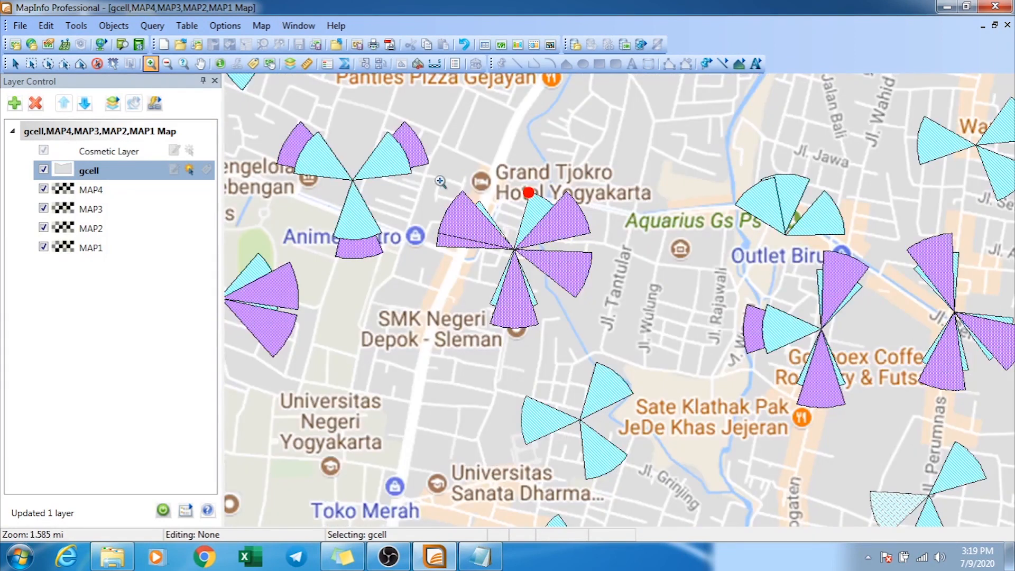
pyautogui.click(681, 346)
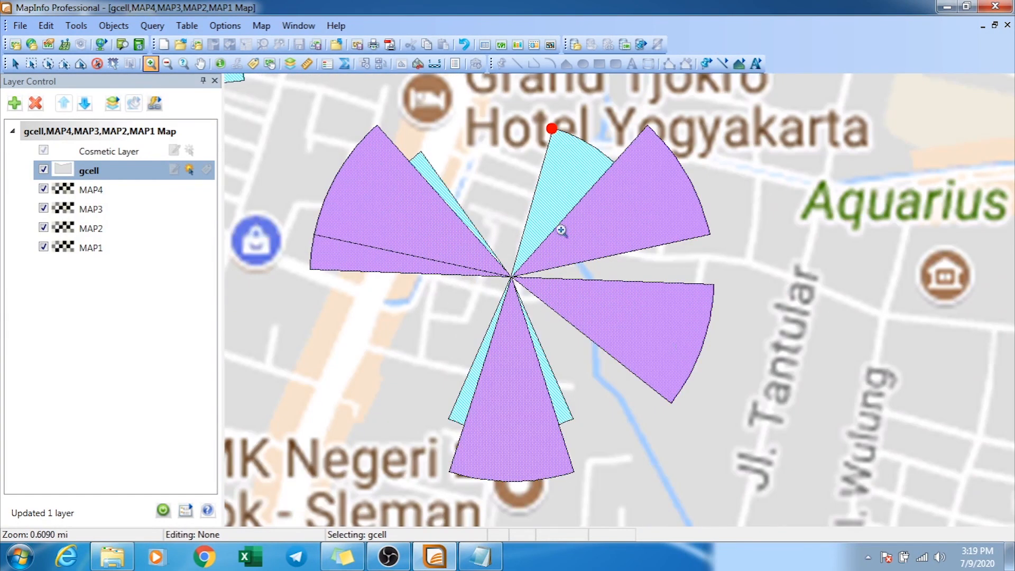
# Step: Move the map far from the marked site, then use Find with SiteID 120011 to recentre on its first match
pyautogui.click(200, 63)
pyautogui.moveTo(475, 232); pyautogui.dragTo(1014, 310)
pyautogui.moveTo(467, 297); pyautogui.dragTo(1012, 365)
pyautogui.moveTo(632, 262); pyautogui.dragTo(1011, 408)
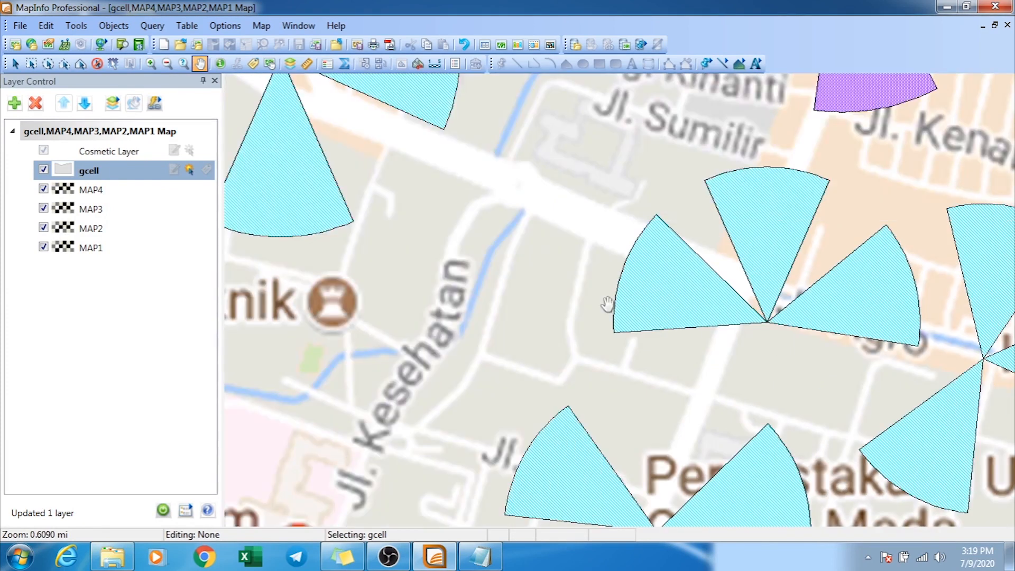
pyautogui.moveTo(607, 304); pyautogui.dragTo(875, 427)
pyautogui.hotkey('ctrl', 'f')
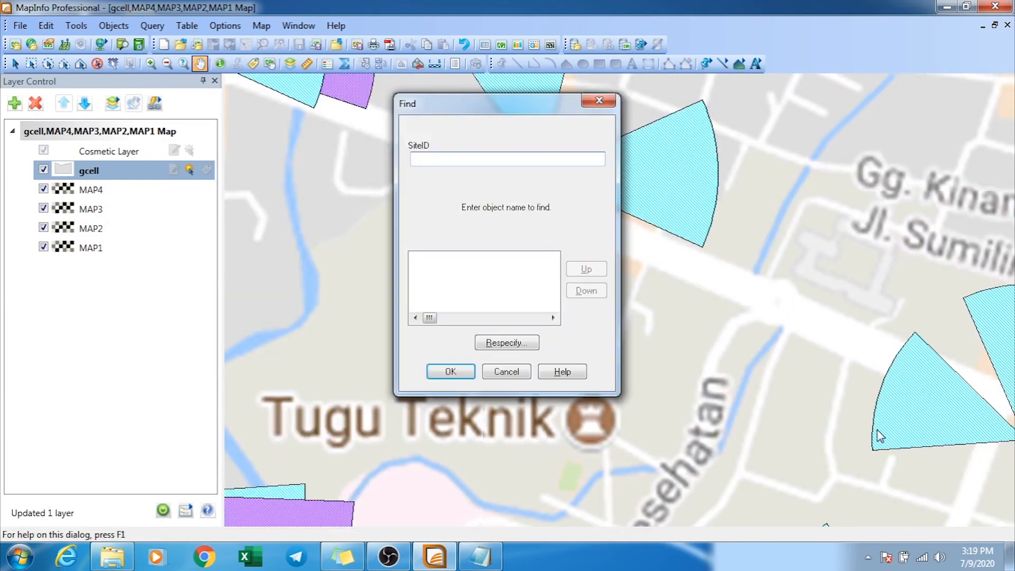
pyautogui.write('120011')
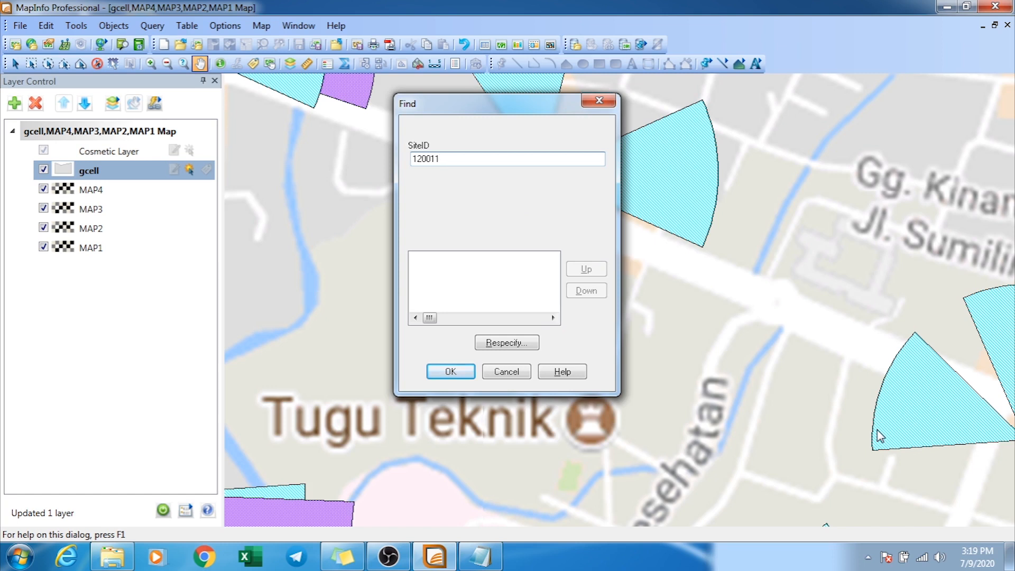
pyautogui.click(459, 376)
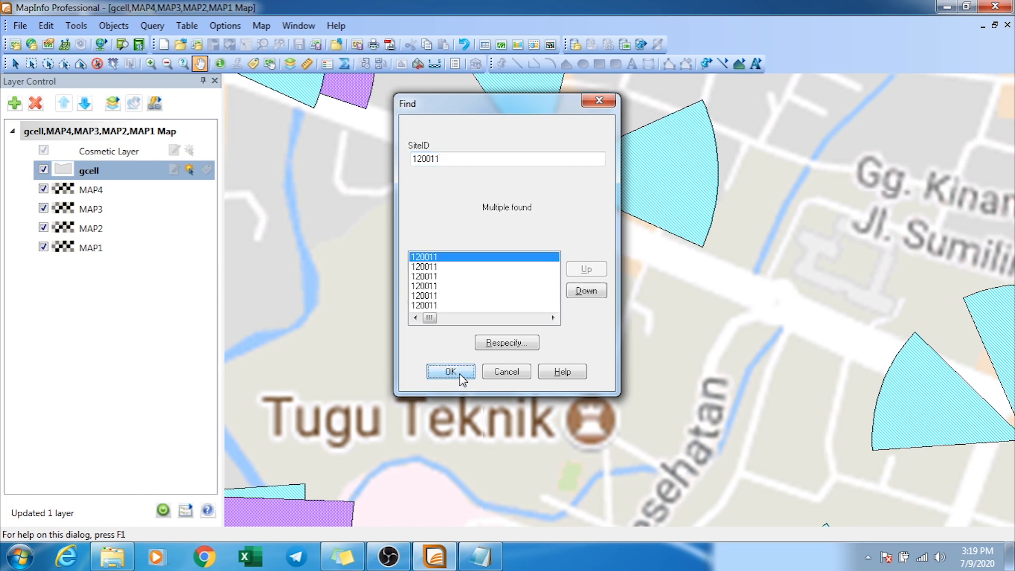
pyautogui.click(450, 372)
pyautogui.moveTo(458, 372); pyautogui.dragTo(451, 191)
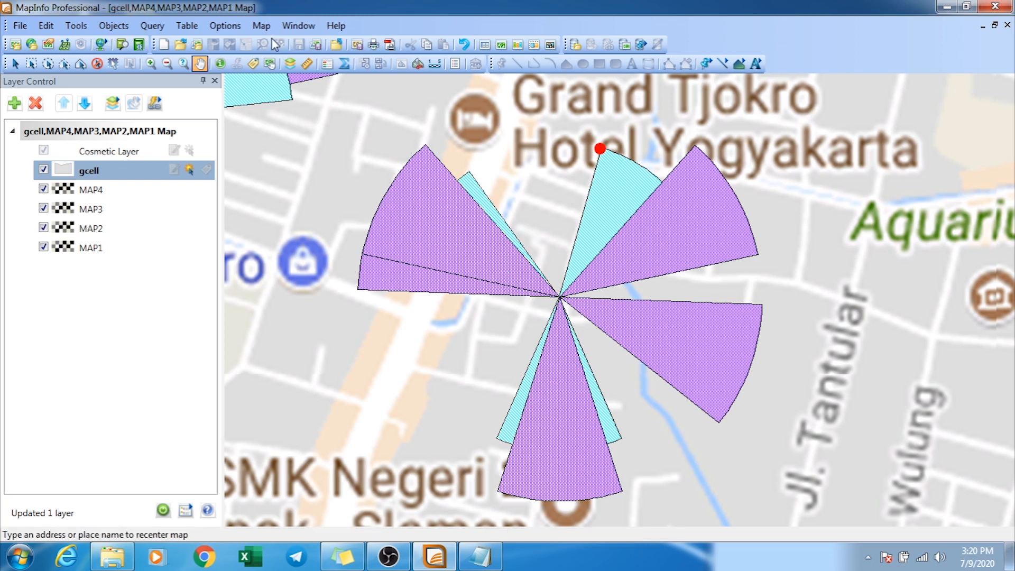
# Step: Show the surroundings of the found site and make the Cosmetic Layer editable
pyautogui.click(167, 64)
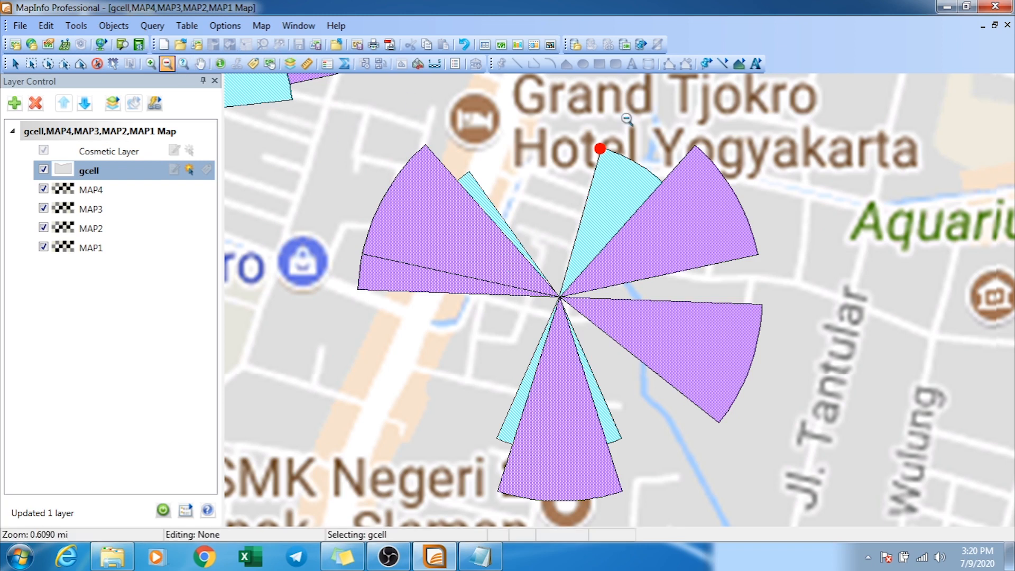
pyautogui.click(565, 167)
pyautogui.click(566, 167)
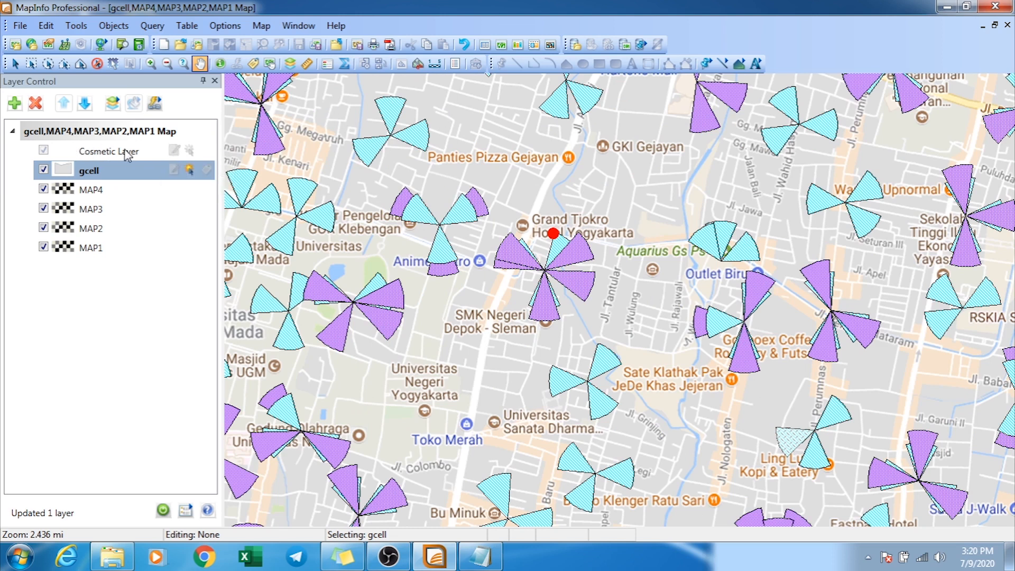
pyautogui.click(175, 152)
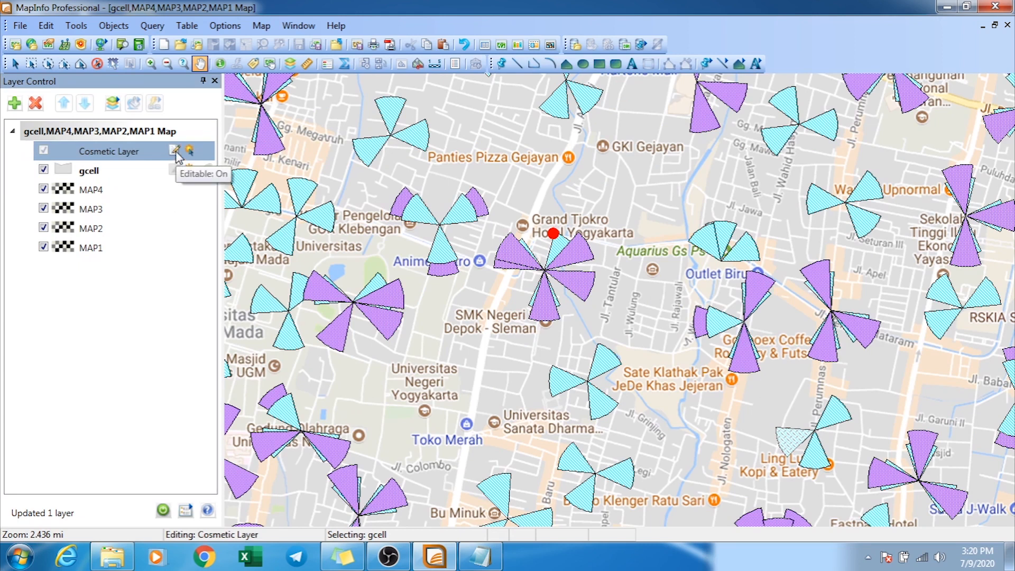
# Step: Set the line style to solid pattern B1, blue, with a width of 5 pixels
pyautogui.click(723, 65)
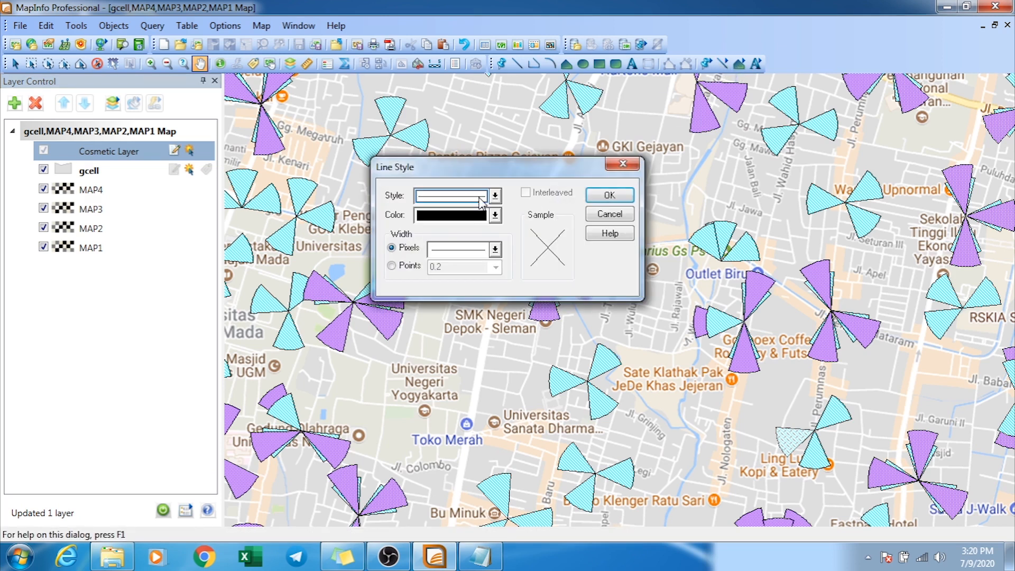
pyautogui.click(480, 198)
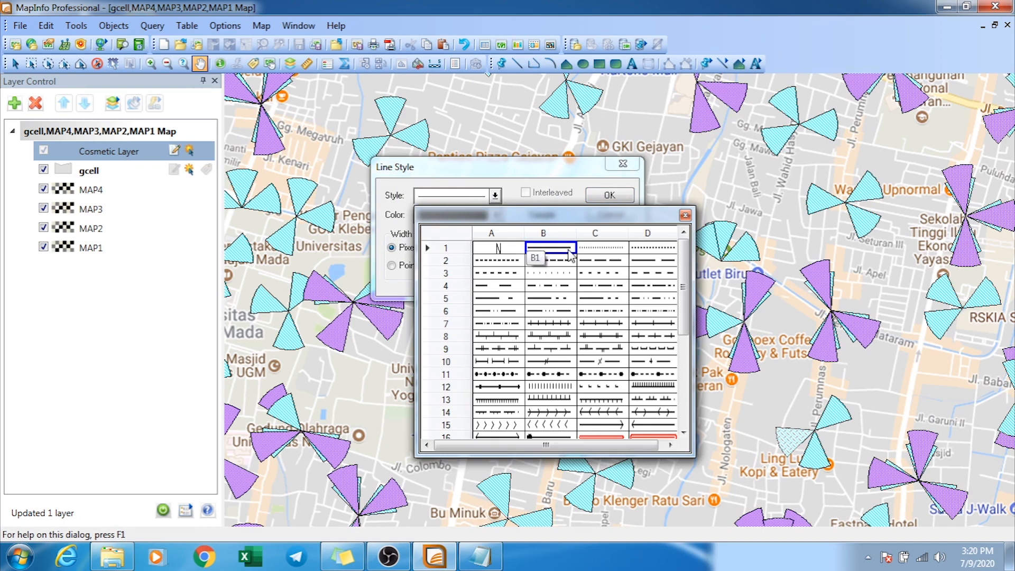
pyautogui.click(559, 251)
pyautogui.click(485, 215)
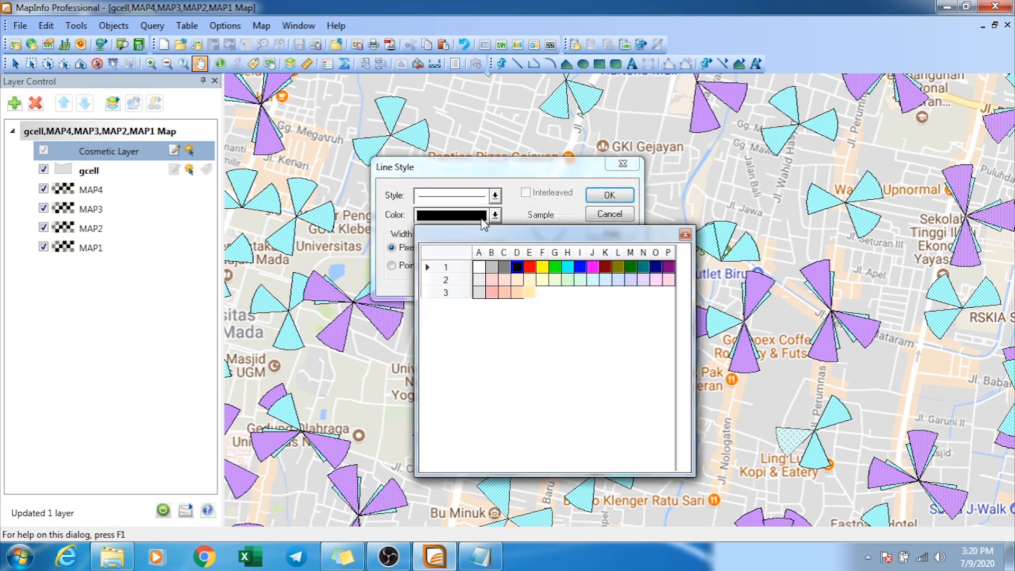
pyautogui.click(579, 267)
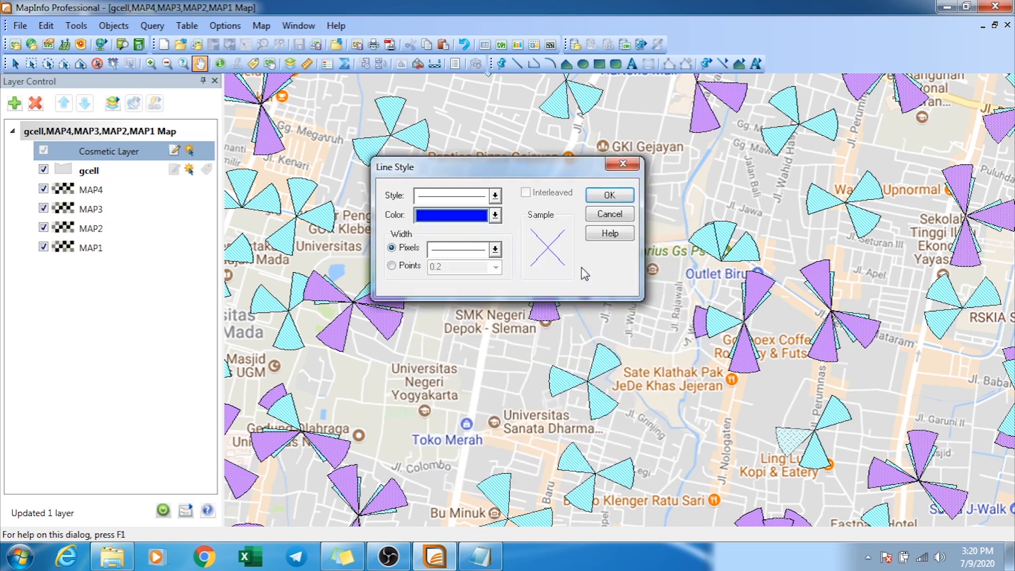
pyautogui.click(491, 250)
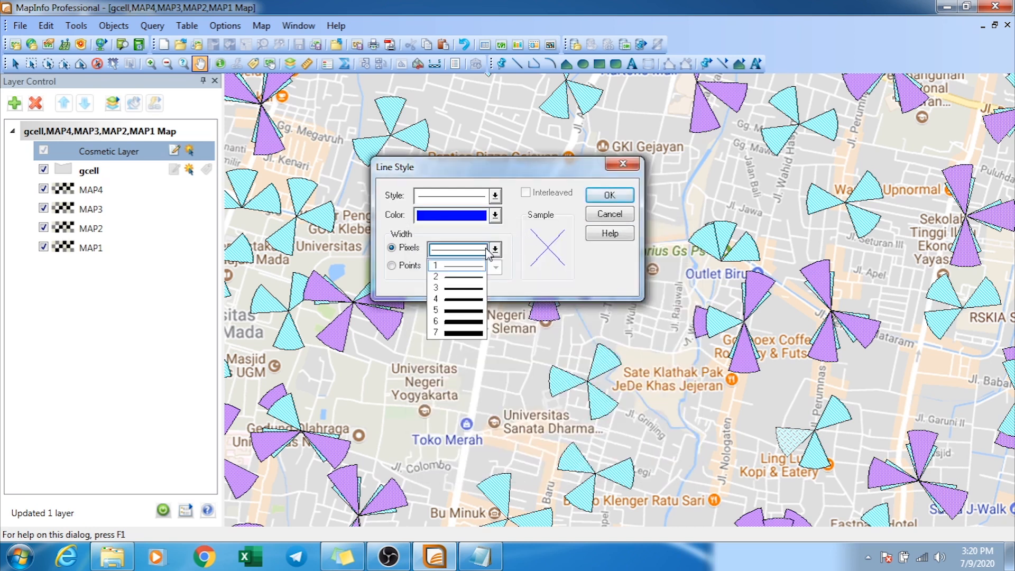
pyautogui.click(472, 311)
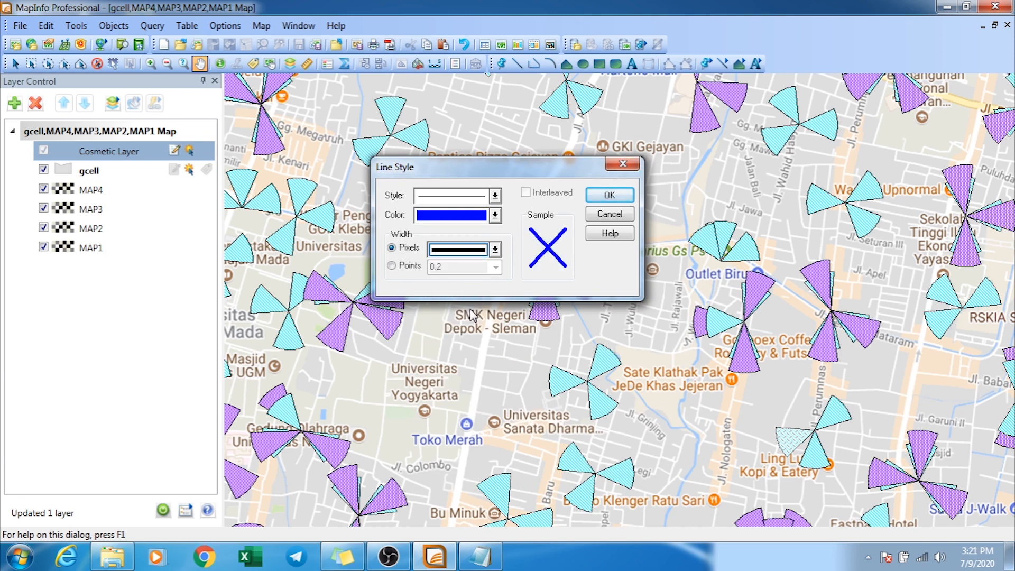
pyautogui.click(608, 196)
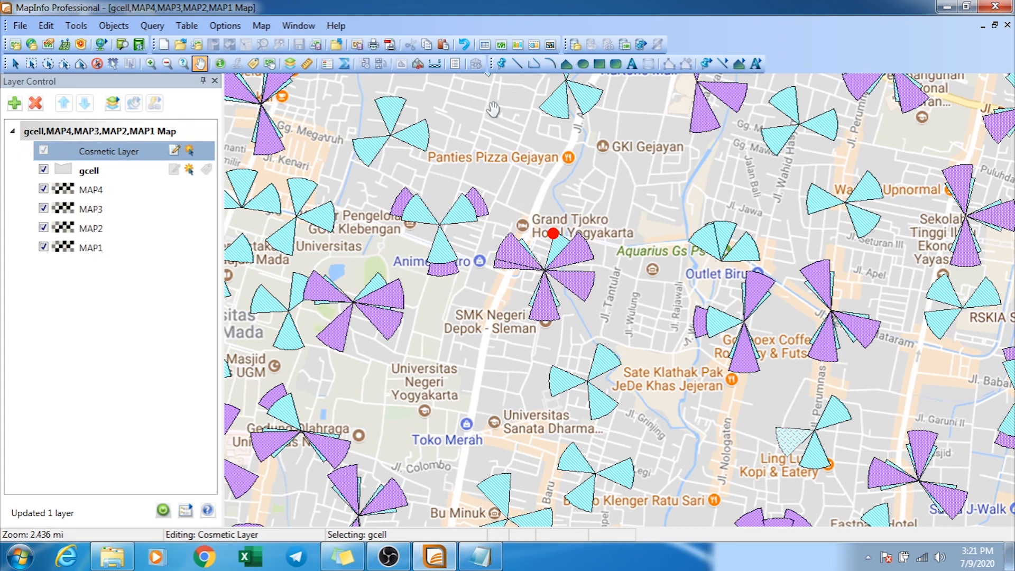
# Step: Draw a polyline along the main road from north of Panties Pizza Gejayan down to near Bu Minuk
pyautogui.click(533, 64)
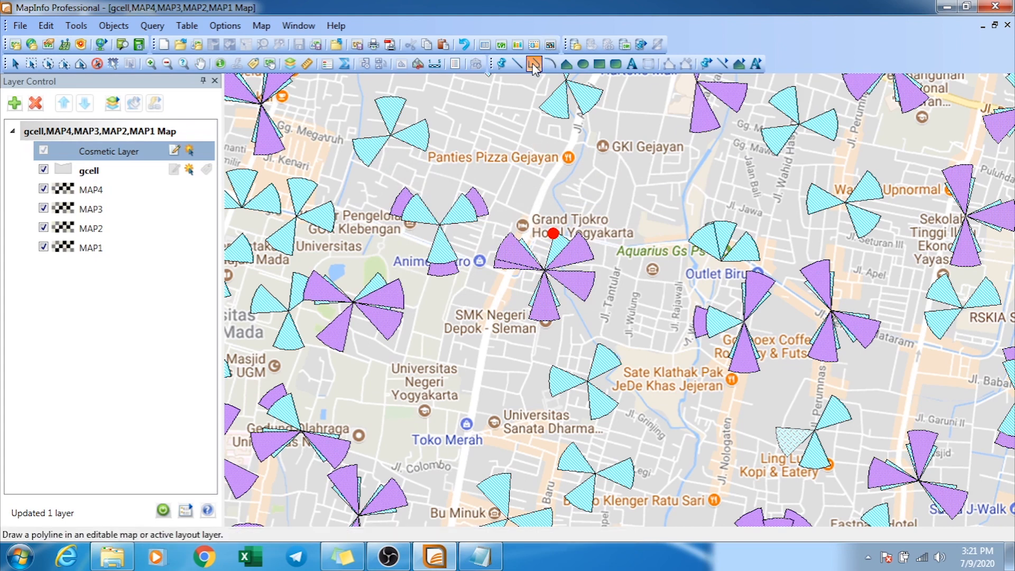
pyautogui.click(580, 126)
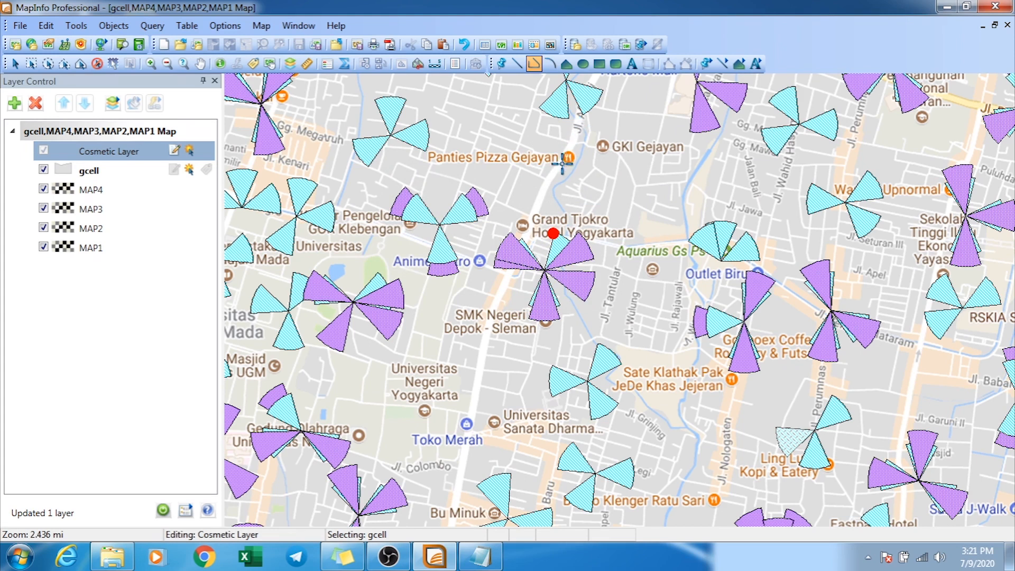
pyautogui.click(531, 218)
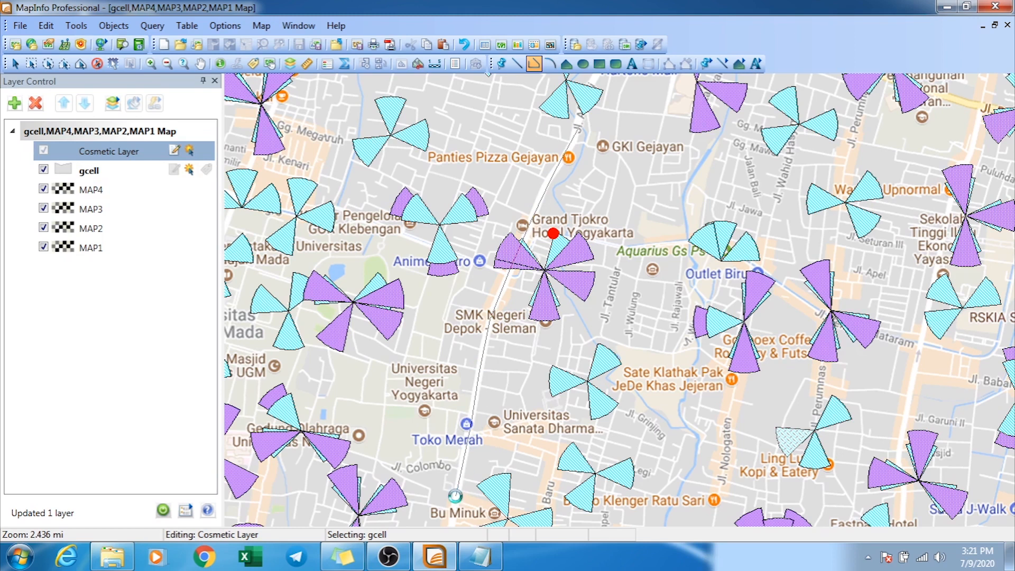
pyautogui.doubleClick(456, 496)
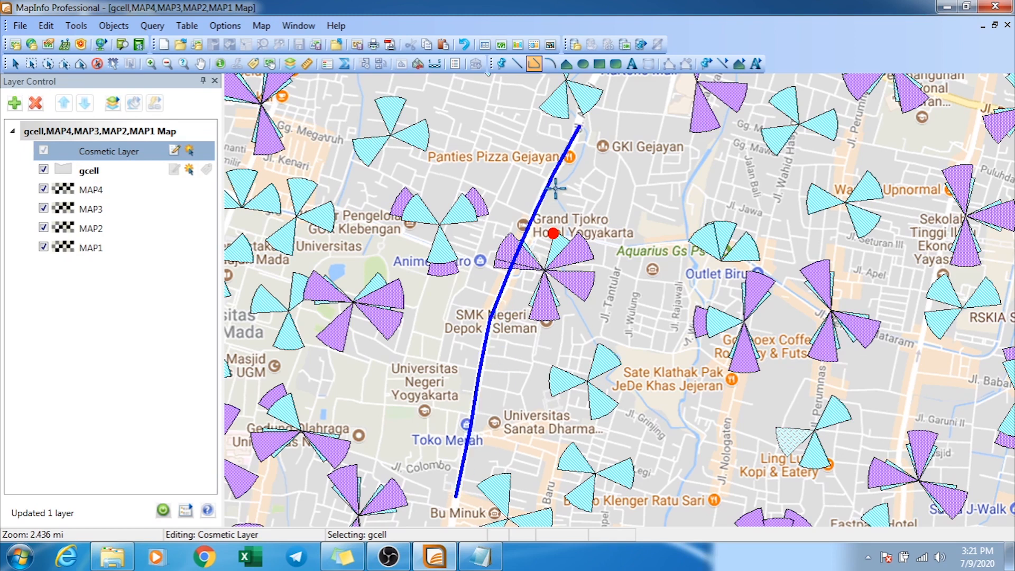
# Step: Draw two branch polylines off the main line, one northward near Grand Tjokro Hotel and one eastward from SMK Negeri Depok looping up to the site
pyautogui.click(531, 215)
pyautogui.click(496, 201)
pyautogui.doubleClick(537, 93)
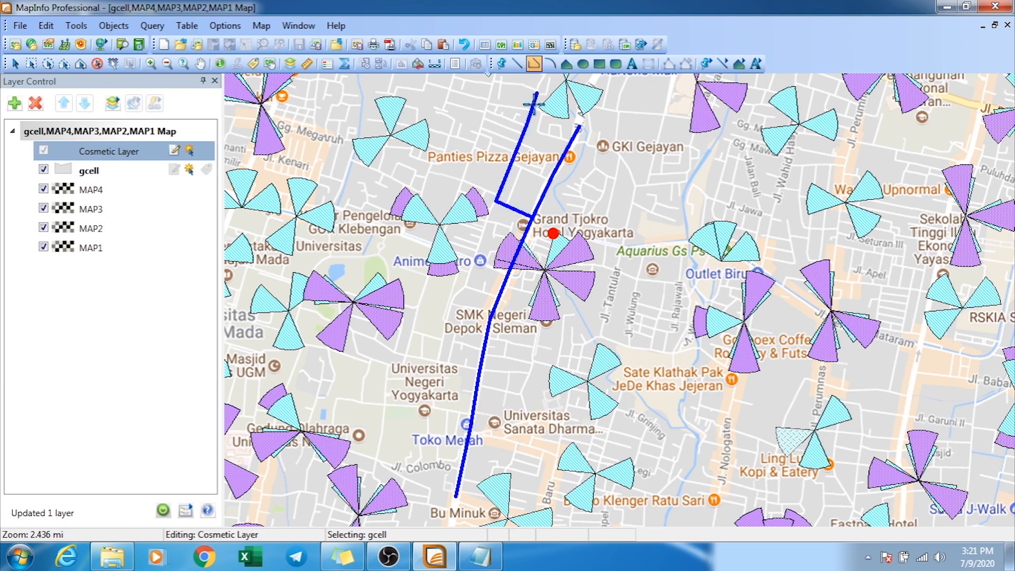
pyautogui.click(491, 337)
pyautogui.click(534, 364)
pyautogui.doubleClick(568, 288)
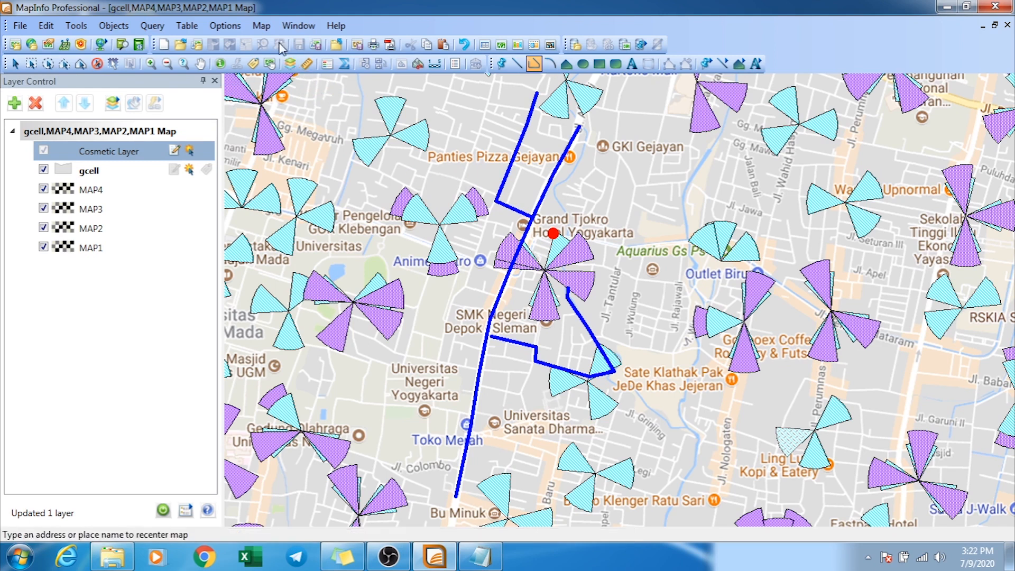
# Step: Start saving the cosmetic objects, transferring them to a new layer
pyautogui.click(261, 25)
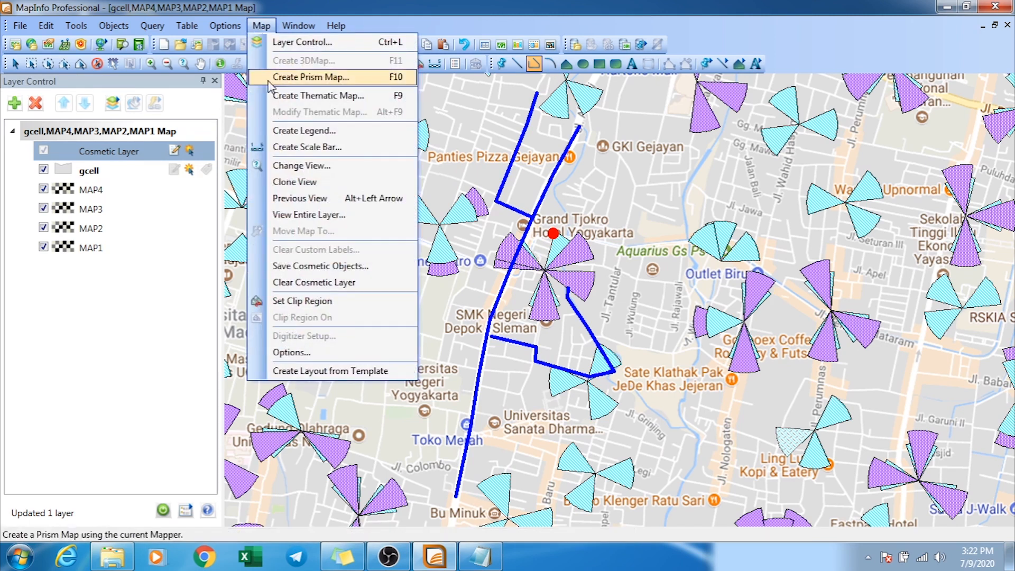
pyautogui.click(291, 270)
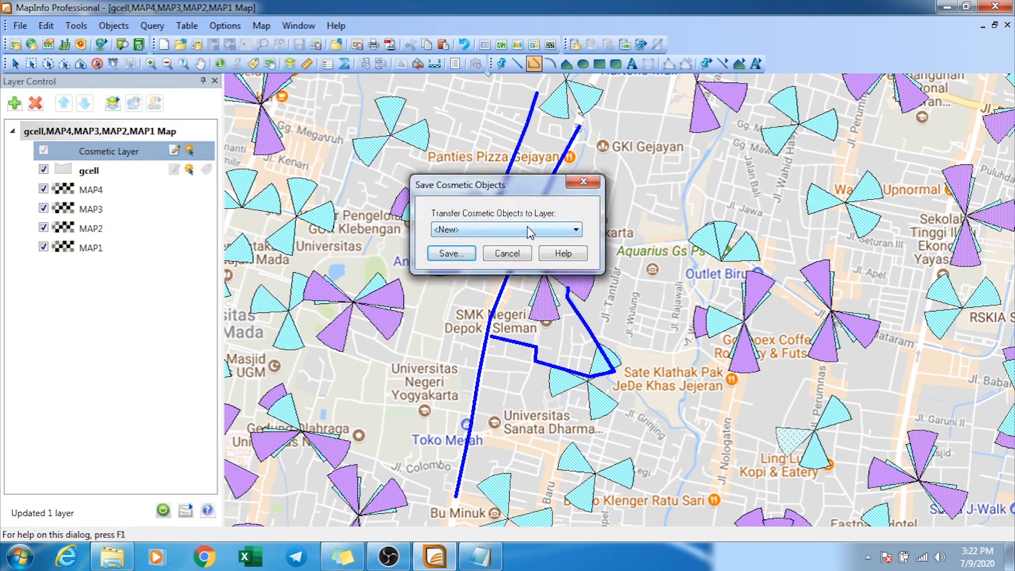
pyautogui.click(476, 227)
pyautogui.click(476, 226)
pyautogui.click(463, 232)
pyautogui.click(541, 231)
pyautogui.click(459, 253)
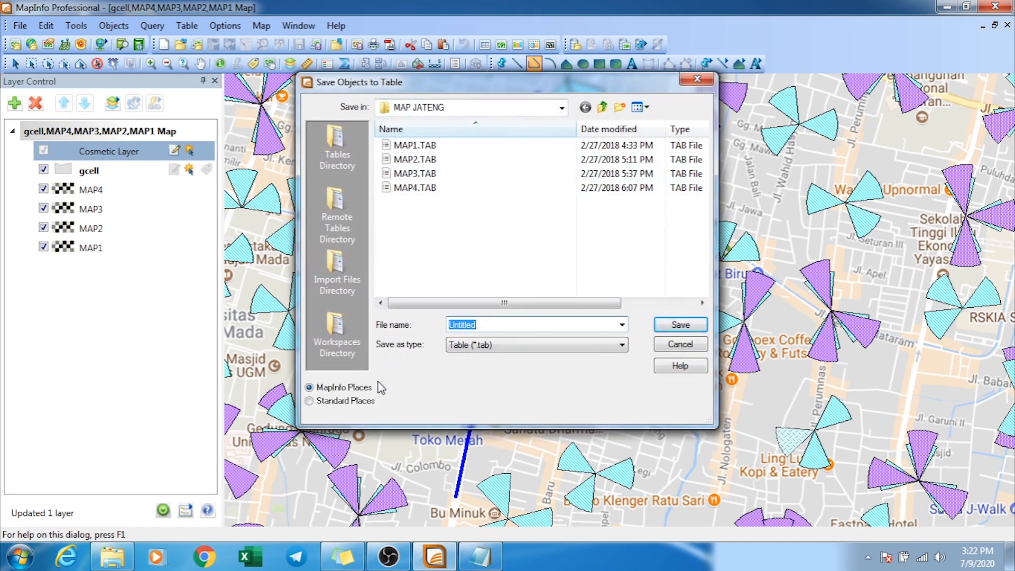
# Step: Create a folder named rute in the Downloads folder and open it as the save location
pyautogui.click(561, 108)
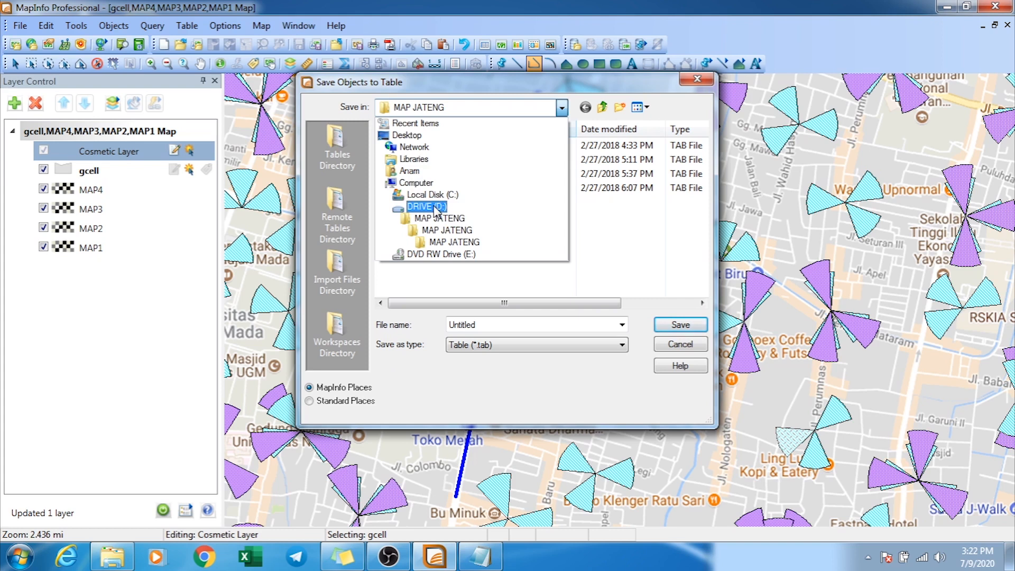
pyautogui.click(406, 136)
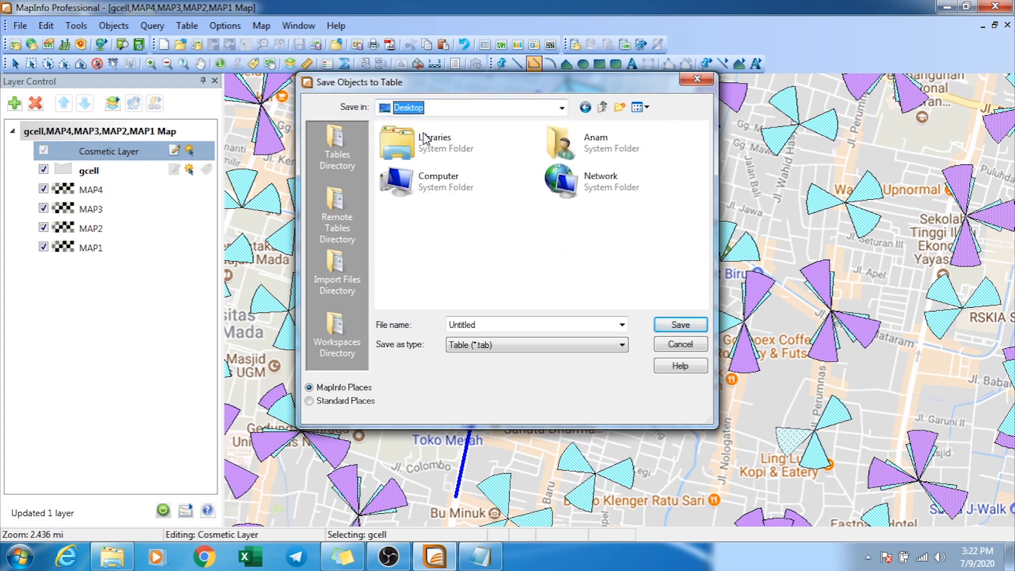
pyautogui.doubleClick(632, 151)
pyautogui.doubleClick(641, 168)
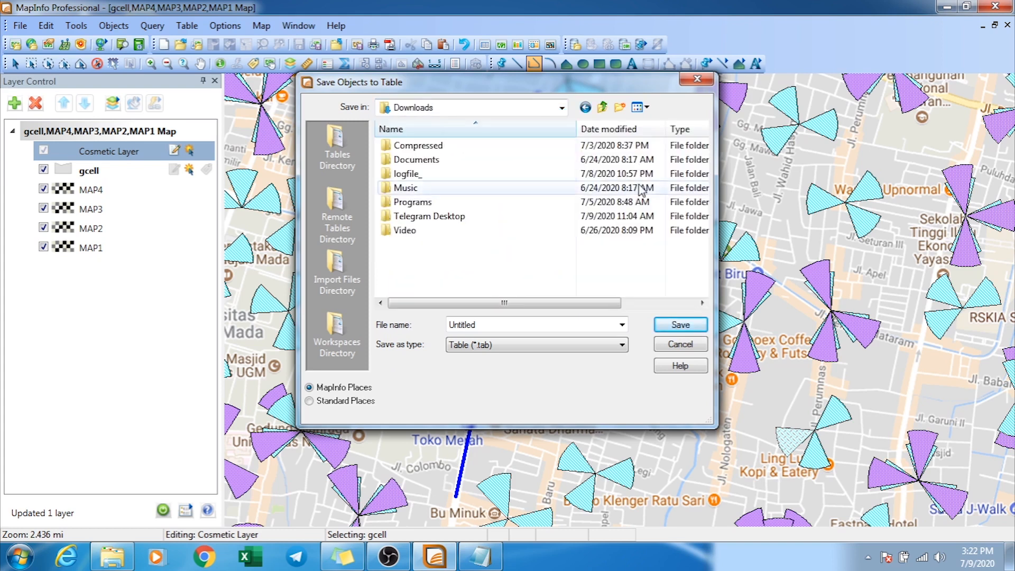
pyautogui.click(620, 111)
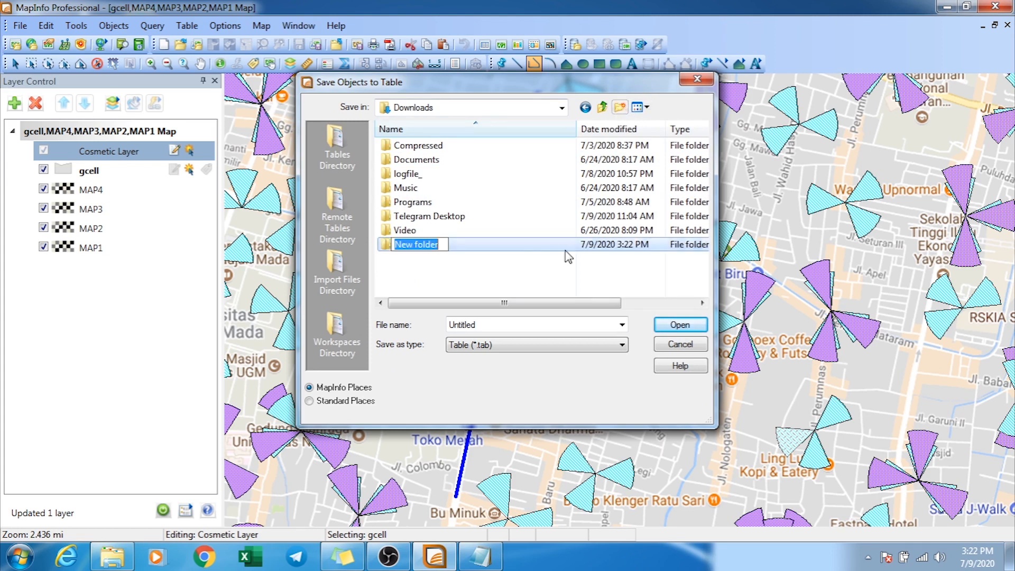
pyautogui.write('rute')
pyautogui.press('Return')
pyautogui.doubleClick(461, 247)
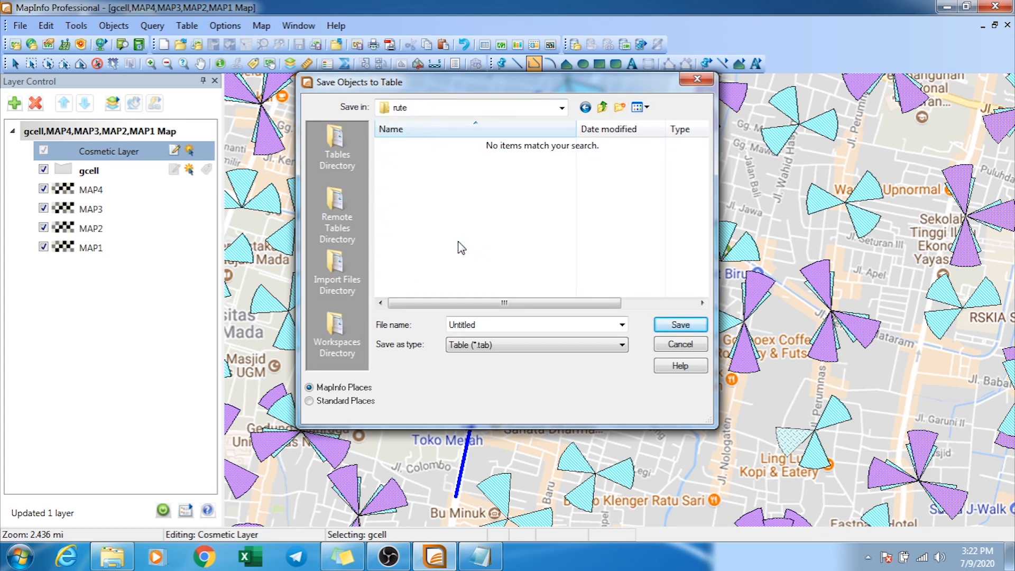
# Step: Save the drawn route objects as a MapInfo table (*.tab) named "latihan membuat rute"
pyautogui.doubleClick(505, 325)
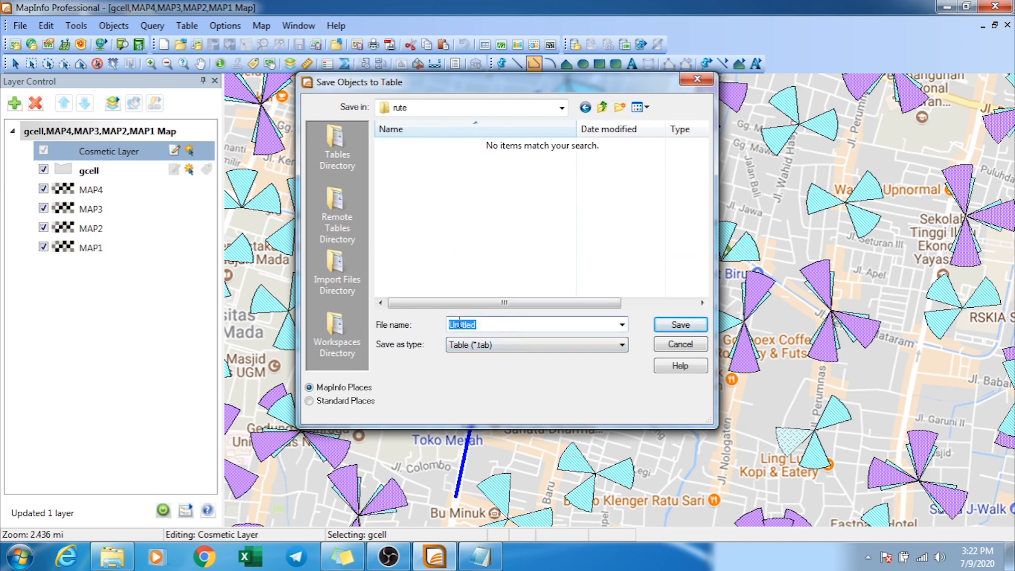
pyautogui.write('latihan membuat rut')
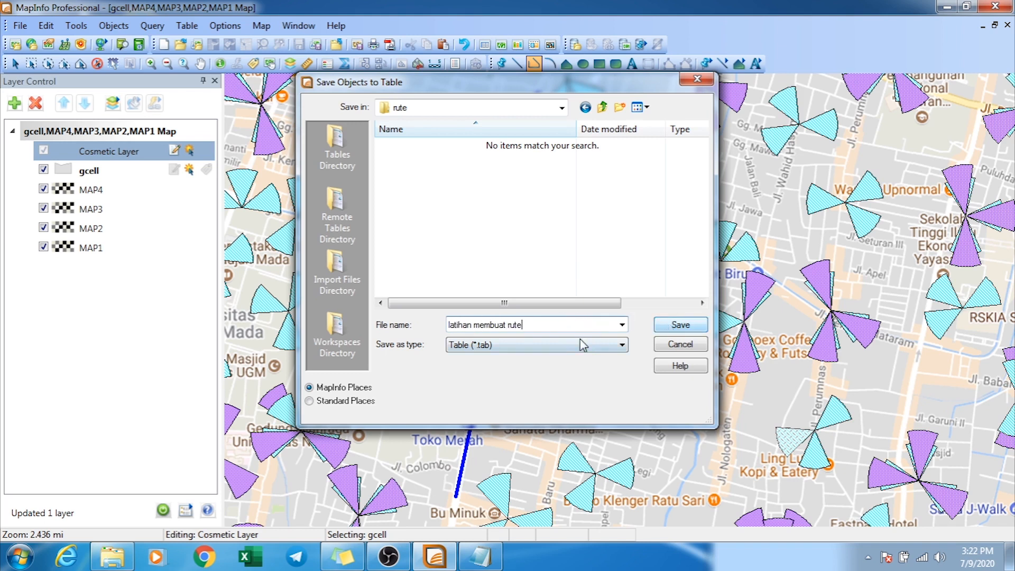
pyautogui.click(545, 346)
pyautogui.click(543, 345)
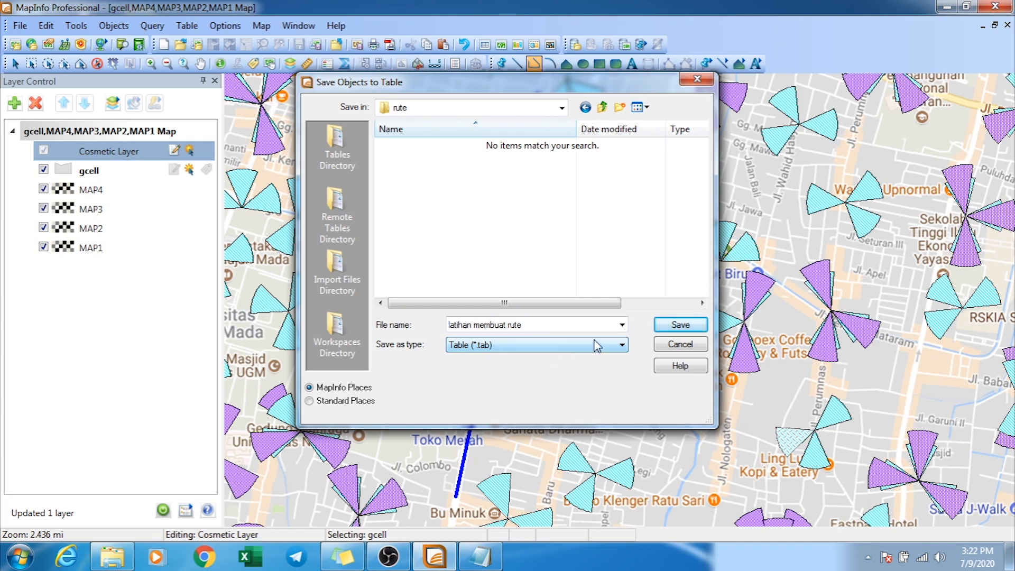
pyautogui.click(680, 324)
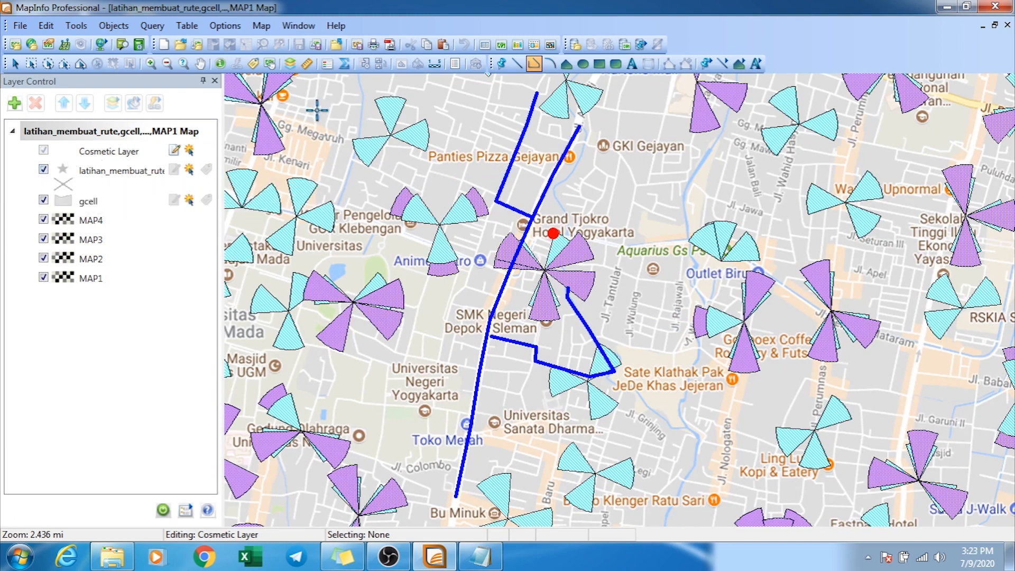
# Step: Remove the latihan_membuat_rute layer from the map
pyautogui.click(143, 170)
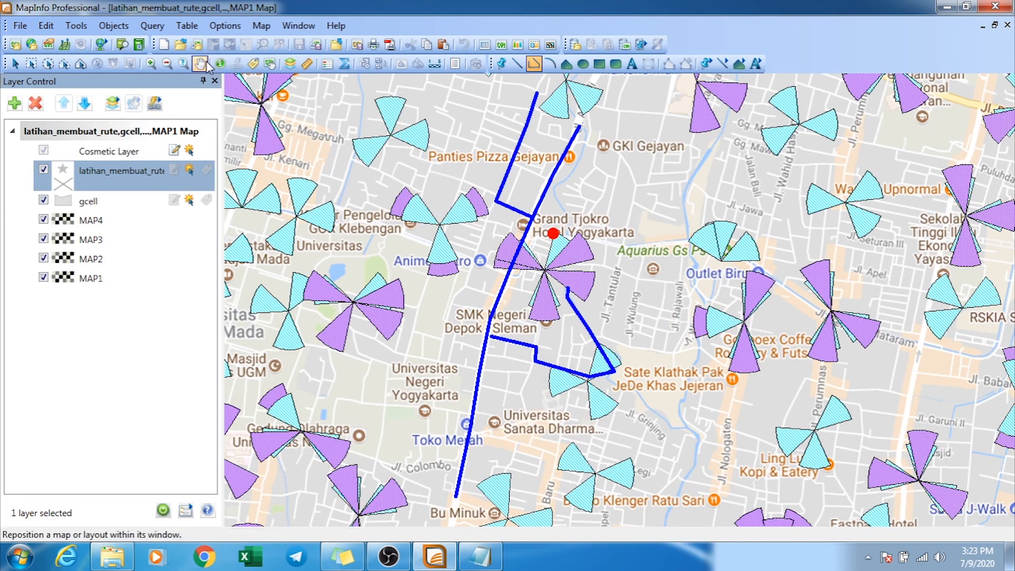
pyautogui.click(167, 63)
pyautogui.click(377, 159)
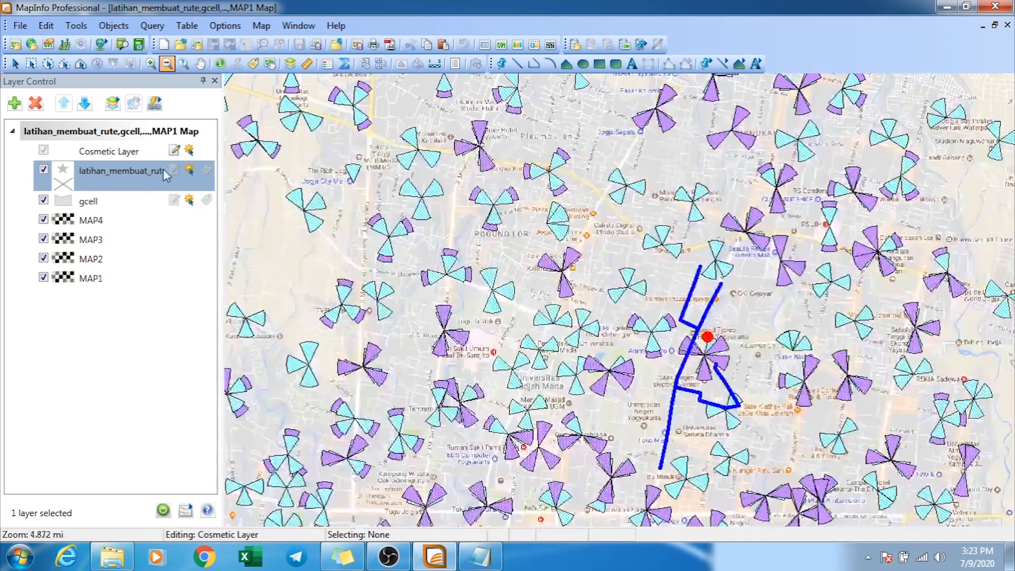
pyautogui.click(123, 170)
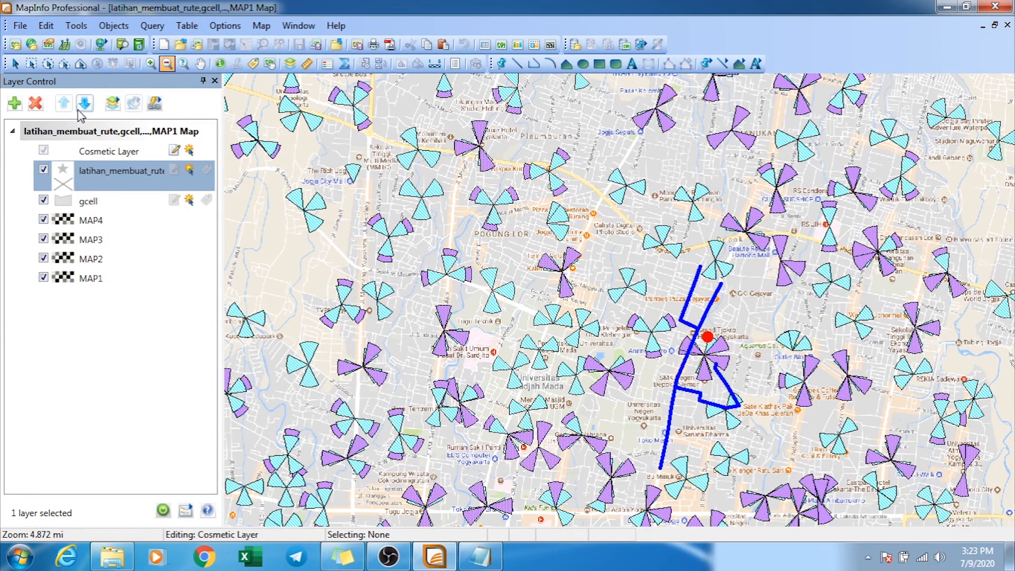
pyautogui.click(36, 104)
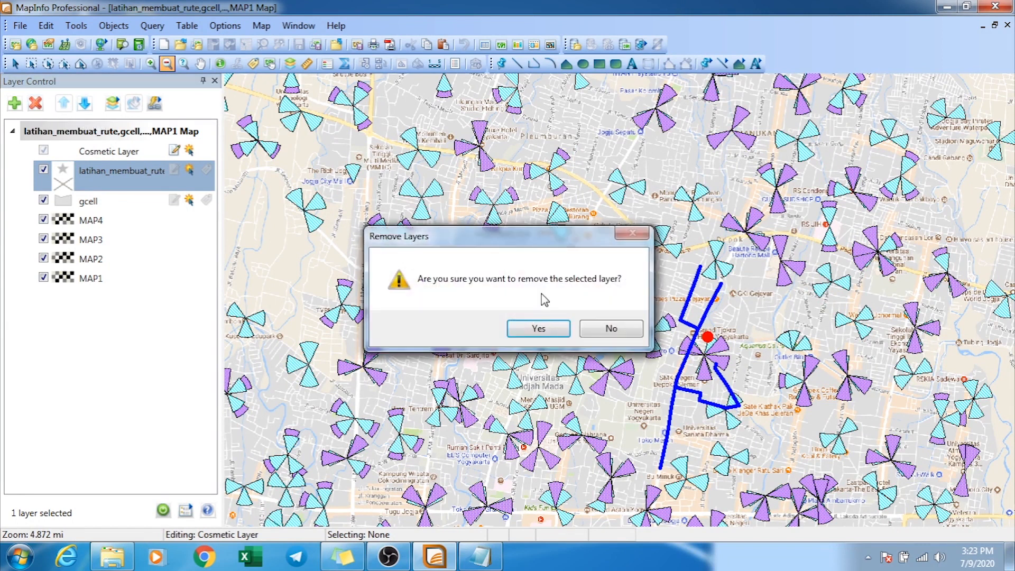
pyautogui.click(552, 333)
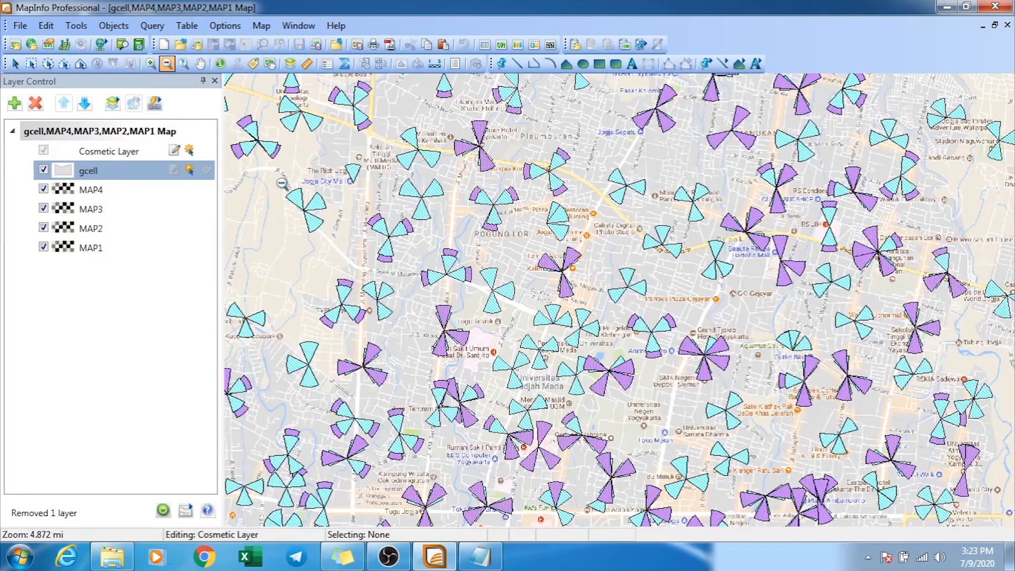
pyautogui.click(464, 196)
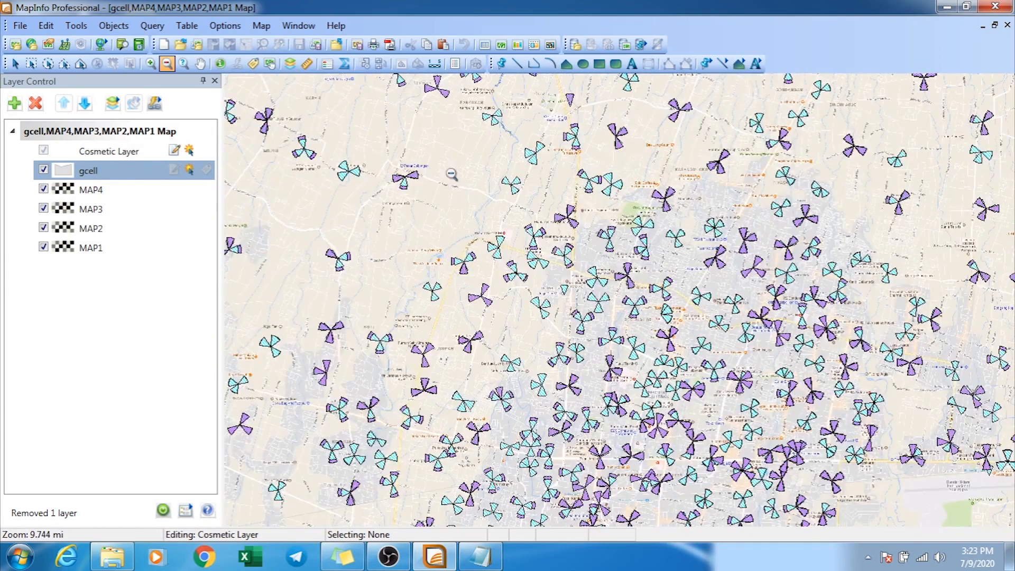
pyautogui.click(198, 63)
pyautogui.moveTo(409, 281); pyautogui.dragTo(876, 525)
pyautogui.moveTo(629, 274); pyautogui.dragTo(946, 474)
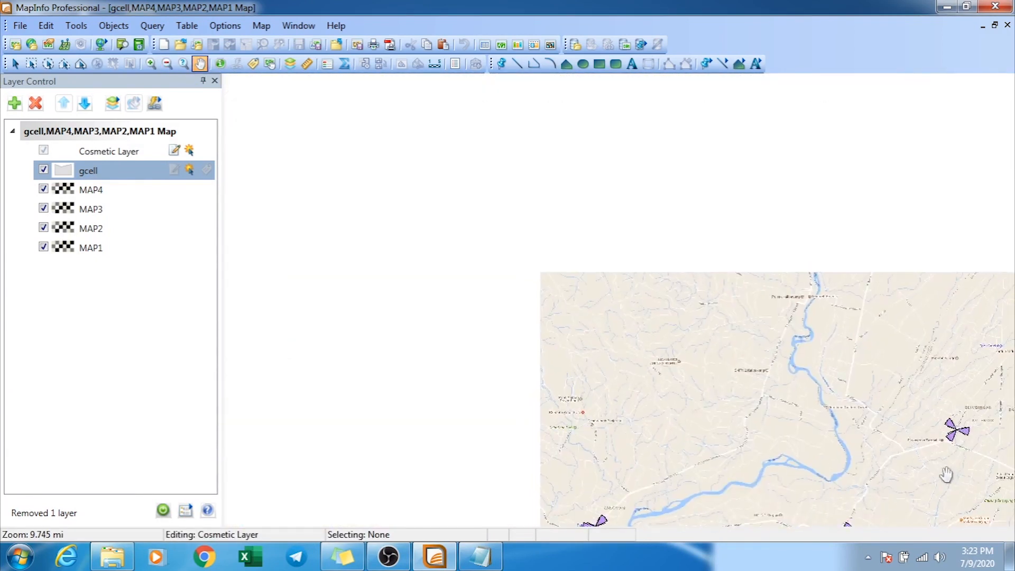
pyautogui.moveTo(658, 273); pyautogui.dragTo(773, 424)
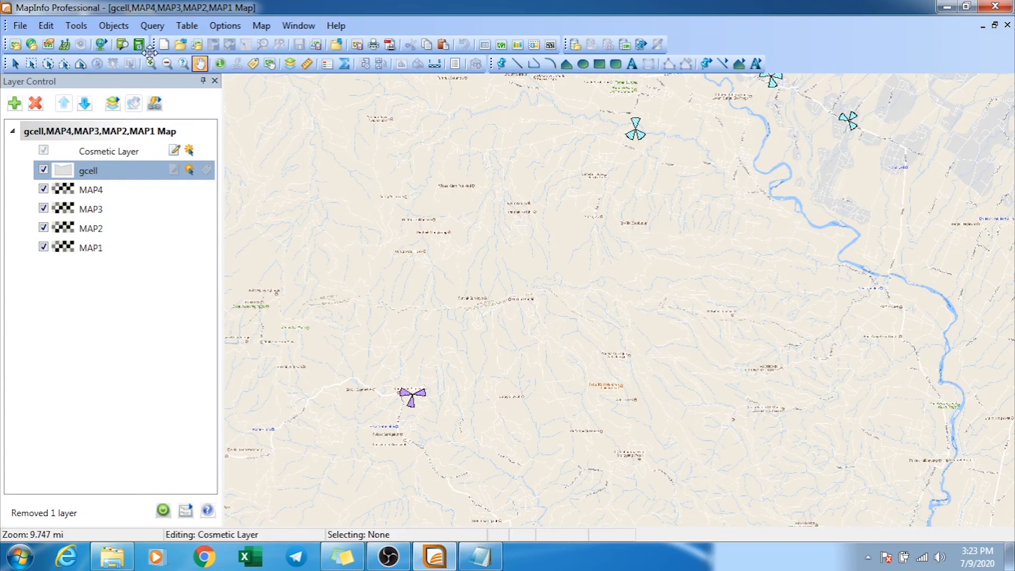
# Step: Open the table "latihan membuat rute.TAB" from the rute folder in Downloads, adding it to the current mapper
pyautogui.click(180, 46)
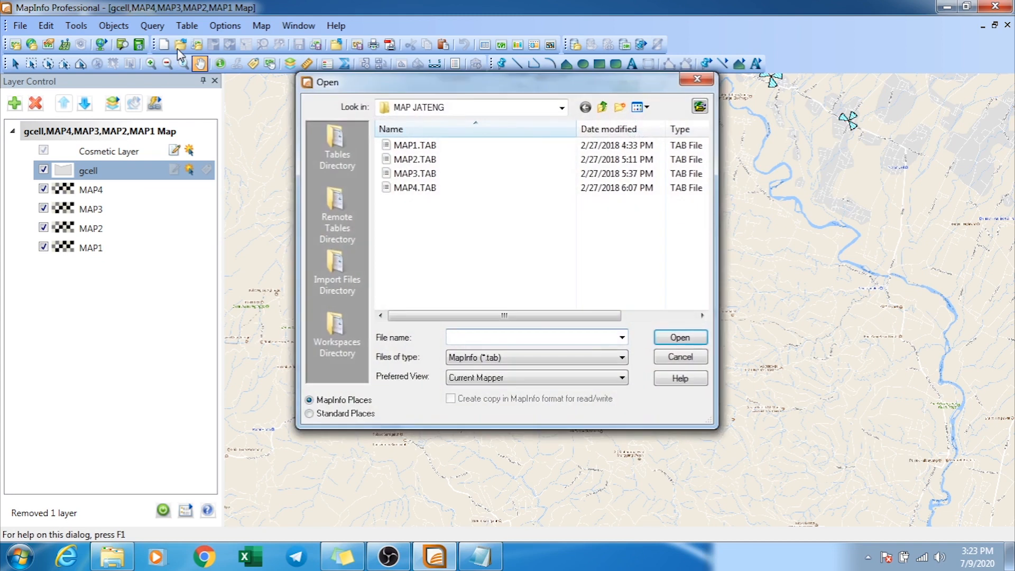
pyautogui.press('Escape')
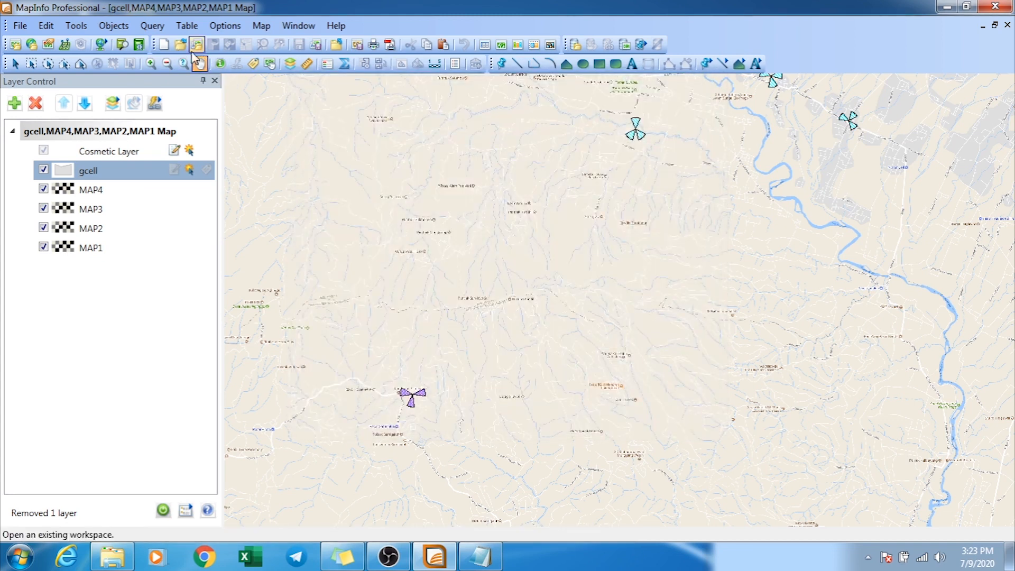
pyautogui.click(183, 49)
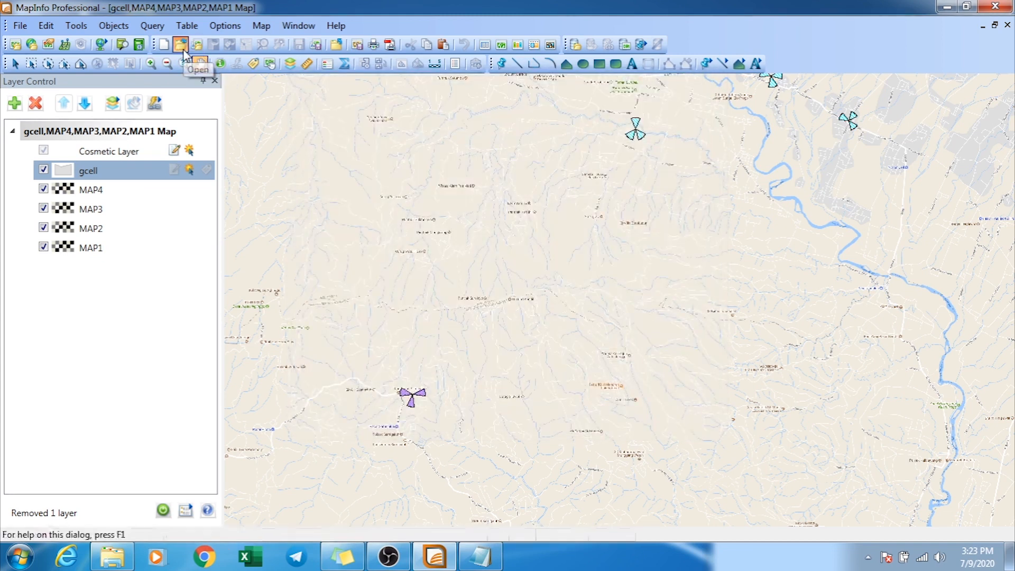
pyautogui.click(547, 110)
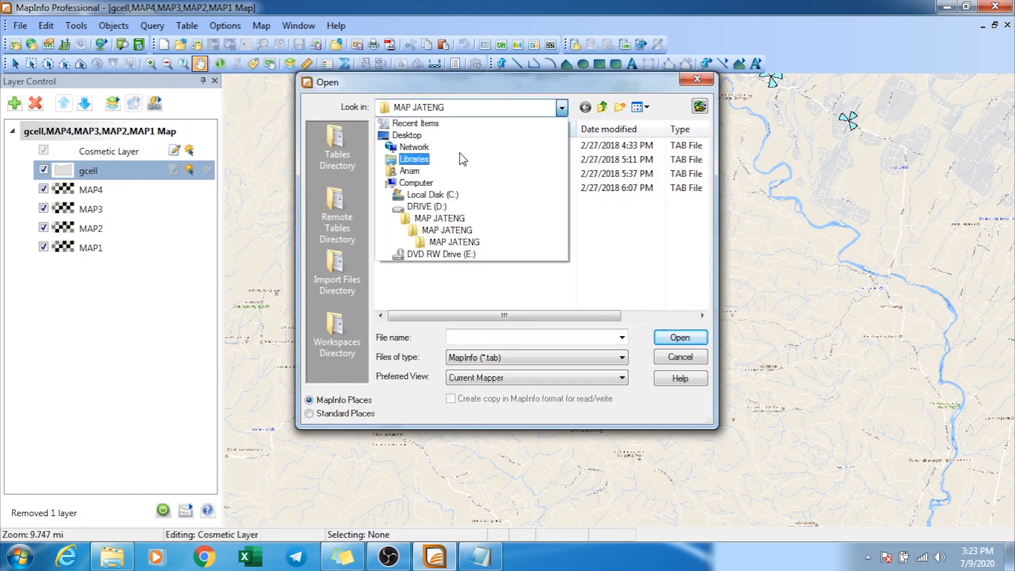
pyautogui.click(410, 171)
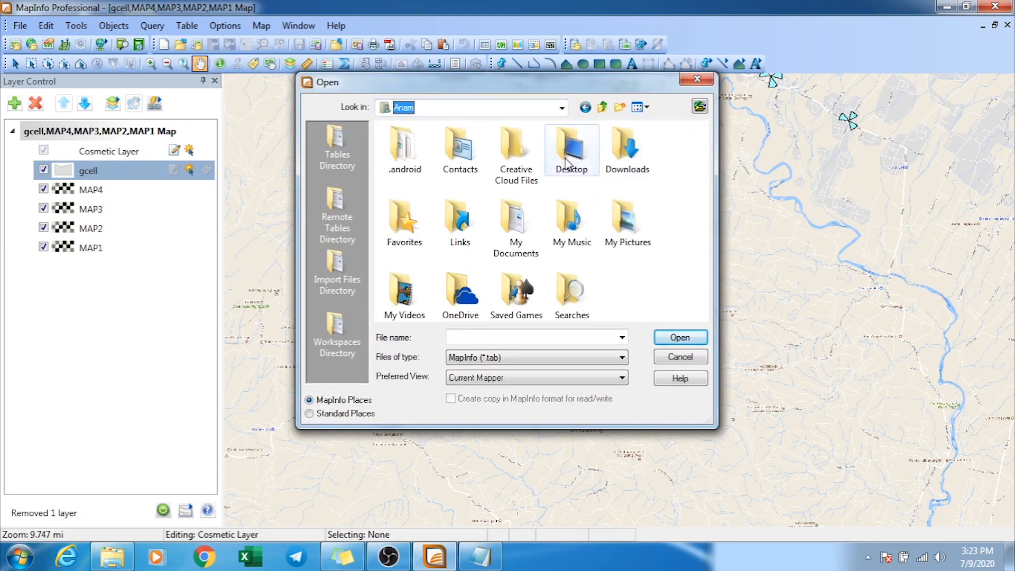
pyautogui.doubleClick(639, 162)
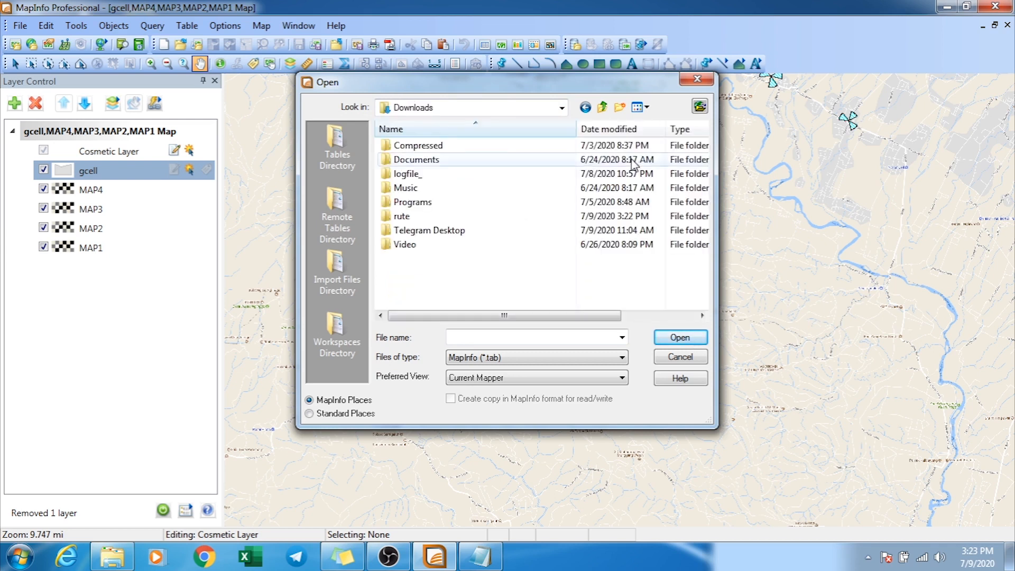
pyautogui.doubleClick(417, 216)
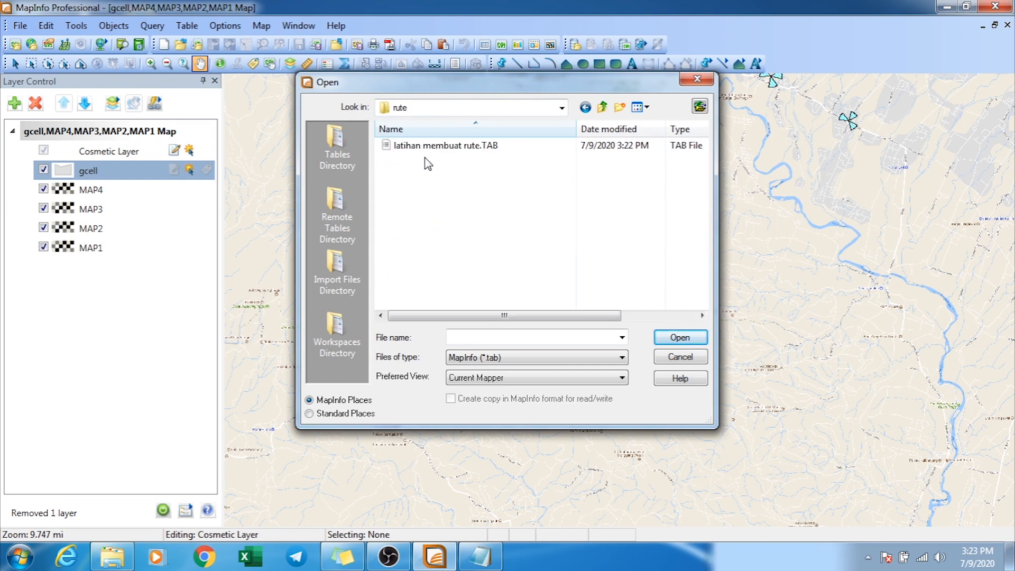
pyautogui.click(452, 151)
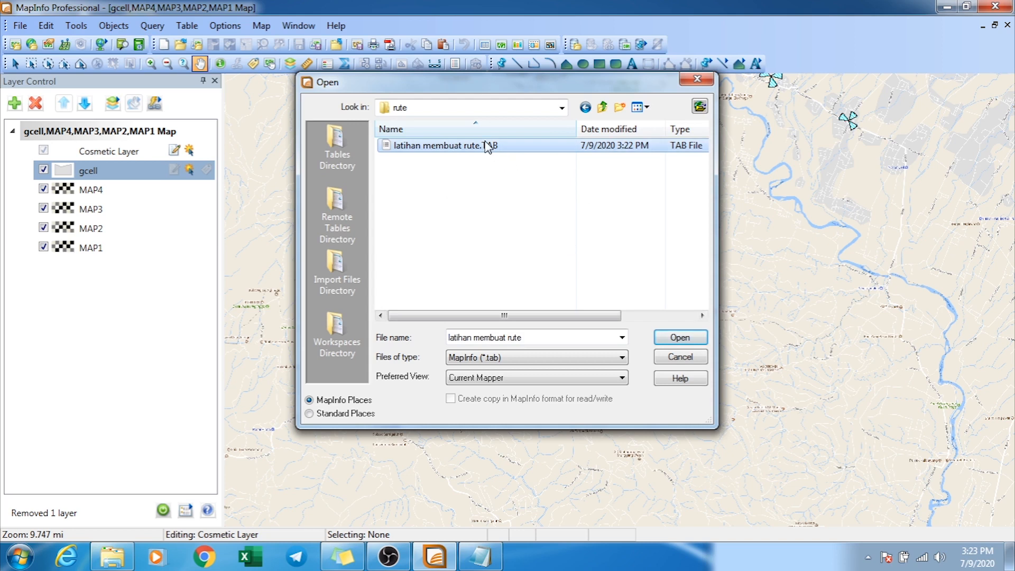
pyautogui.click(672, 341)
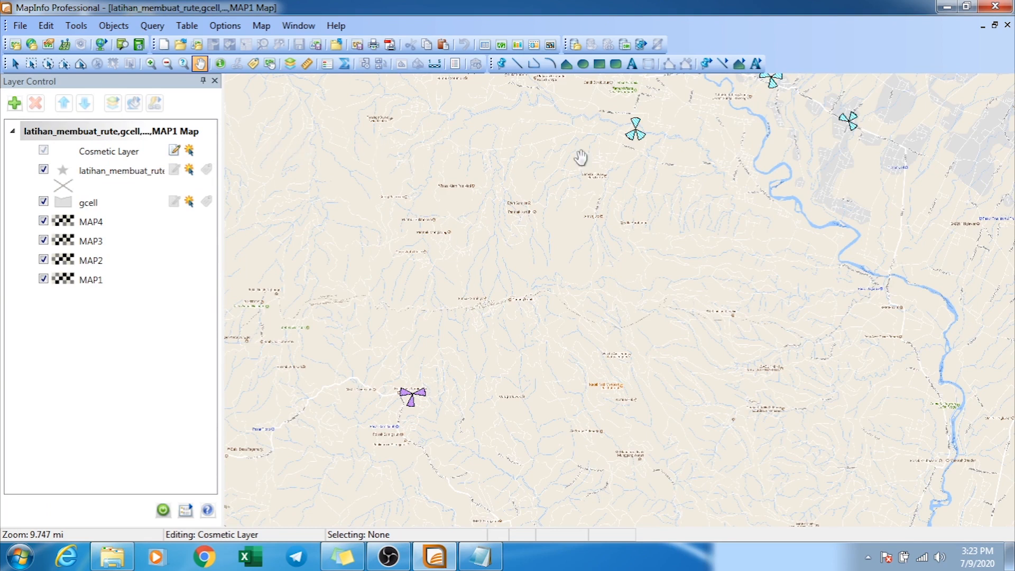
# Step: View the entire latihan_membuat_rute layer in the map window
pyautogui.rightClick(458, 171)
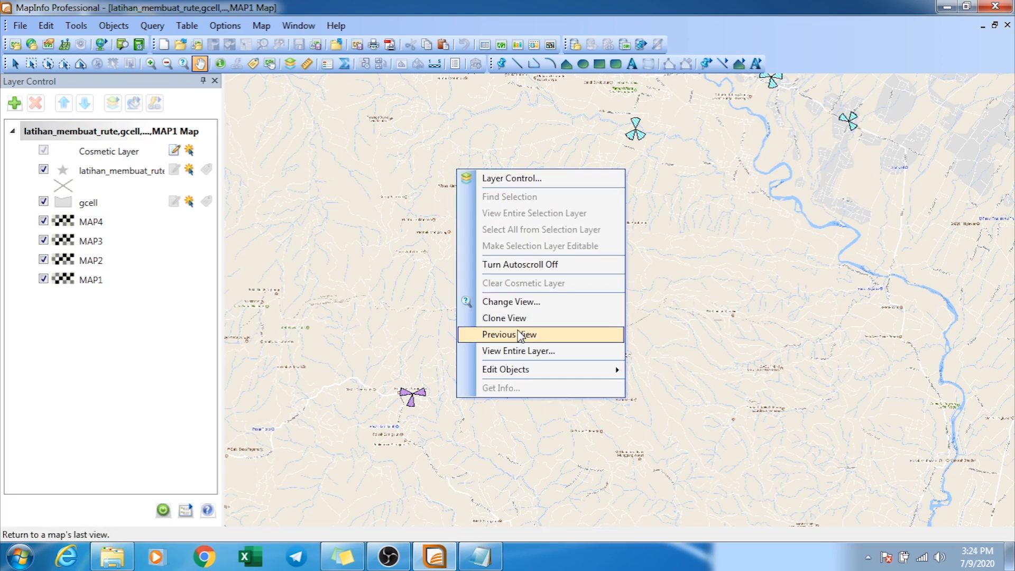
pyautogui.click(535, 352)
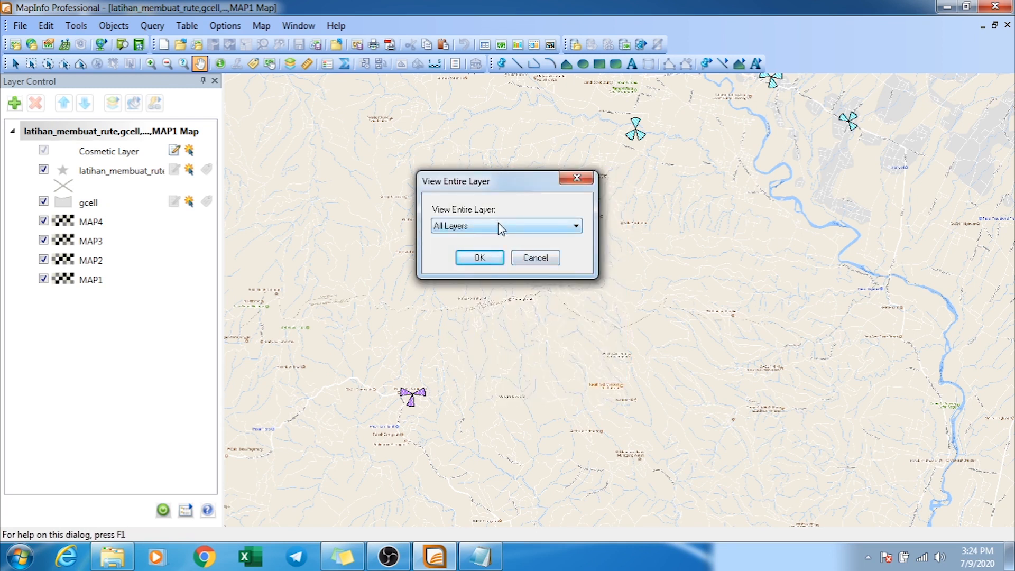
pyautogui.click(458, 227)
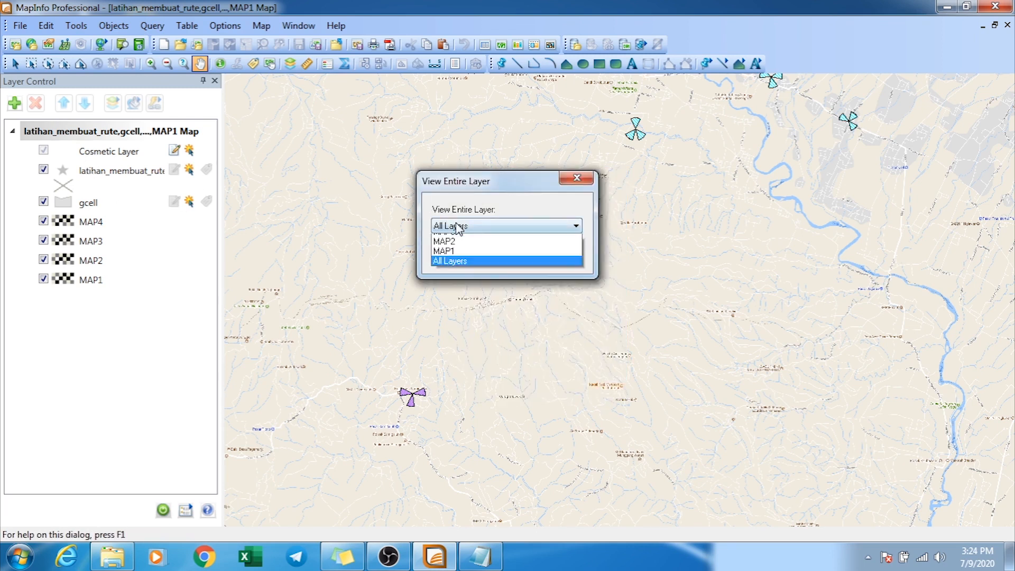
pyautogui.click(461, 227)
pyautogui.click(460, 227)
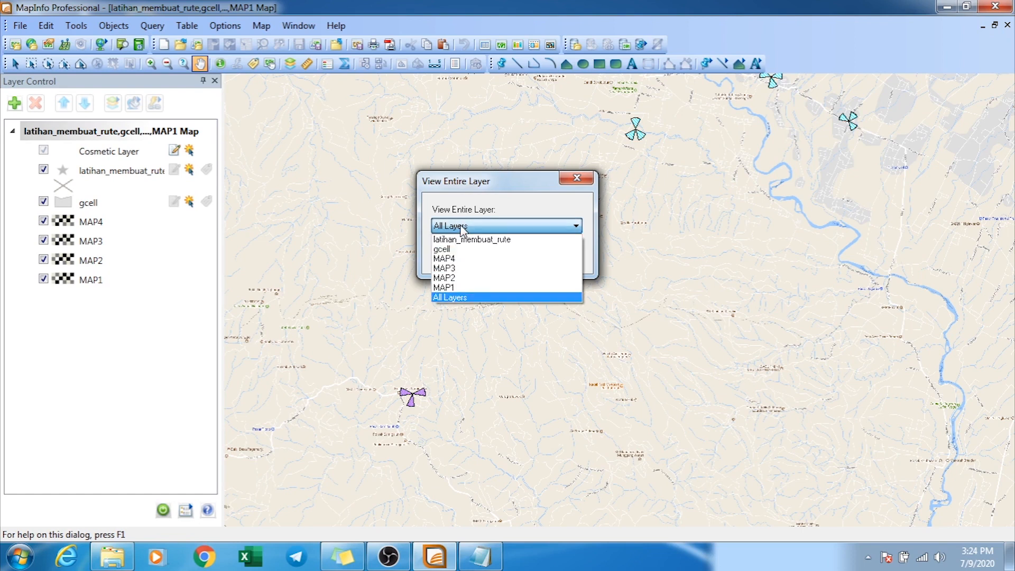
pyautogui.click(497, 240)
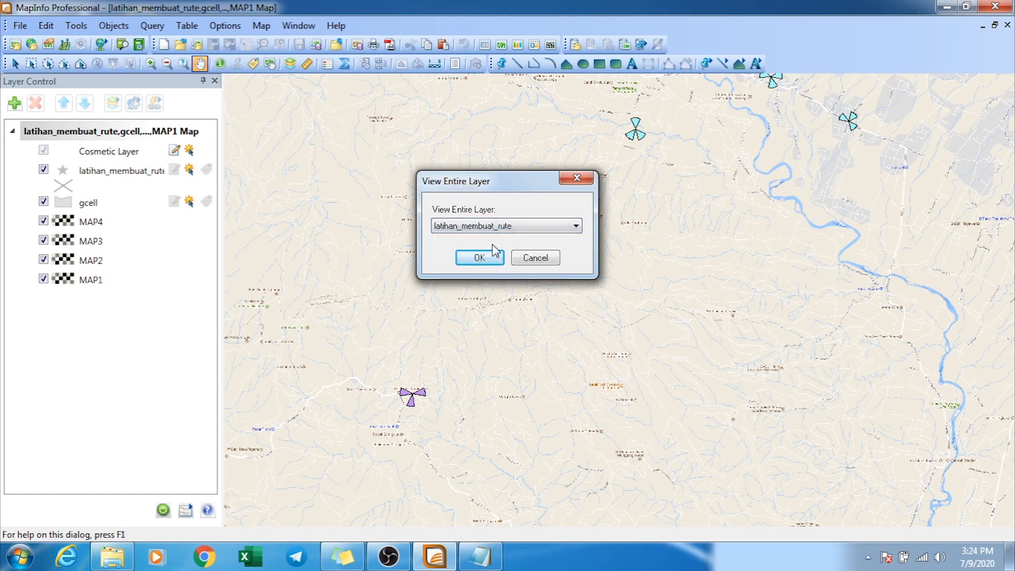
pyautogui.click(479, 258)
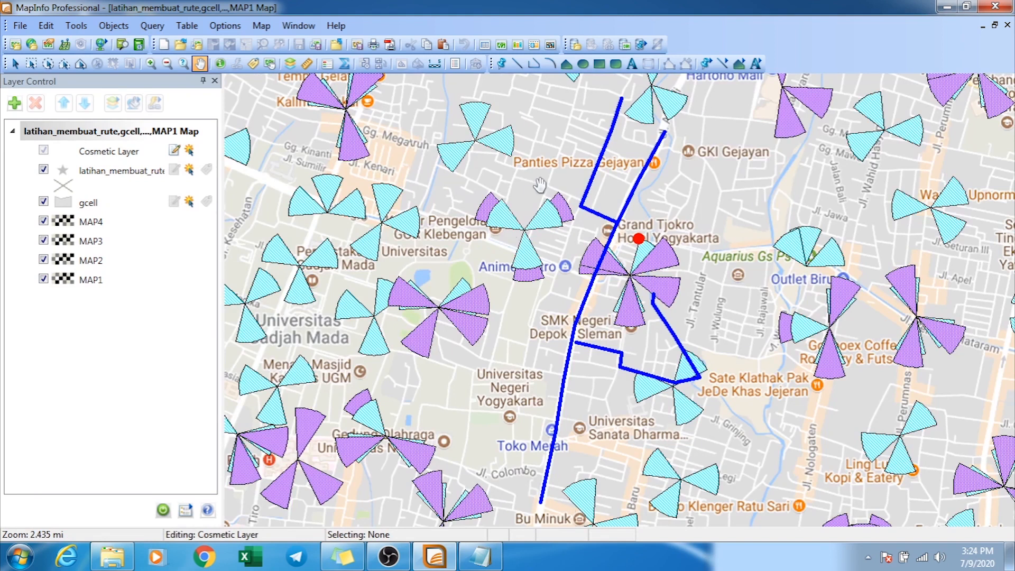
# Step: Pan away from the route, then fit the map view to the whole latihan_membuat_rute layer again
pyautogui.moveTo(377, 138); pyautogui.dragTo(789, 268)
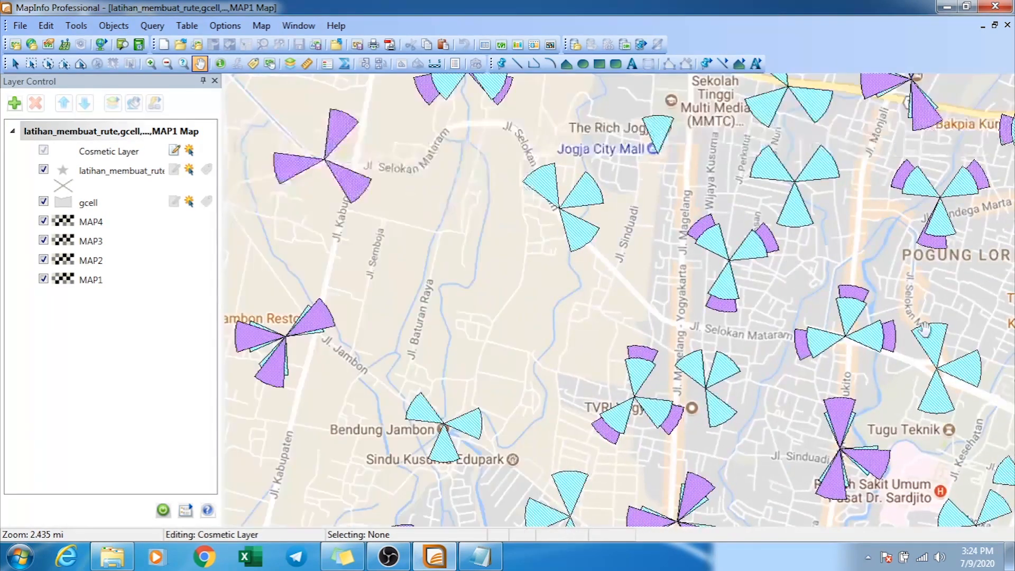
pyautogui.moveTo(923, 330); pyautogui.dragTo(520, 195)
pyautogui.moveTo(647, 251); pyautogui.dragTo(345, 138)
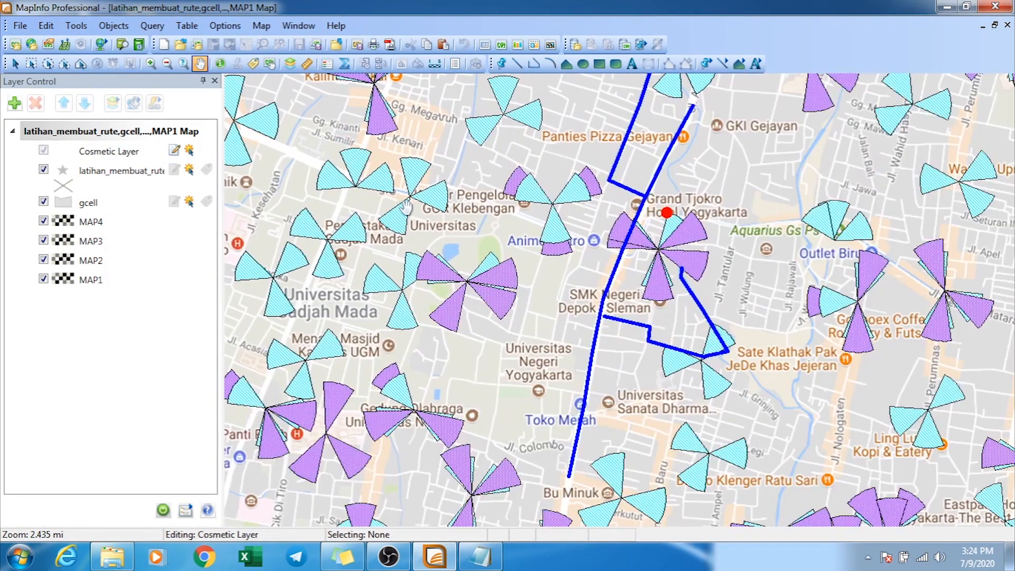
pyautogui.rightClick(408, 211)
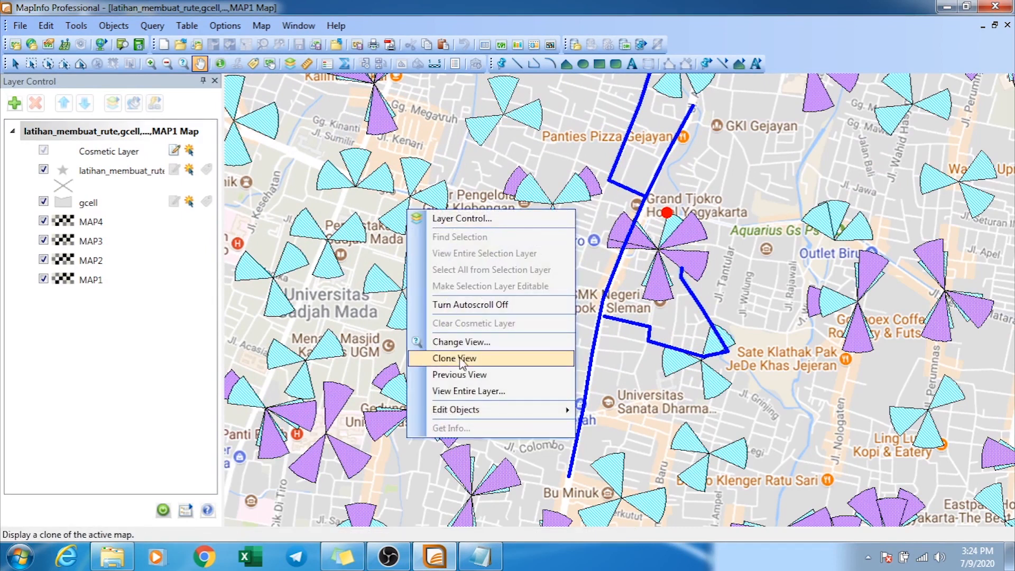
pyautogui.click(480, 390)
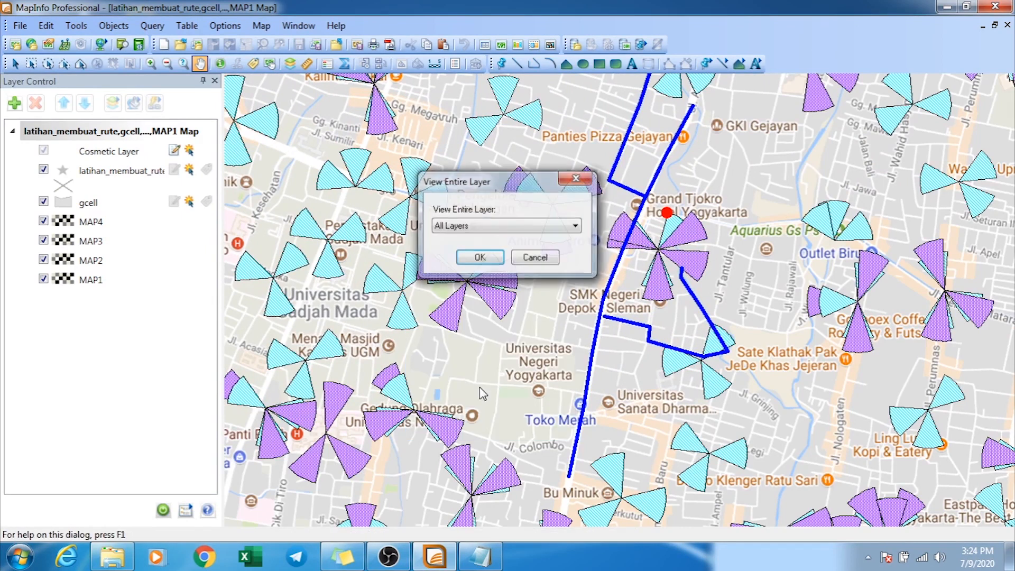
pyautogui.click(482, 227)
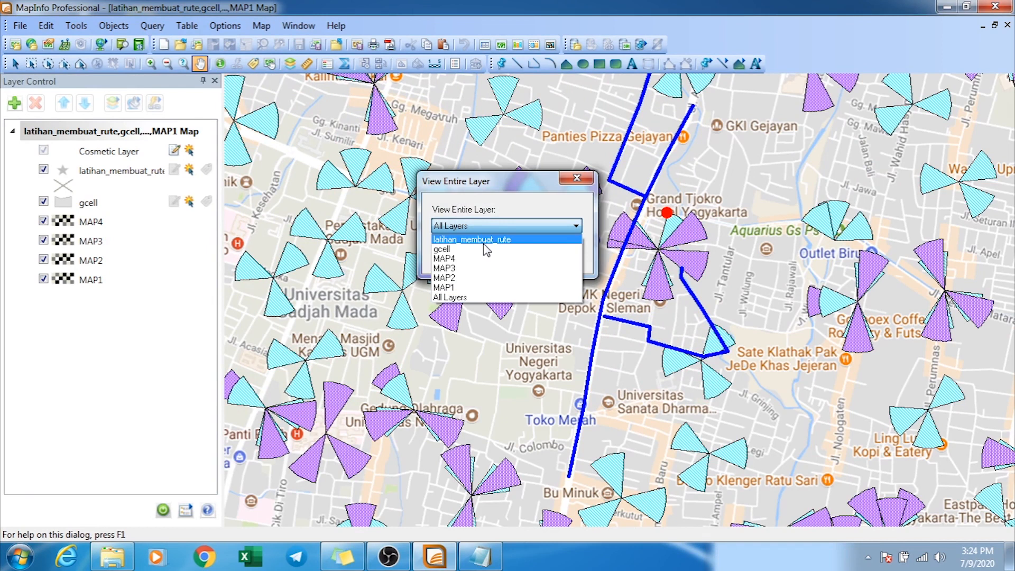
pyautogui.click(483, 240)
pyautogui.click(480, 258)
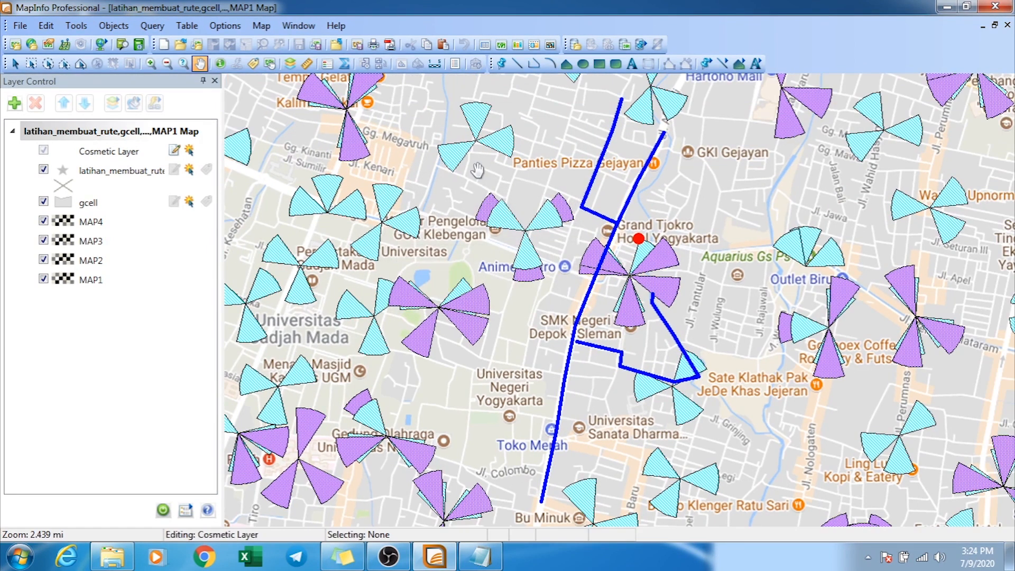
pyautogui.moveTo(757, 201); pyautogui.dragTo(760, 292)
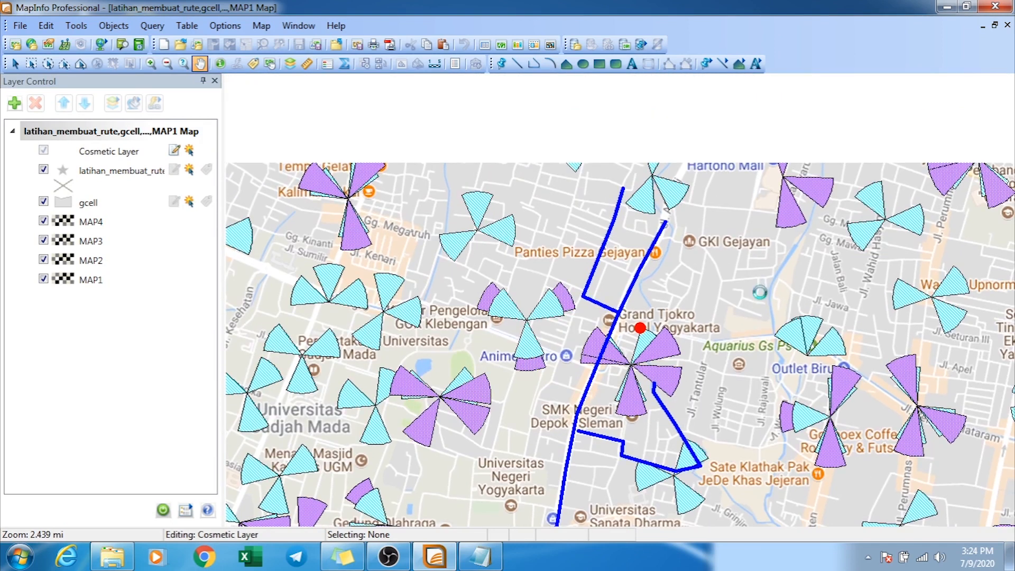
pyautogui.moveTo(546, 193); pyautogui.dragTo(642, 234)
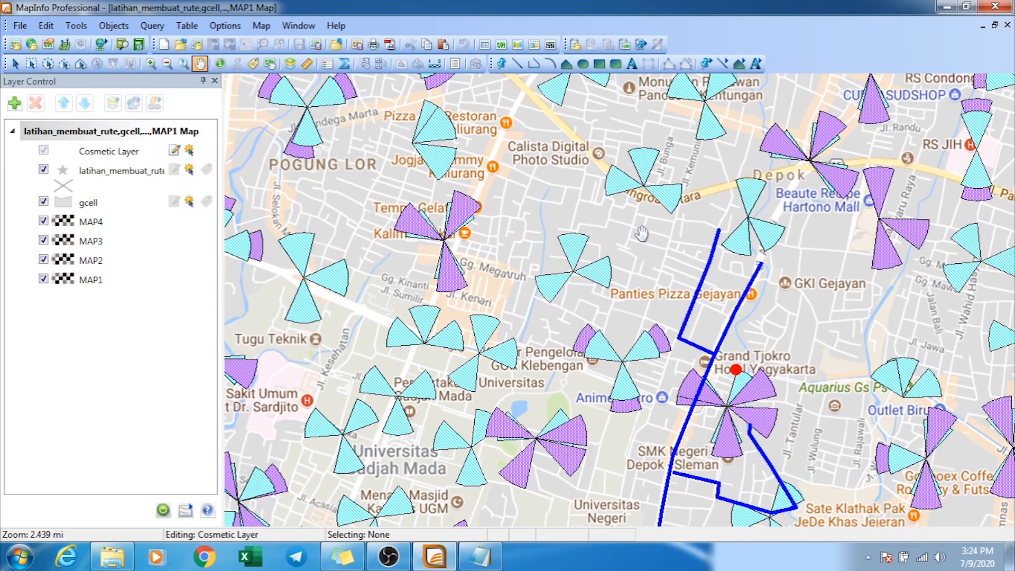
pyautogui.moveTo(689, 287); pyautogui.dragTo(570, 209)
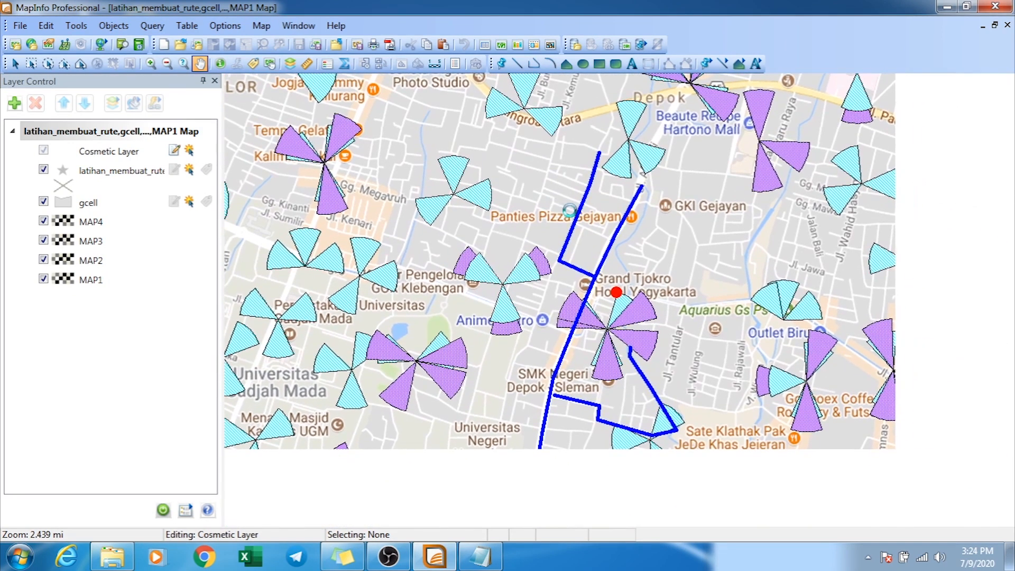
pyautogui.moveTo(722, 241); pyautogui.dragTo(699, 206)
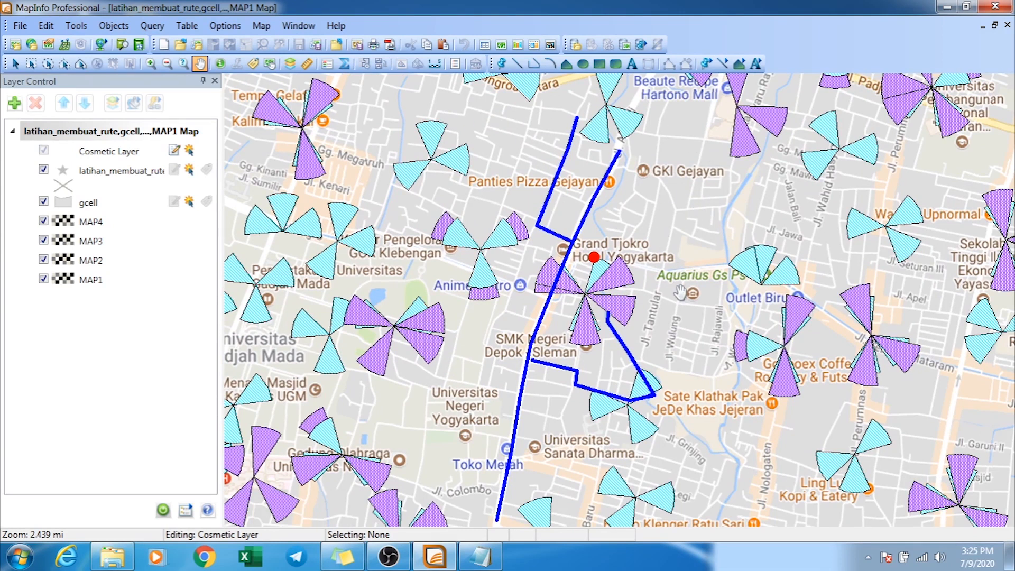
pyautogui.moveTo(681, 292); pyautogui.dragTo(681, 276)
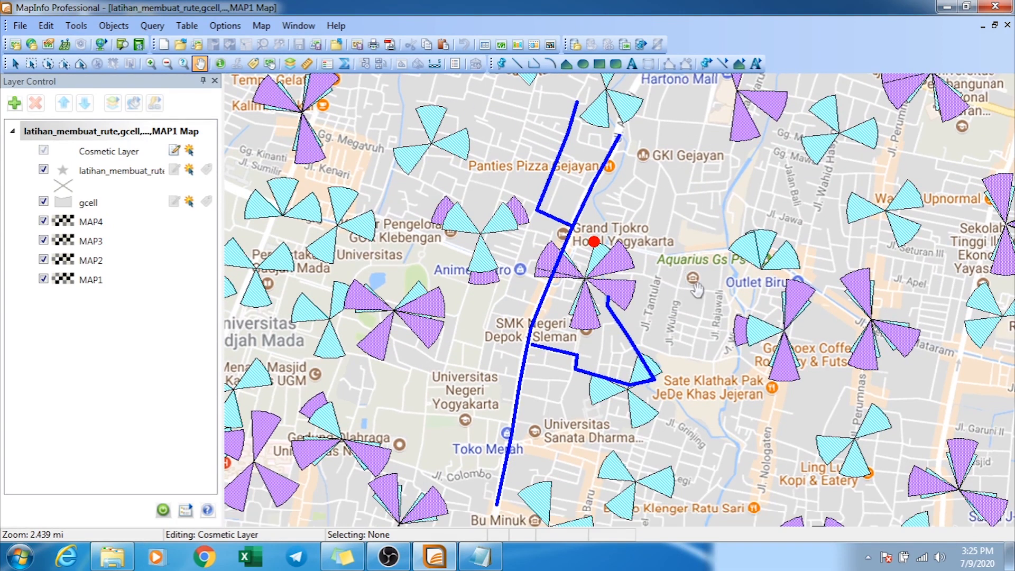